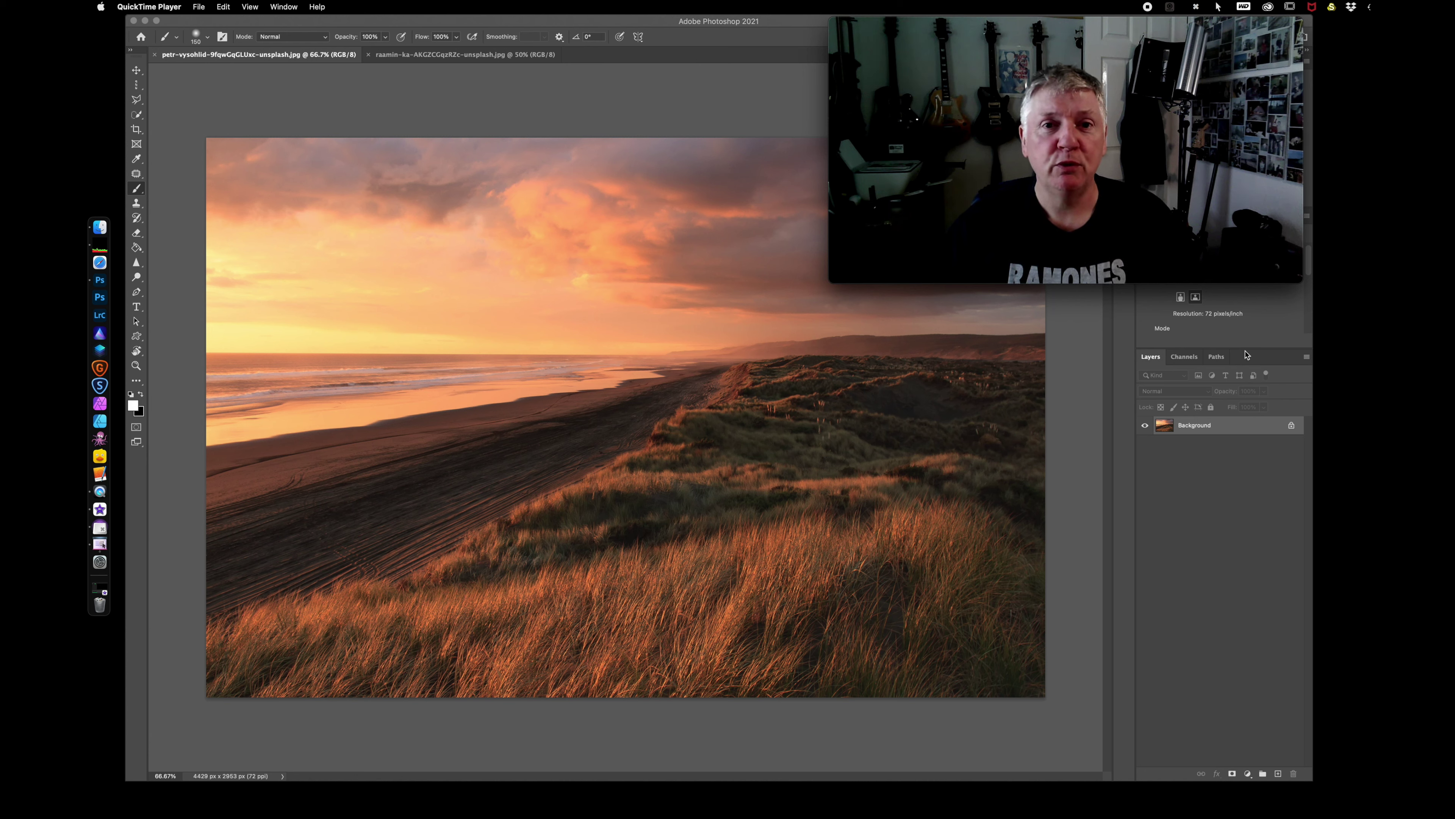
left_click(426, 56)
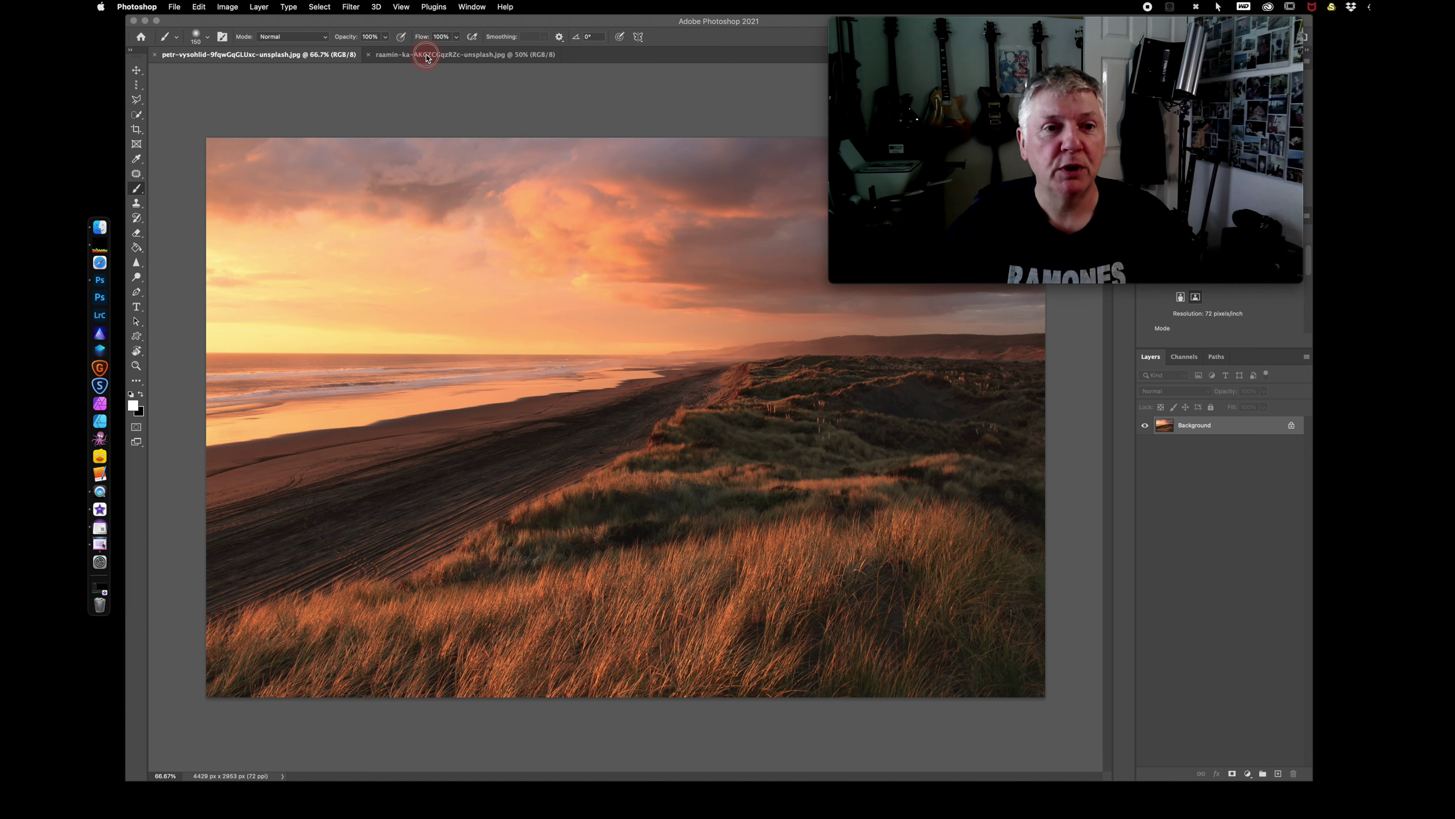
left_click(428, 55)
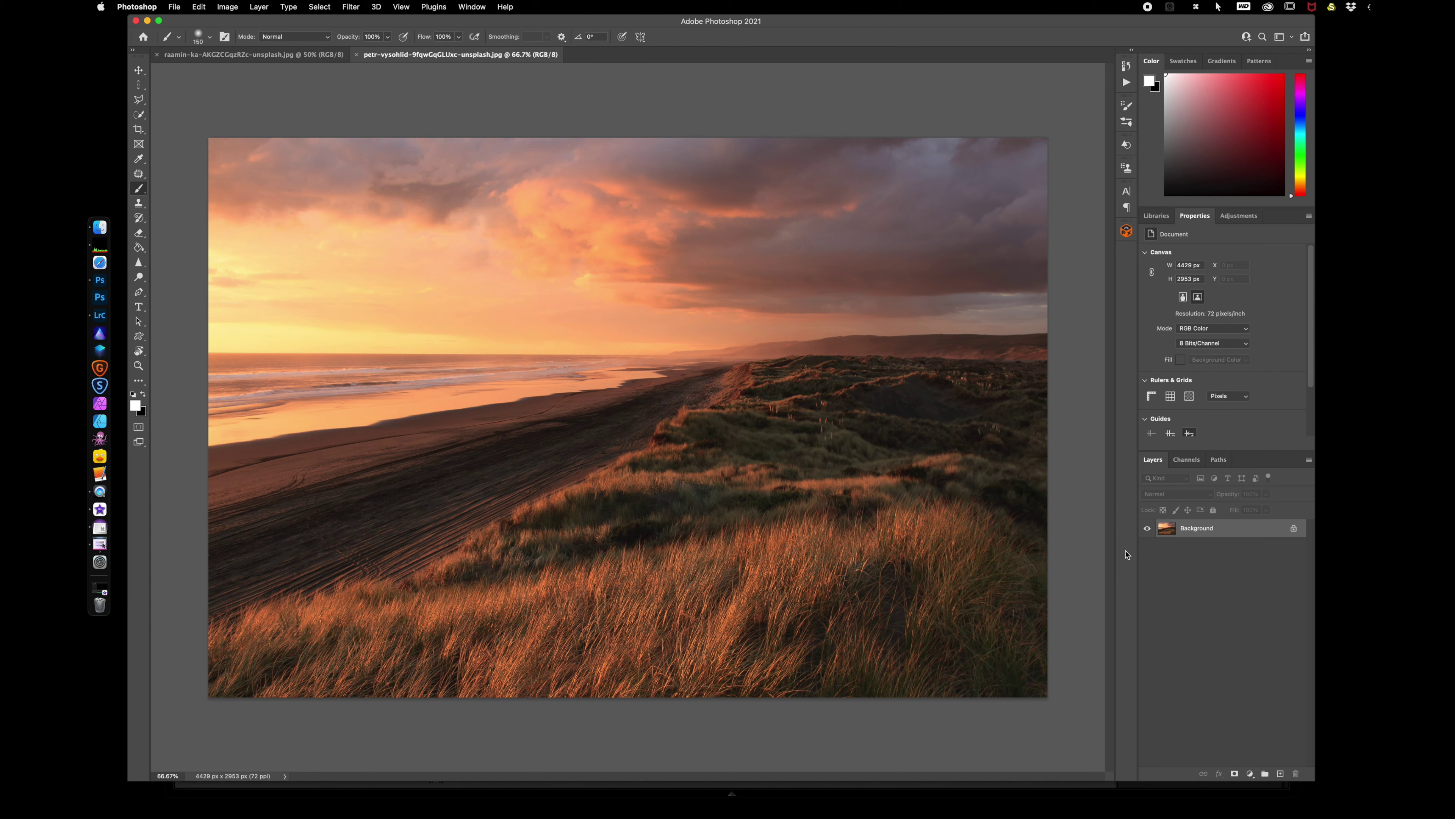
Step: Add a Vibrance adjustment layer to the coastal sunset photo and set Vibrance to +6
left_click(1250, 775)
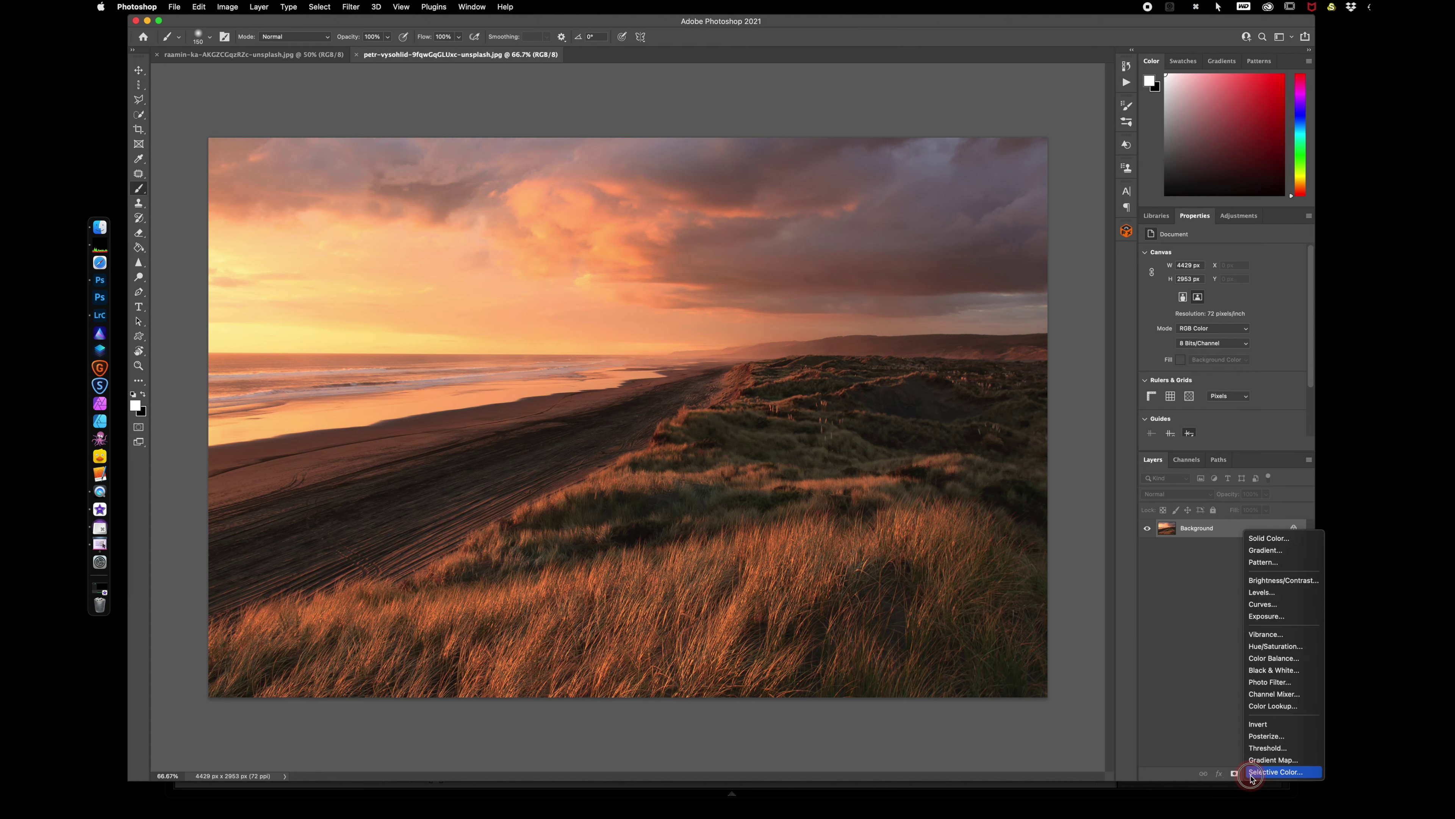
left_click(1265, 634)
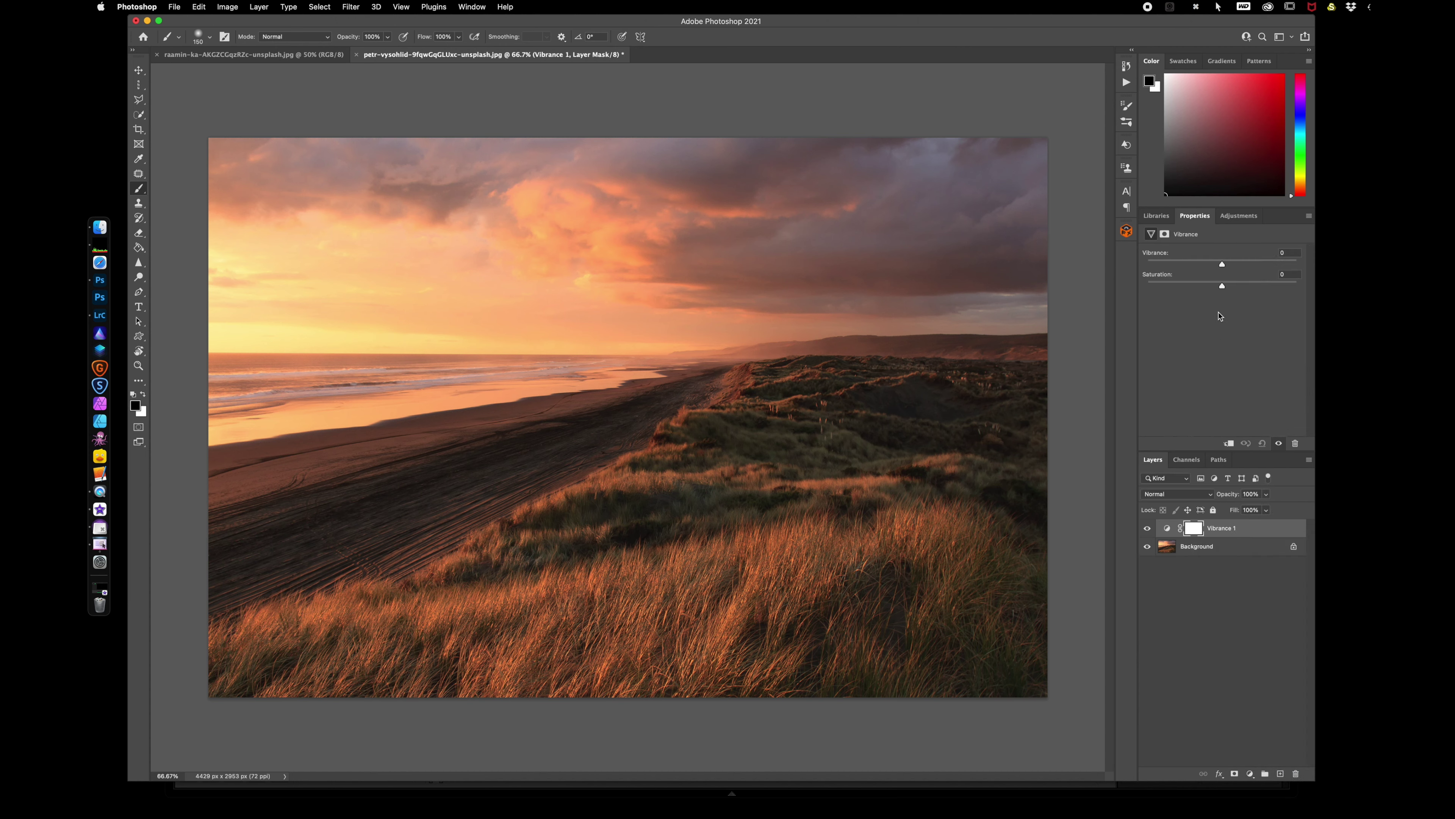
left_click_drag(1222, 264, 1228, 266)
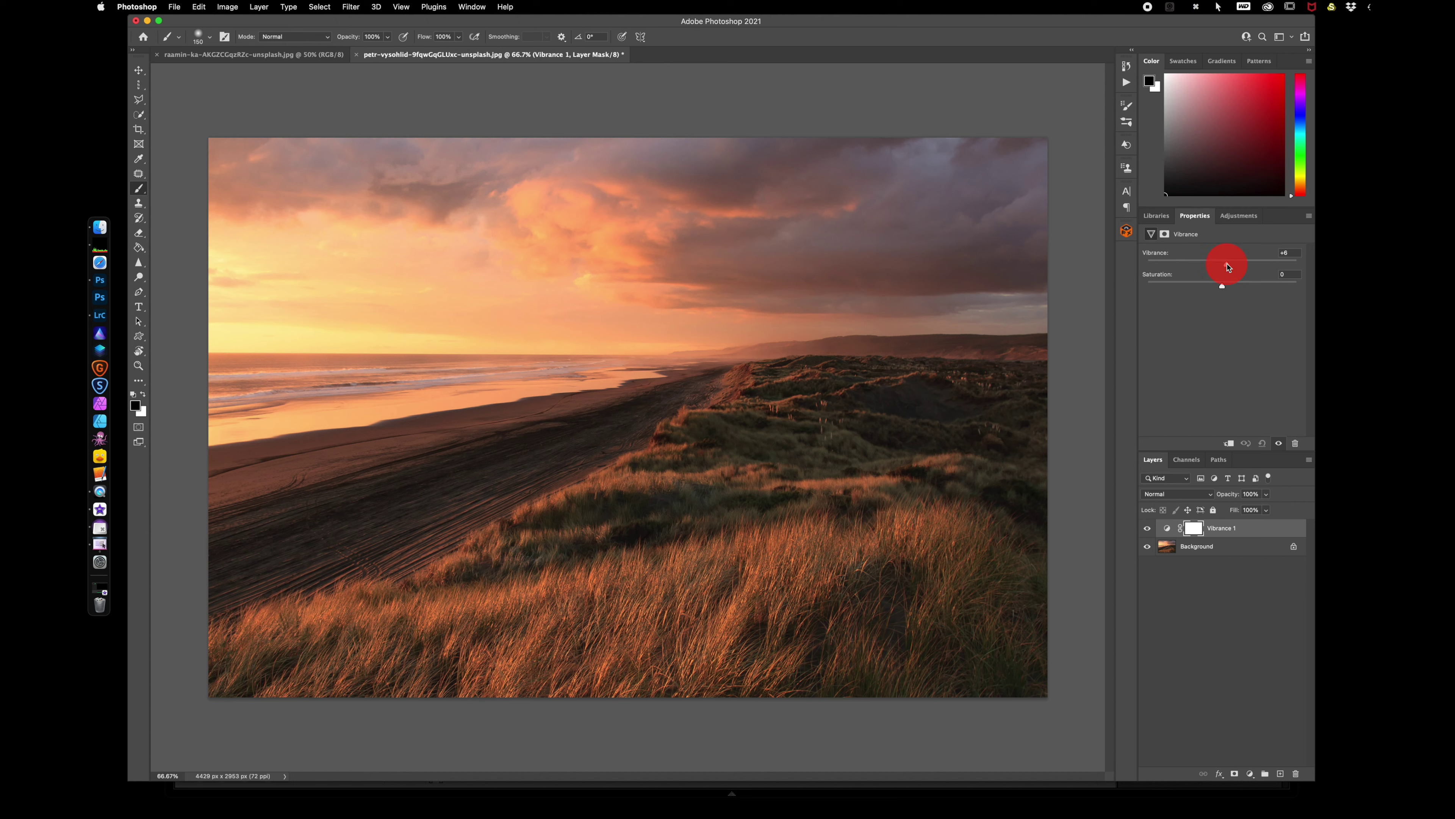
Step: Add a Curves adjustment layer above the Vibrance layer and apply the Lighter (RGB) preset
left_click(1250, 773)
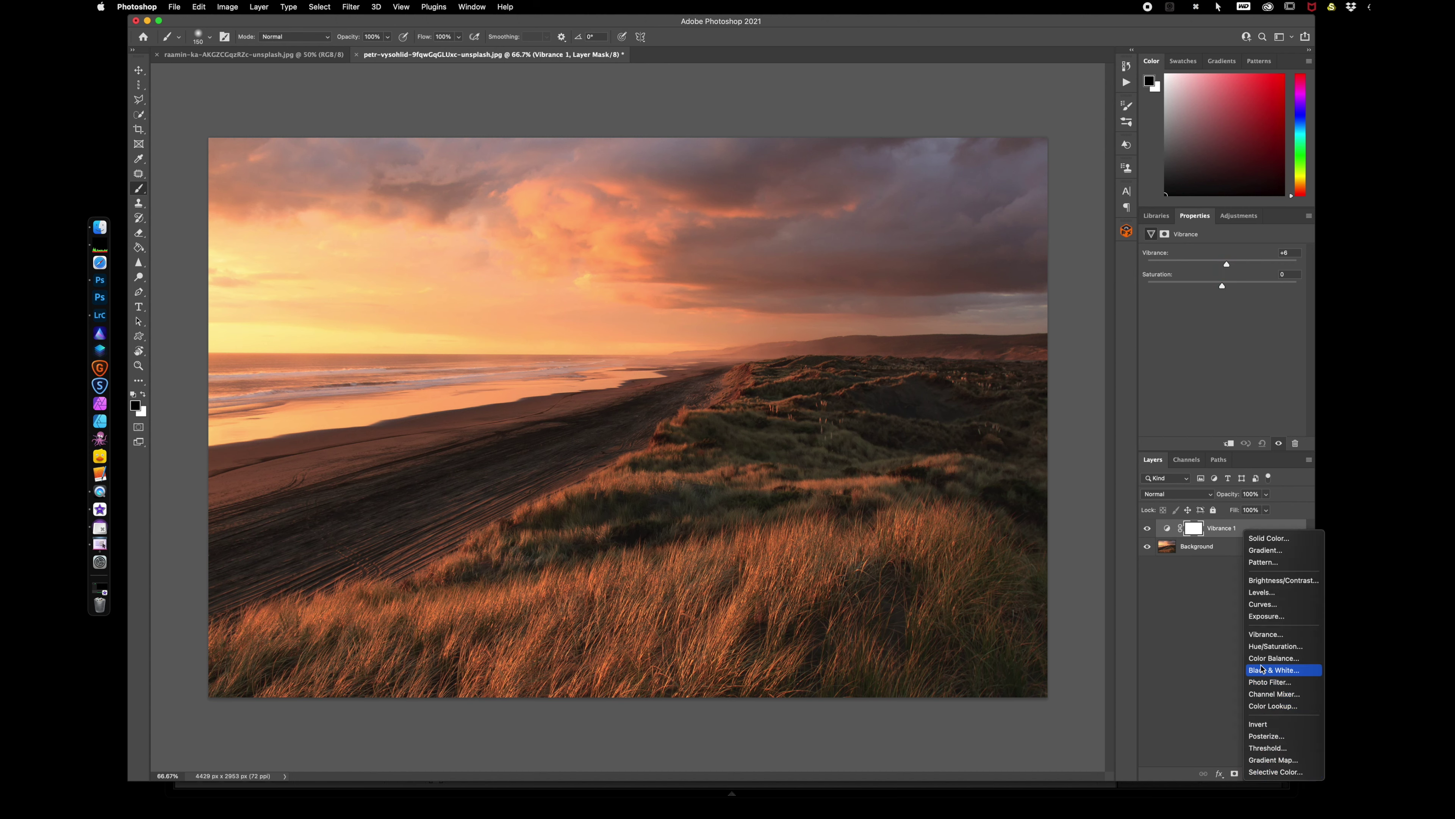
left_click(1263, 604)
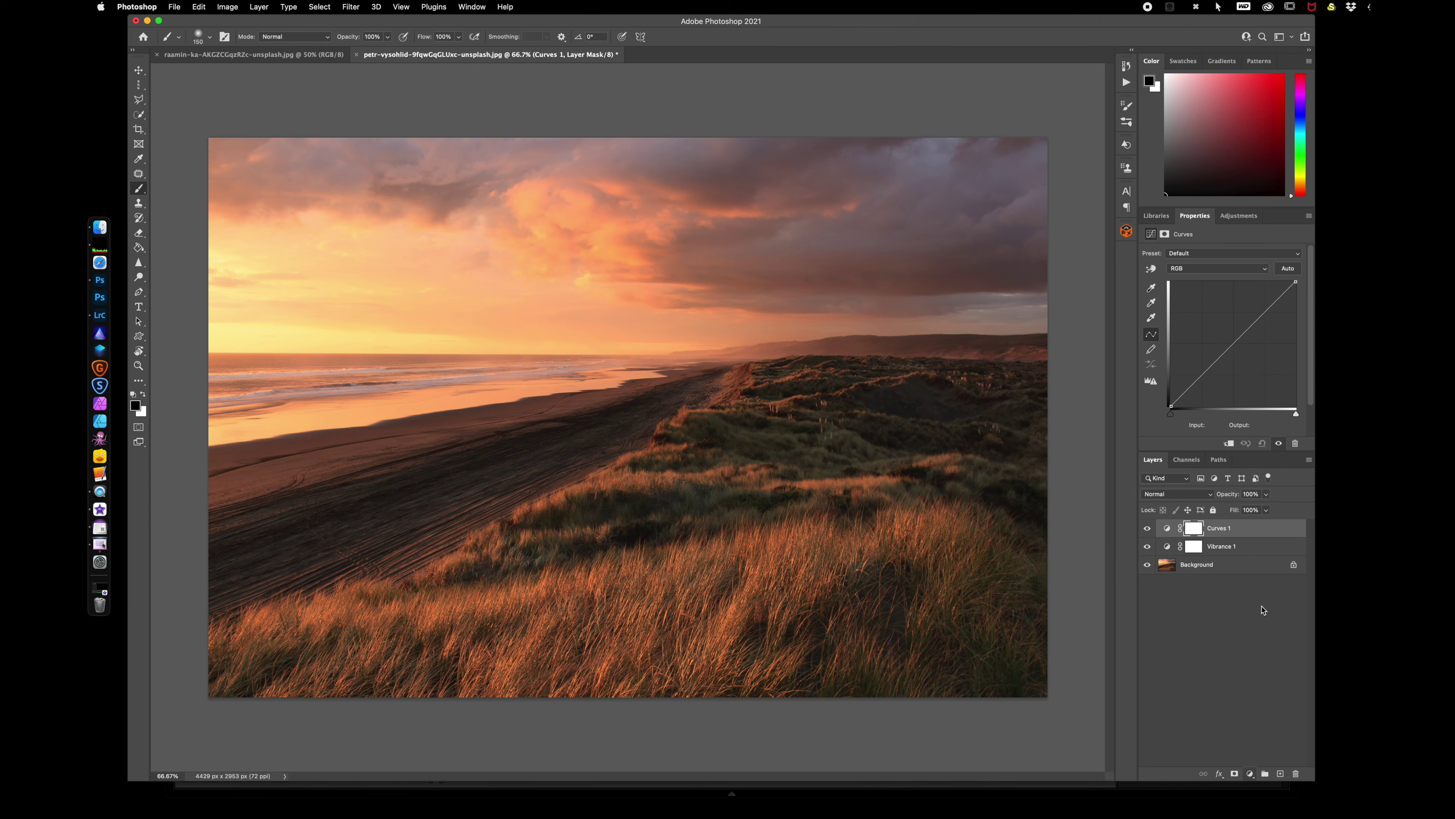
left_click(1227, 253)
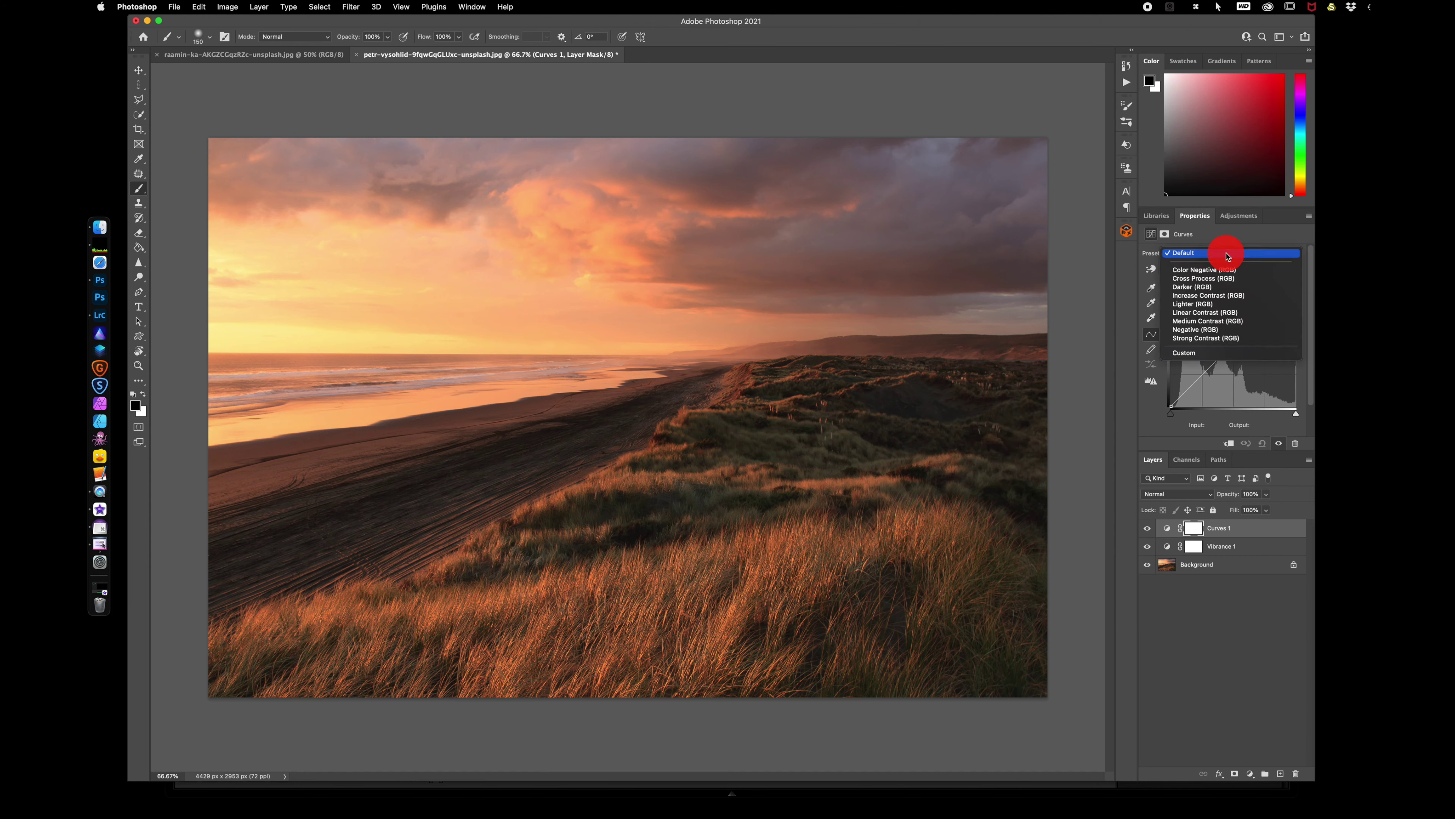
left_click(1219, 304)
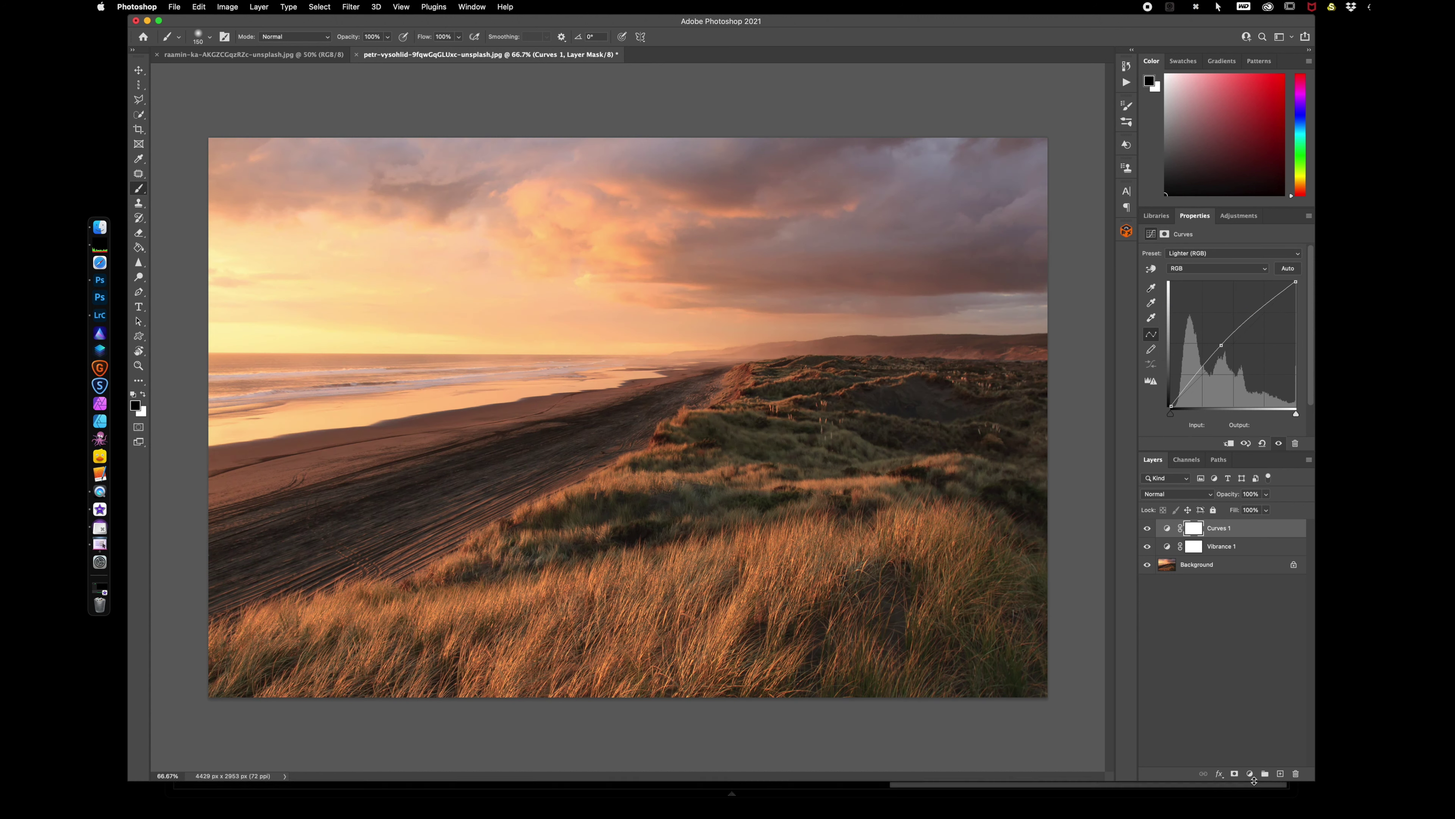
Step: Add a Levels adjustment layer above the Curves layer and set the midtone input level to 0.83
left_click(1251, 774)
left_click(1260, 596)
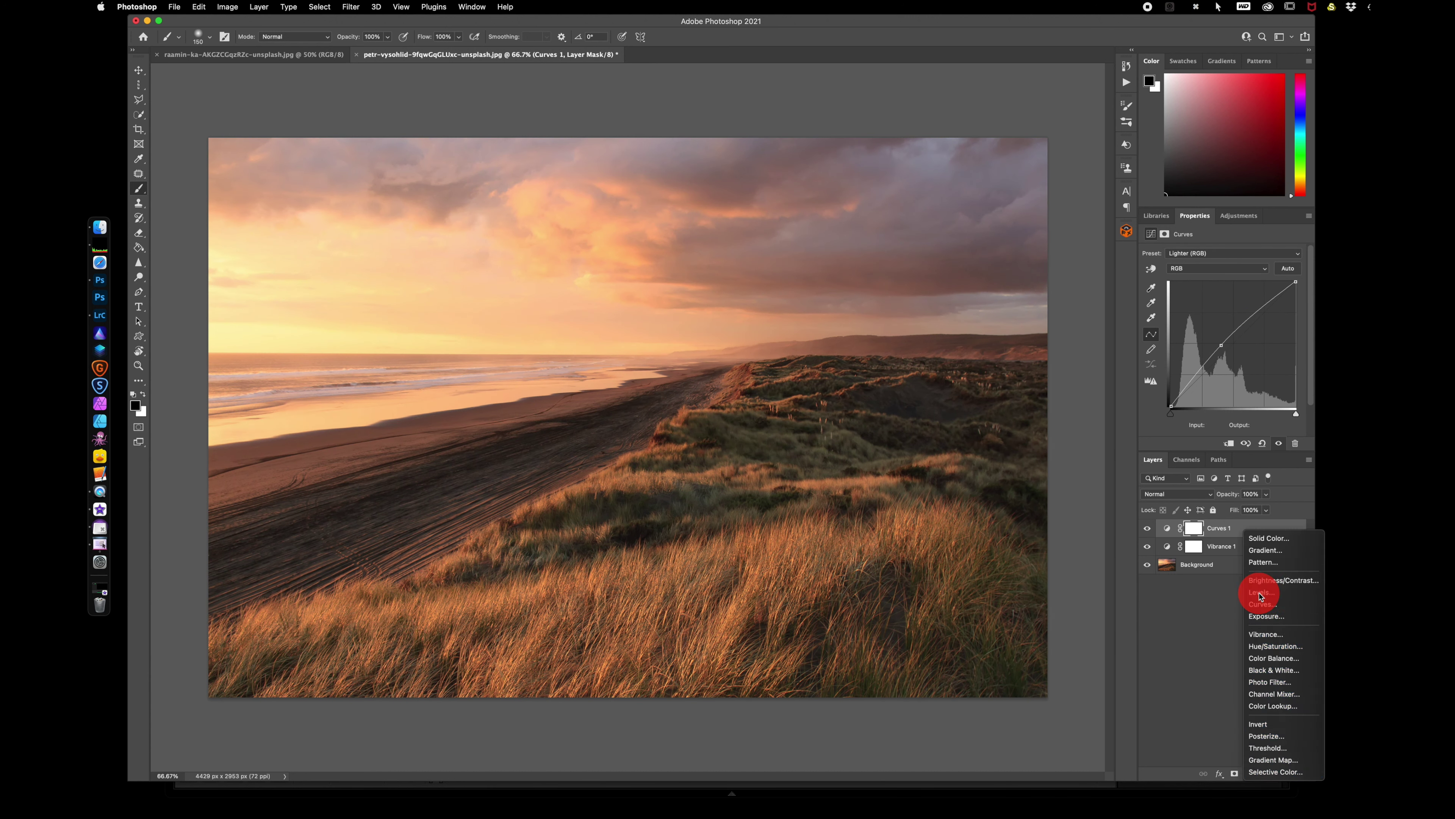
left_click(1228, 338)
left_click_drag(1228, 339, 1240, 339)
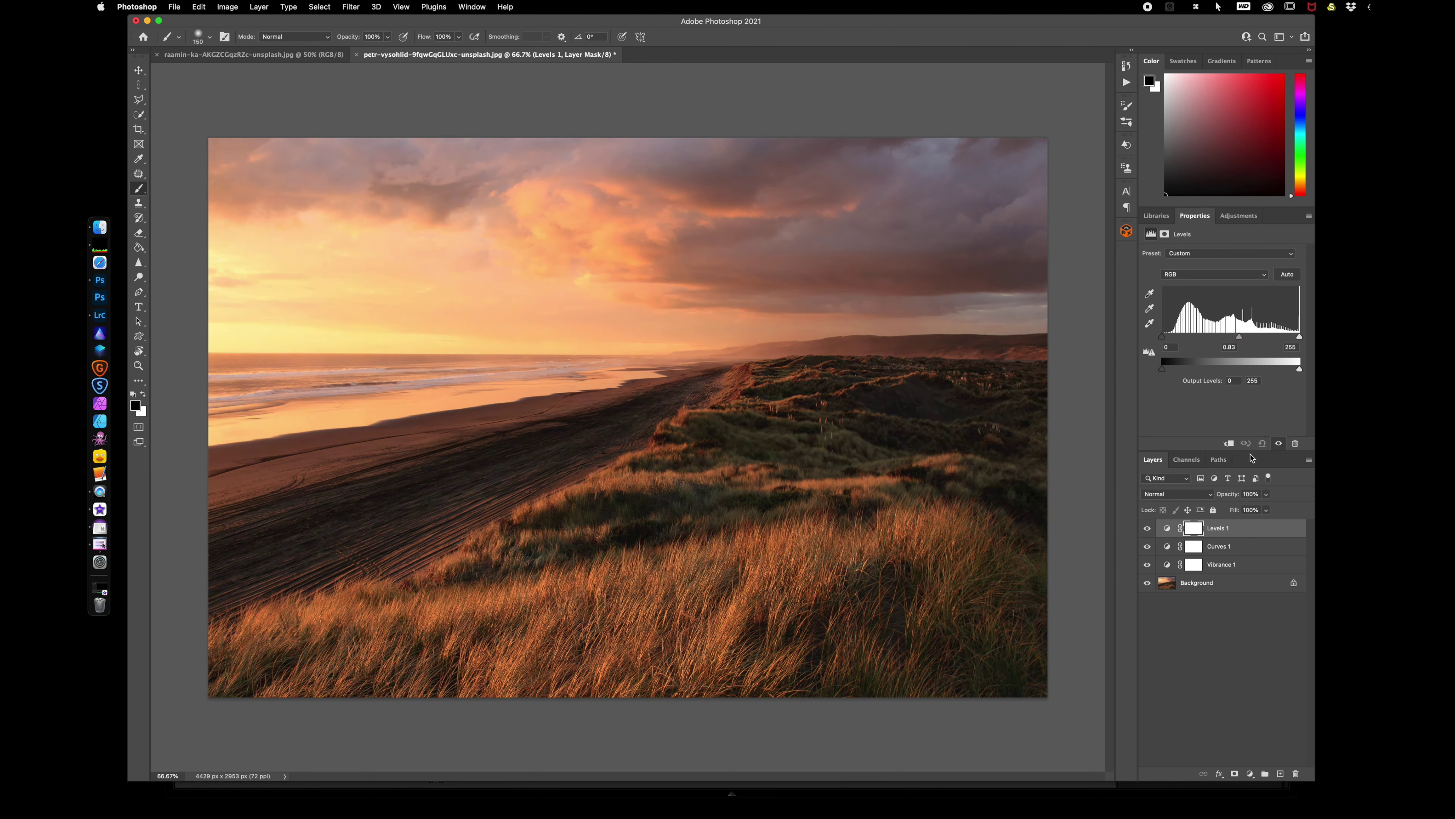
Step: Add a Hue/Saturation adjustment layer above the Levels layer and set Saturation to +14
left_click(1250, 774)
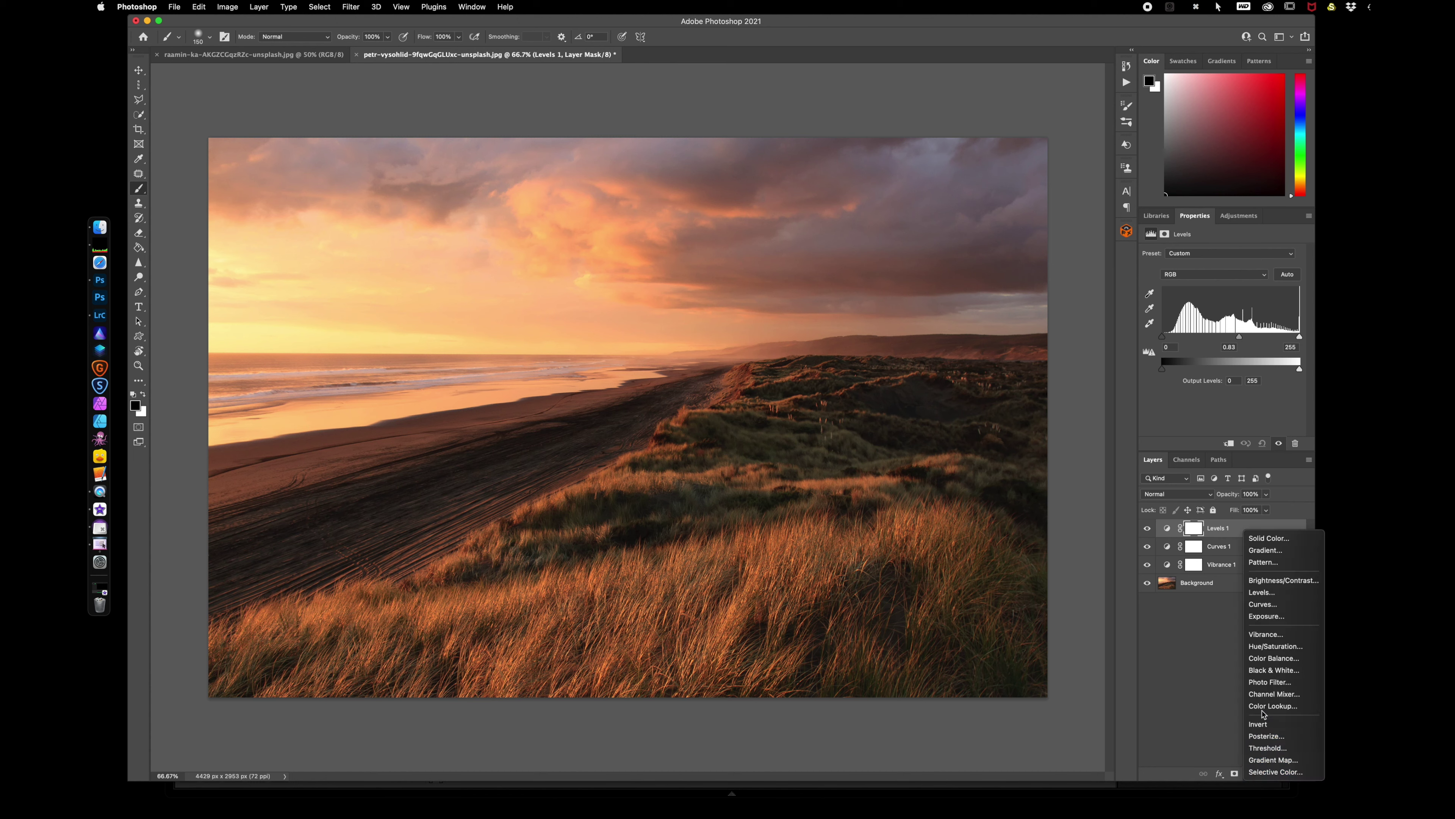
left_click(1283, 648)
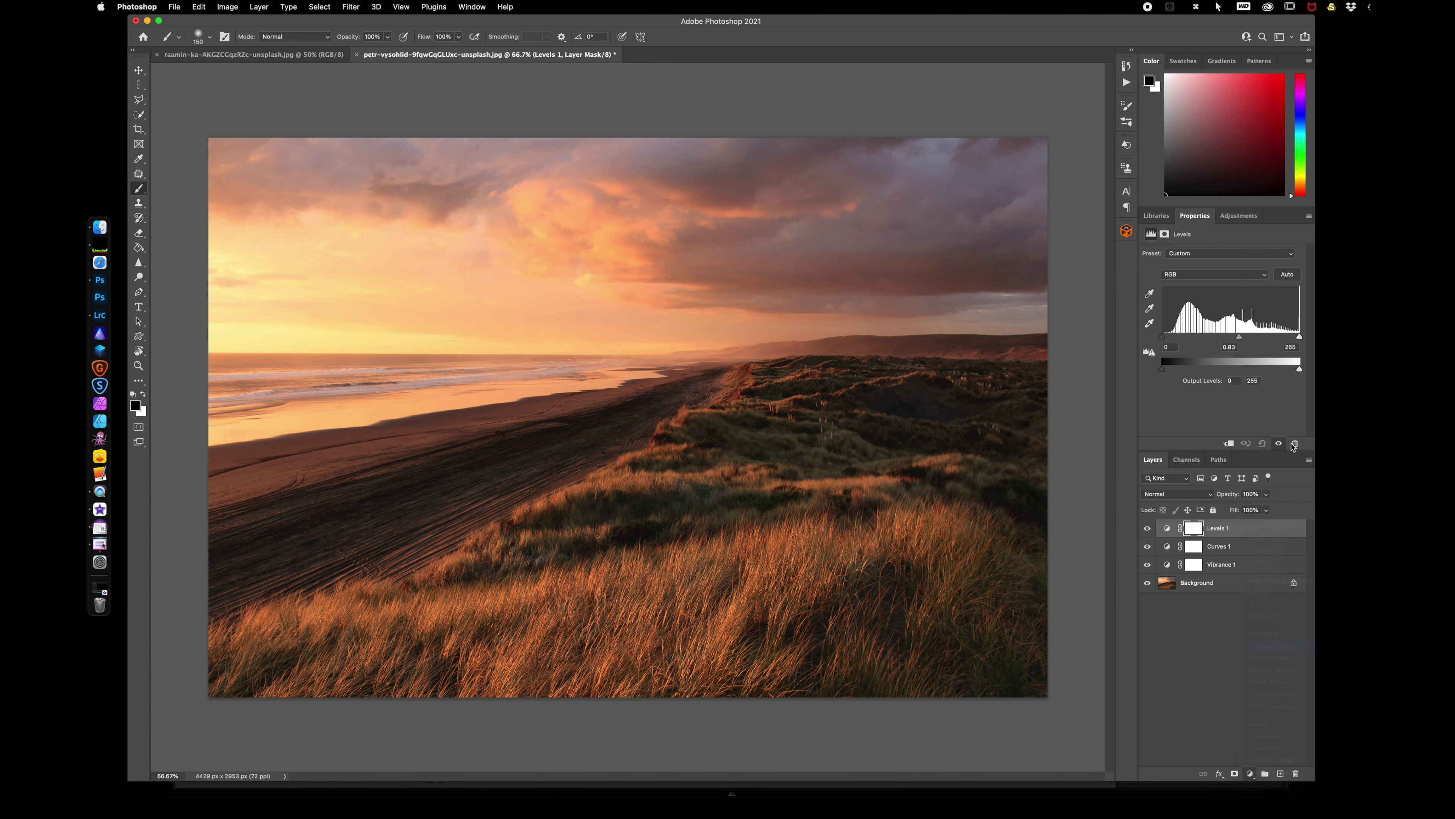
left_click_drag(1222, 316, 1235, 319)
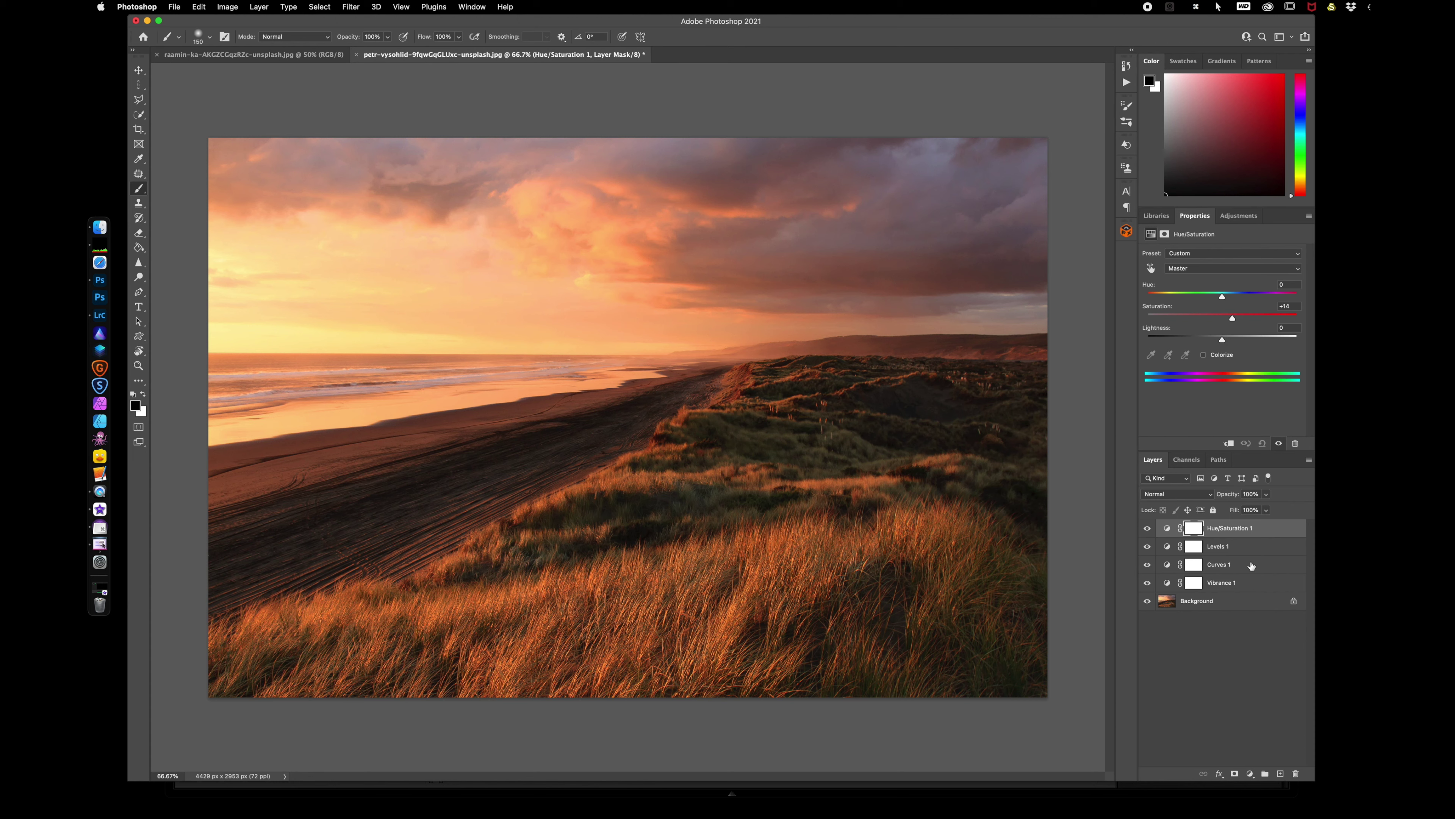
Step: Undo the saturation change and the new Hue/Saturation layer, and redo both
key("super+z")
key("super+z")
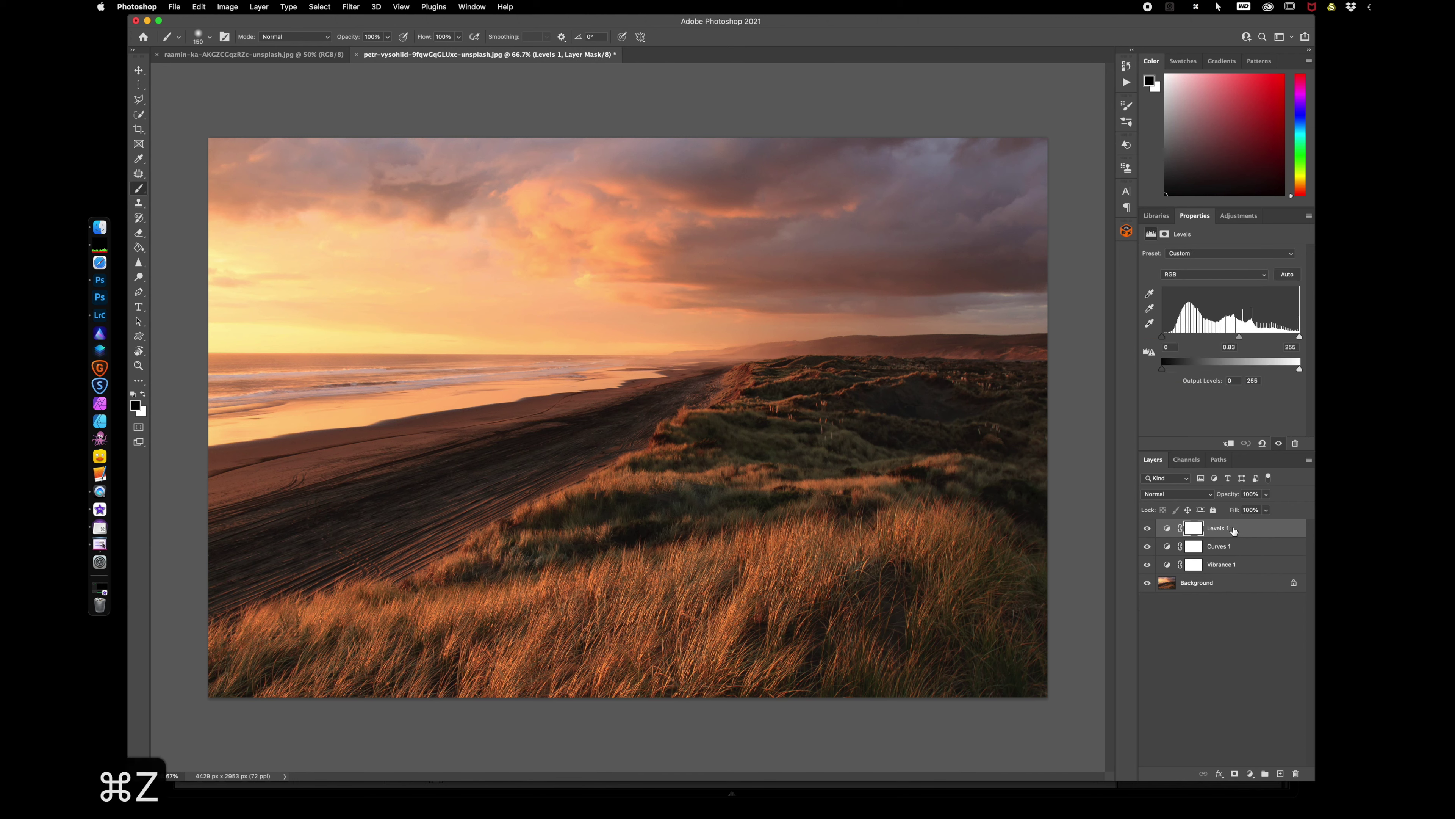
left_click(199, 7)
left_click(222, 35)
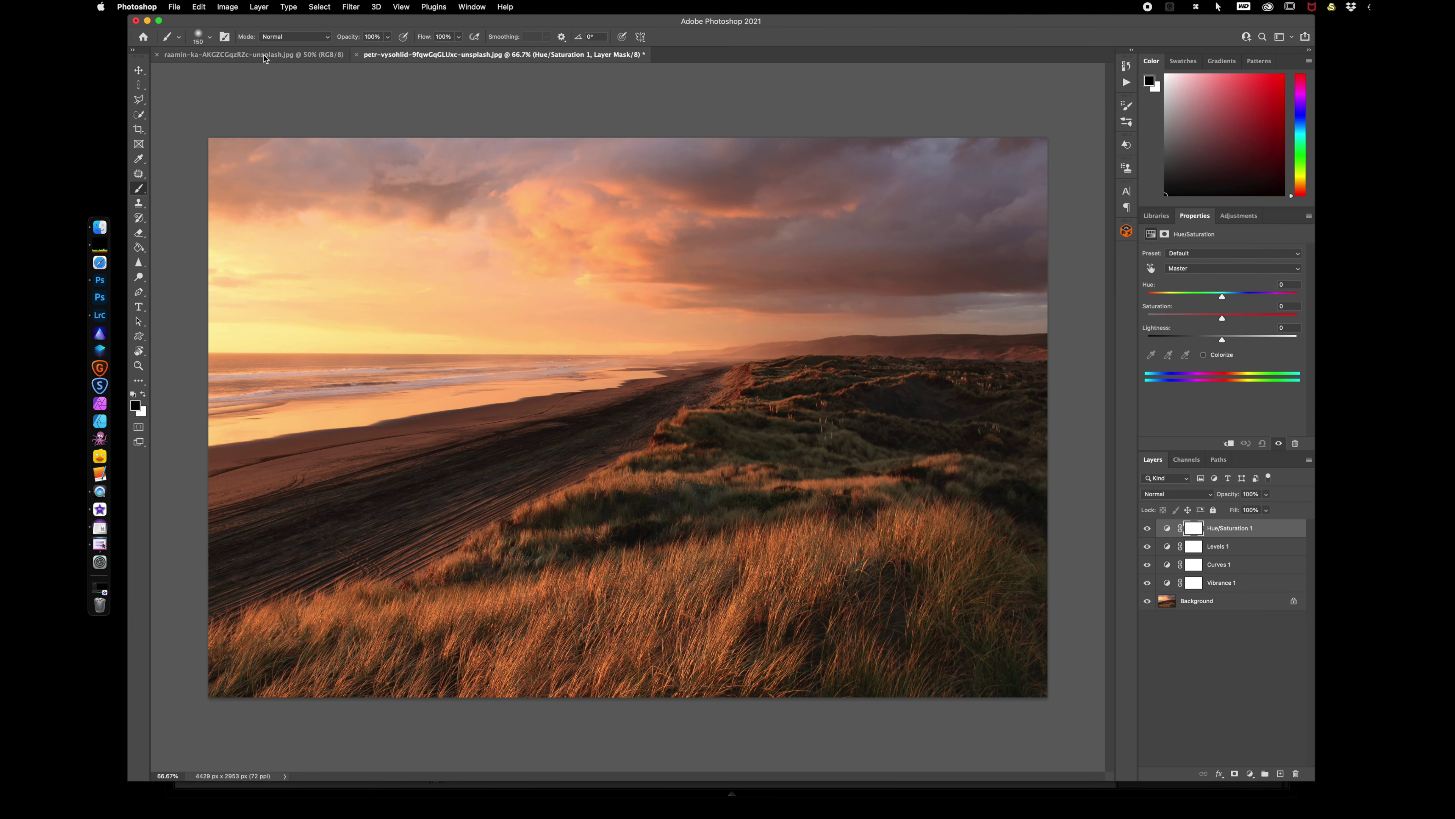
left_click(200, 7)
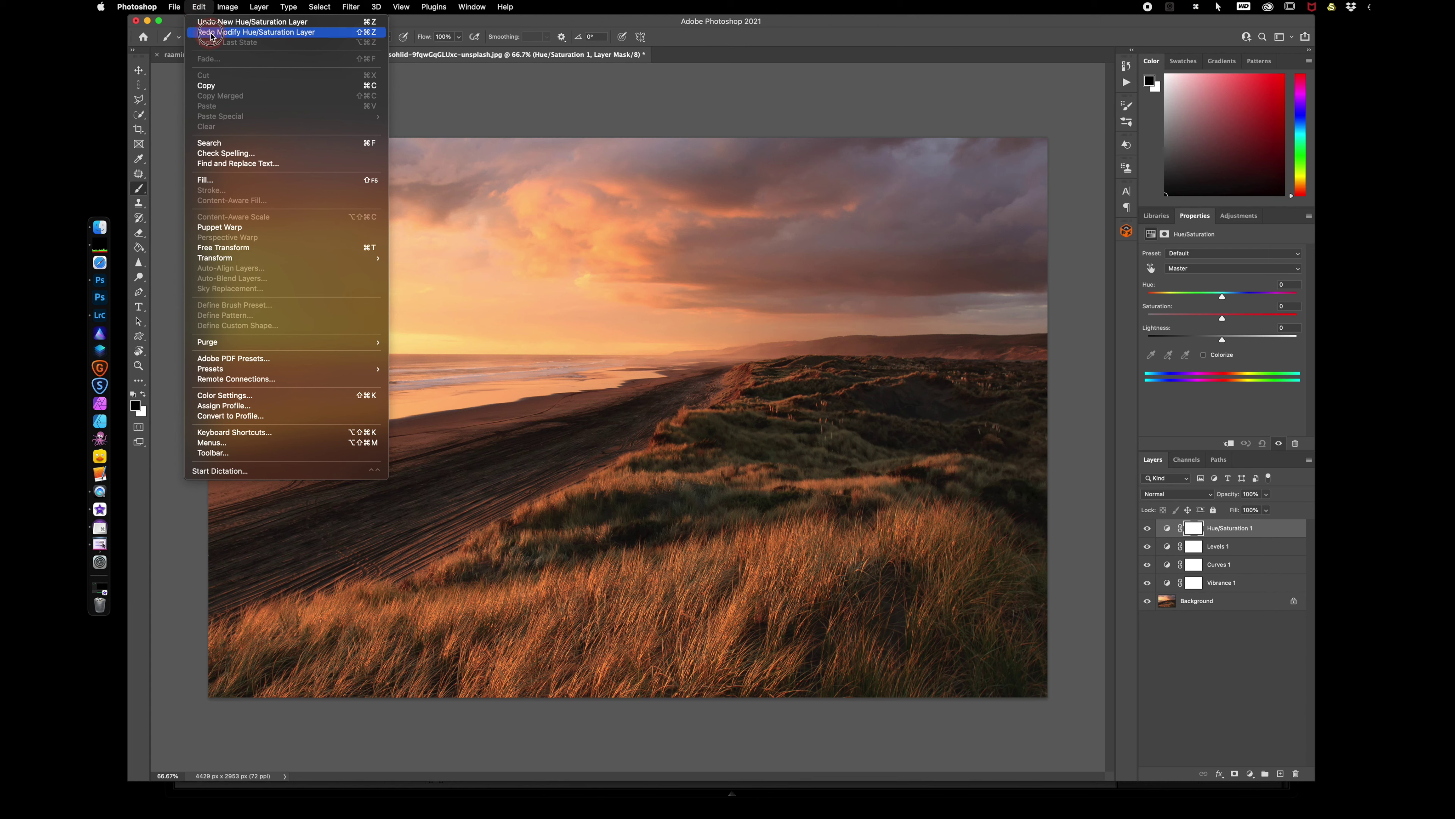
left_click(212, 34)
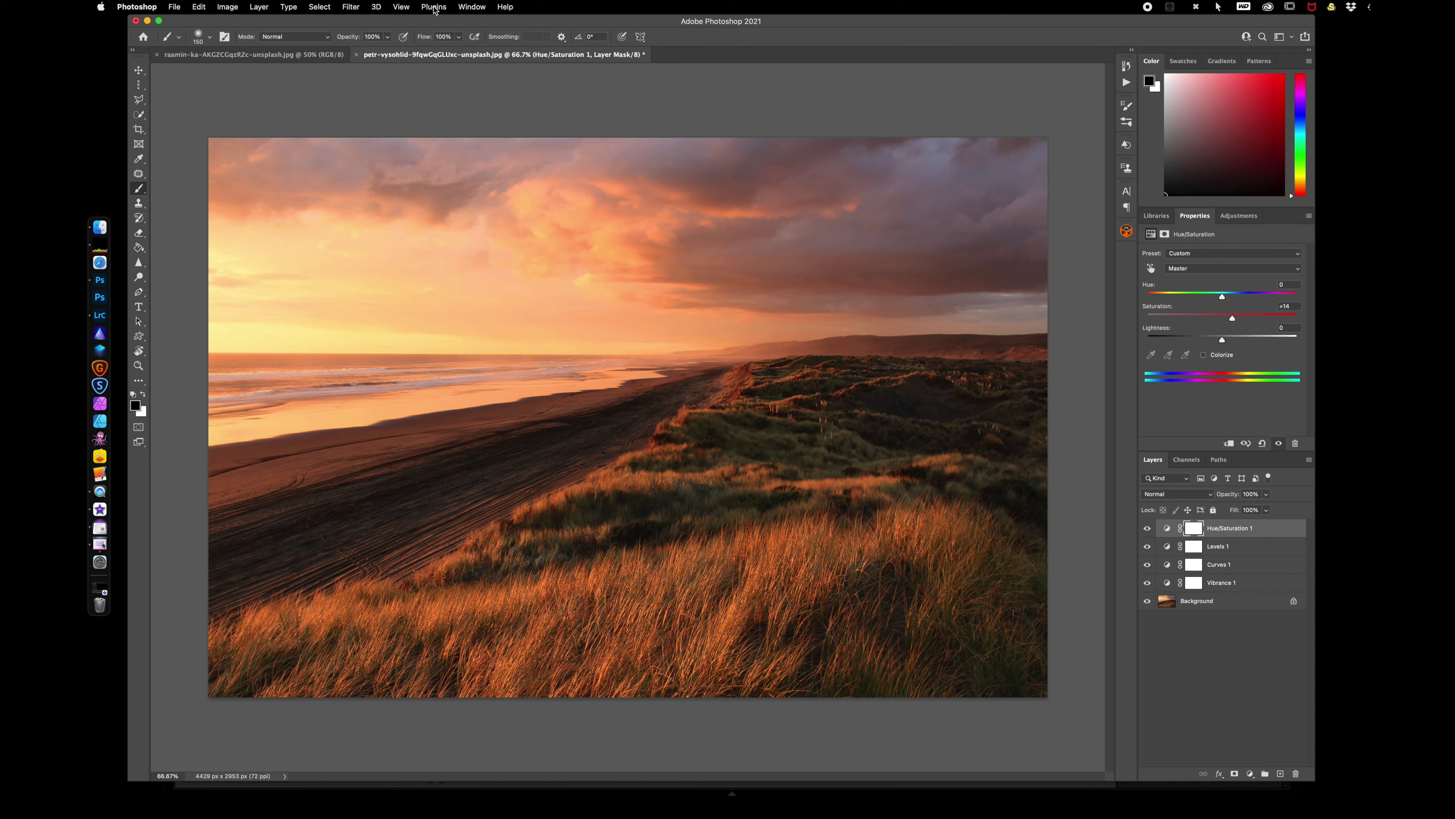
Step: Show the document history and step through the Vibrance and Levels states, ending on the latest Modify Hue/Saturation Layer state
left_click(469, 8)
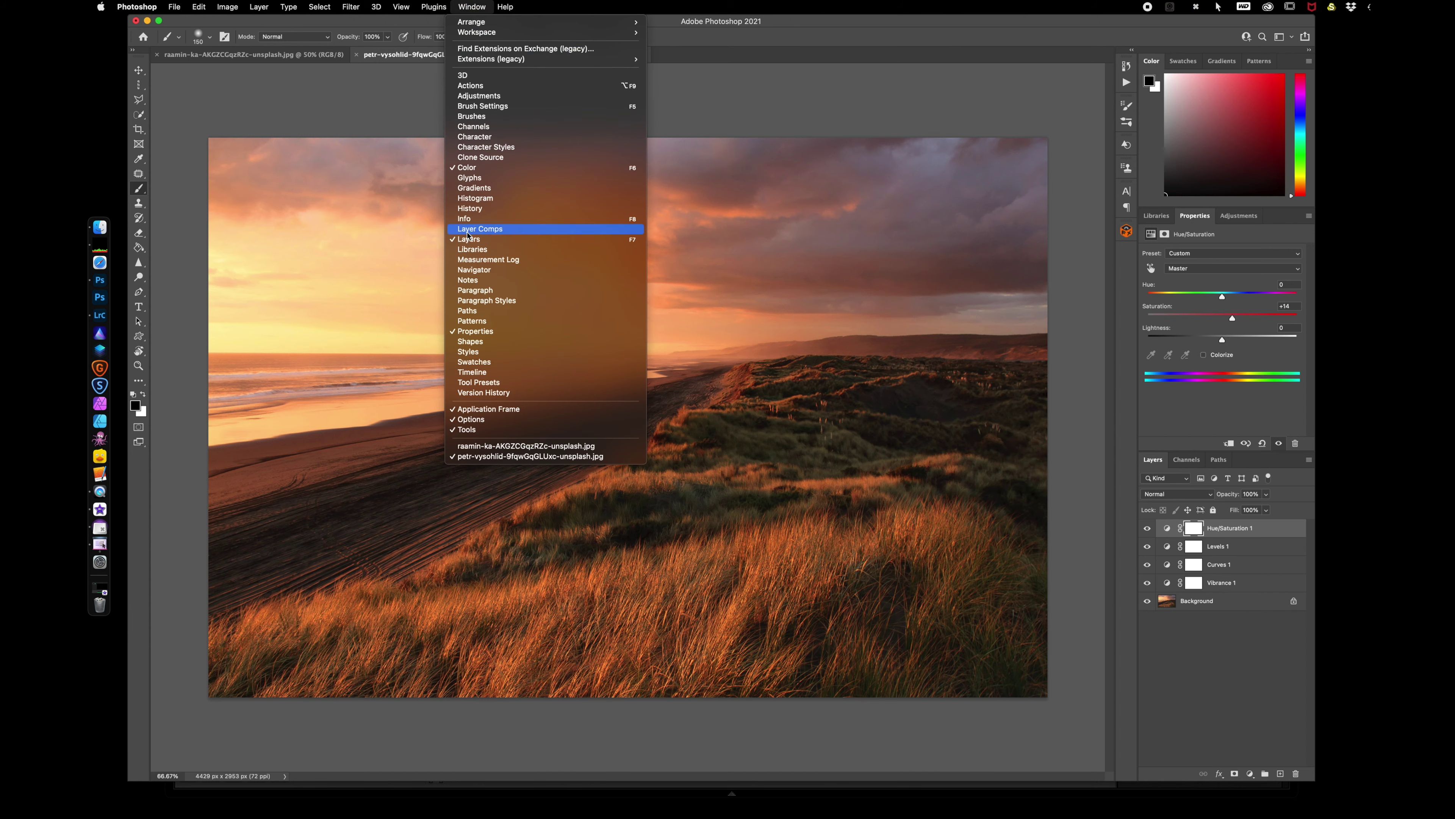
left_click(490, 212)
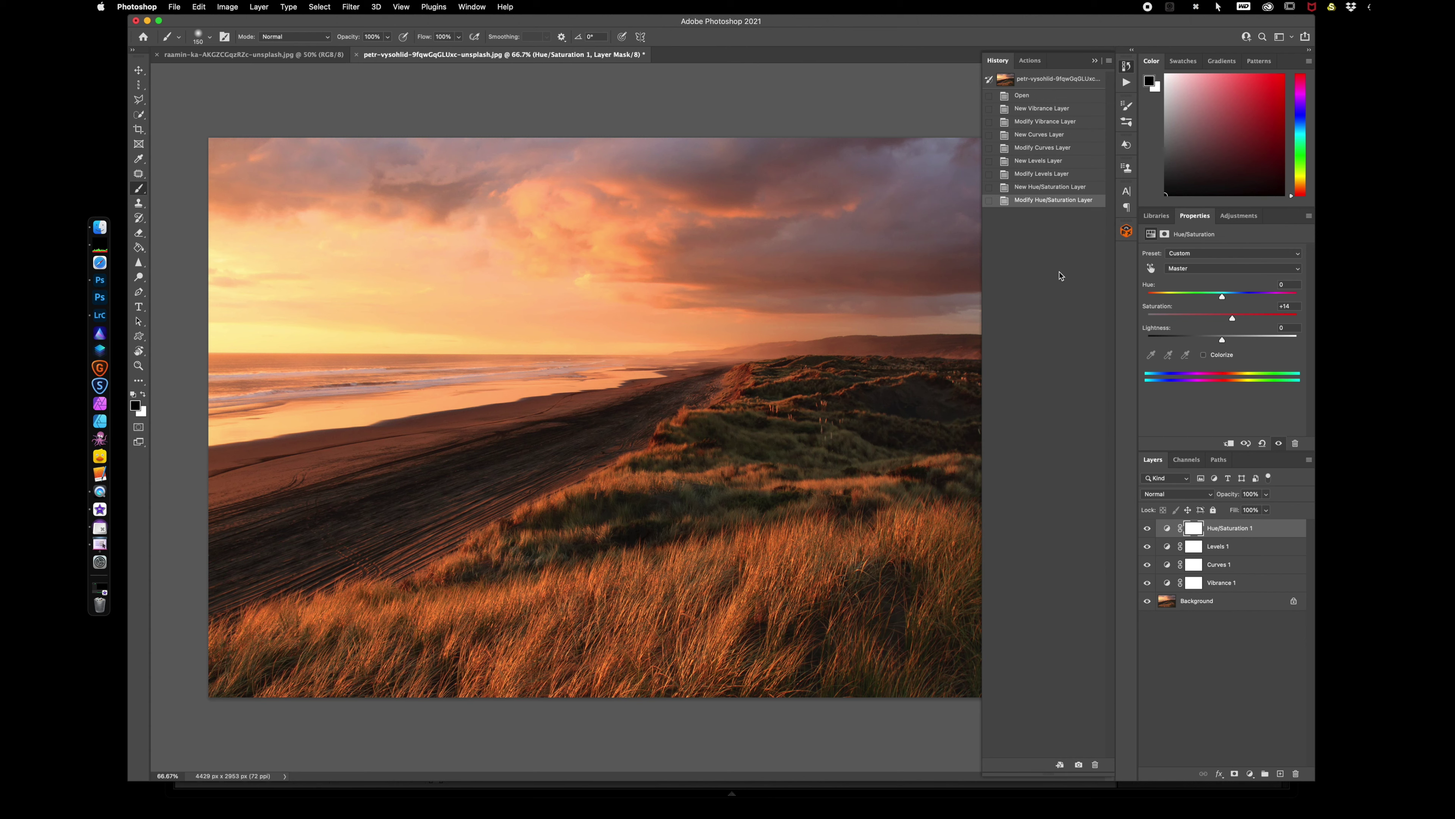
left_click(1049, 109)
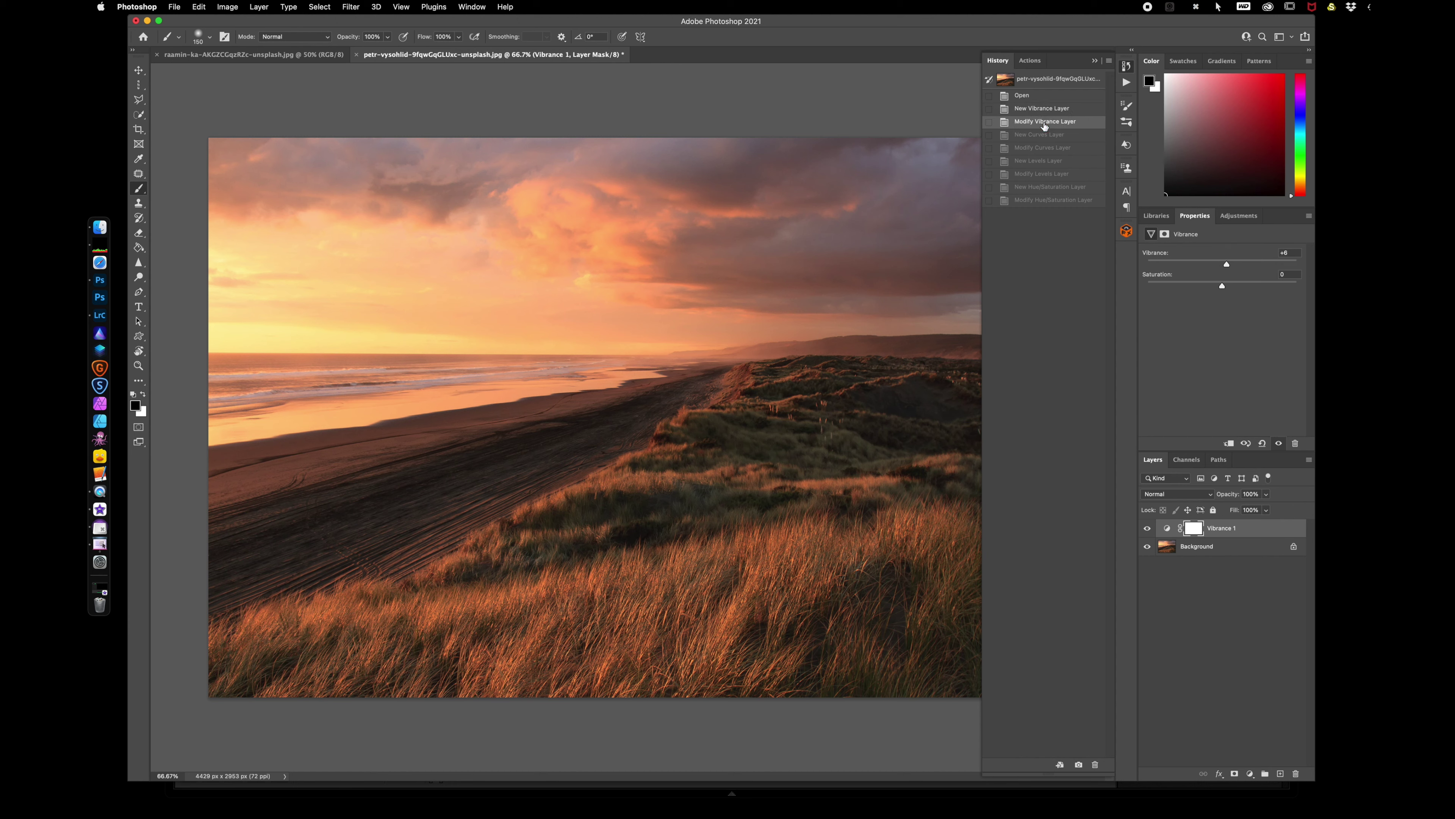
left_click(1044, 161)
left_click(1044, 174)
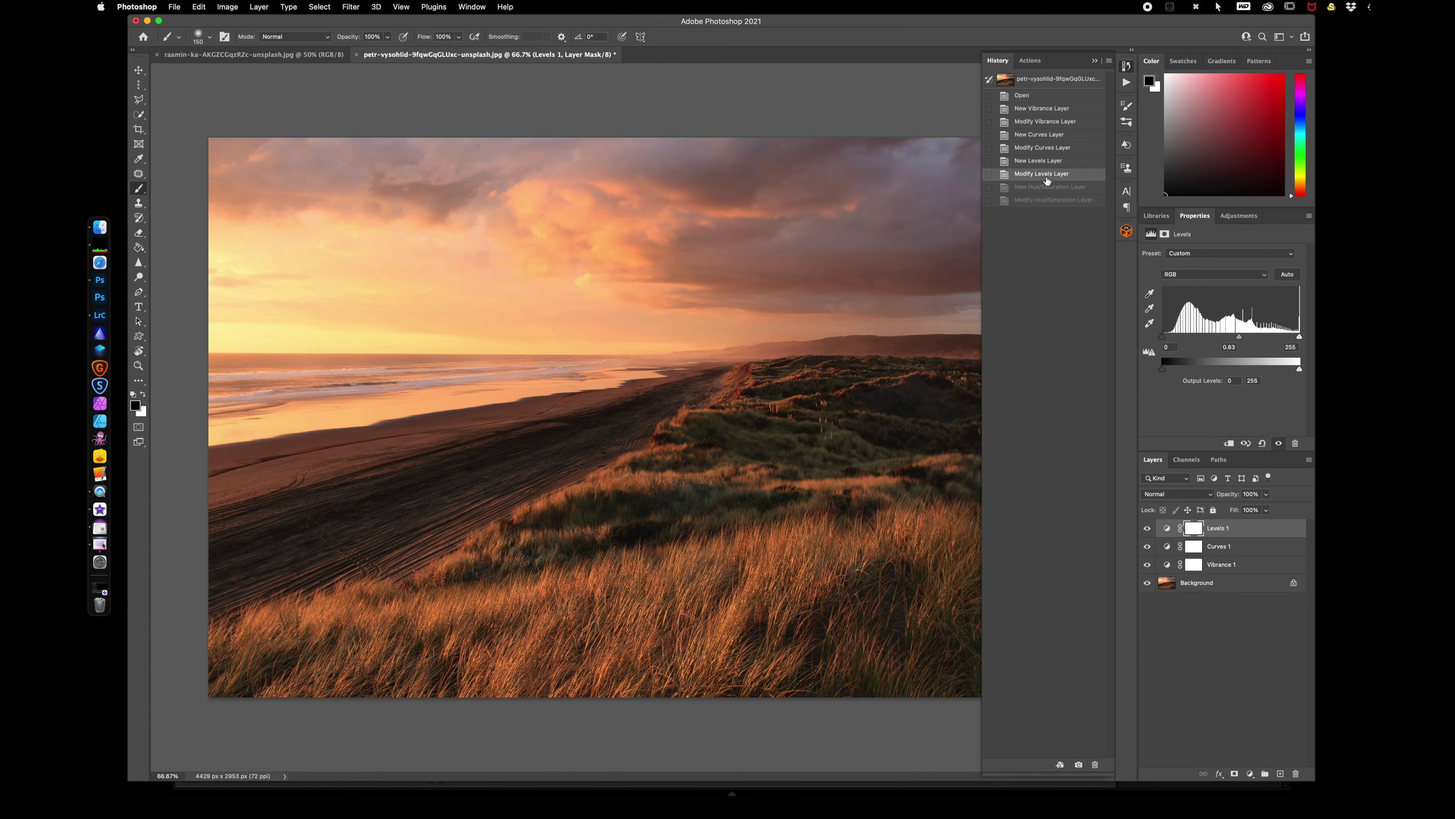
left_click(1046, 200)
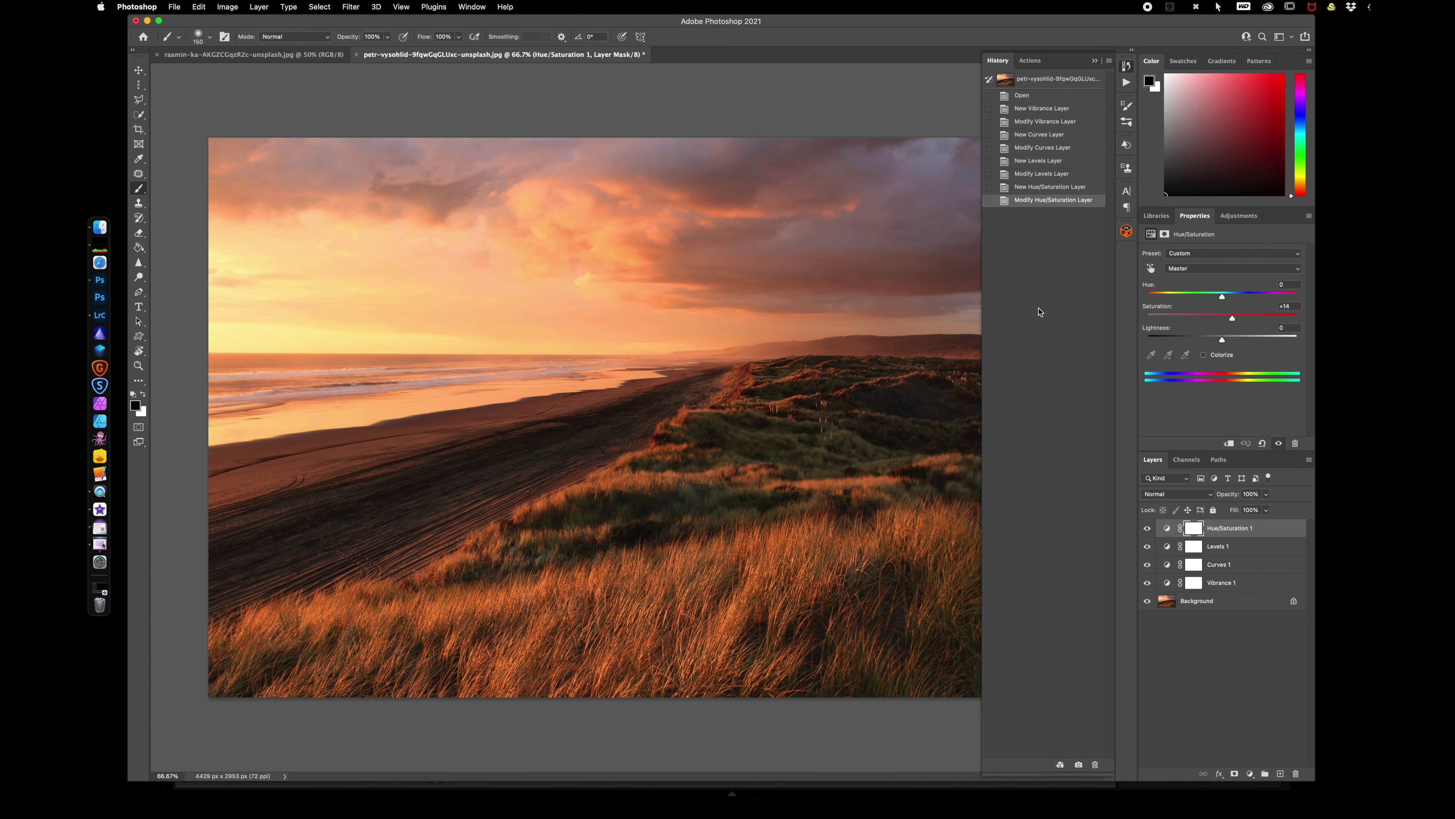
Step: Check the History States setting in the Performance preferences and close the preferences
left_click(144, 9)
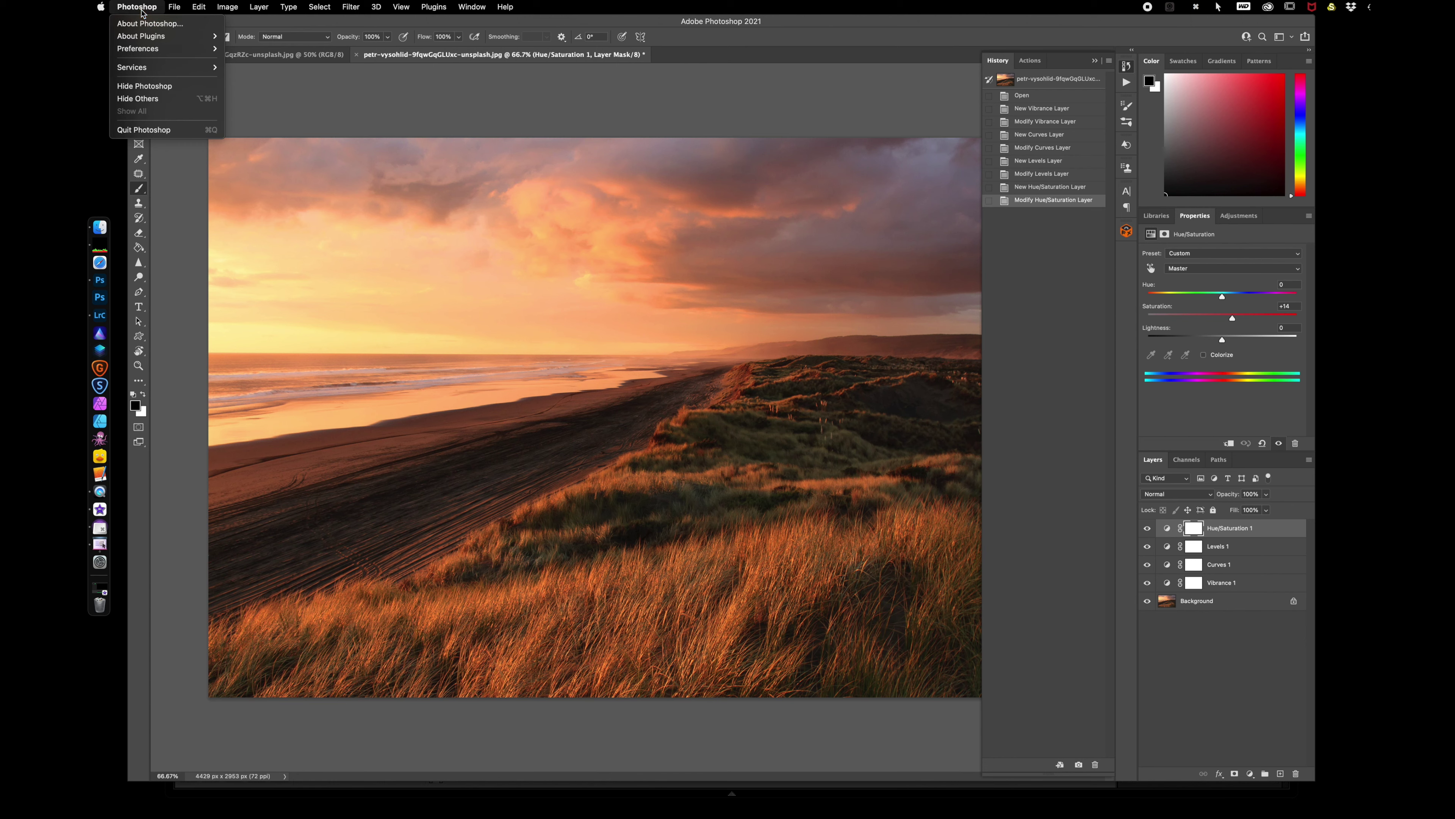
mouse_move(150, 49)
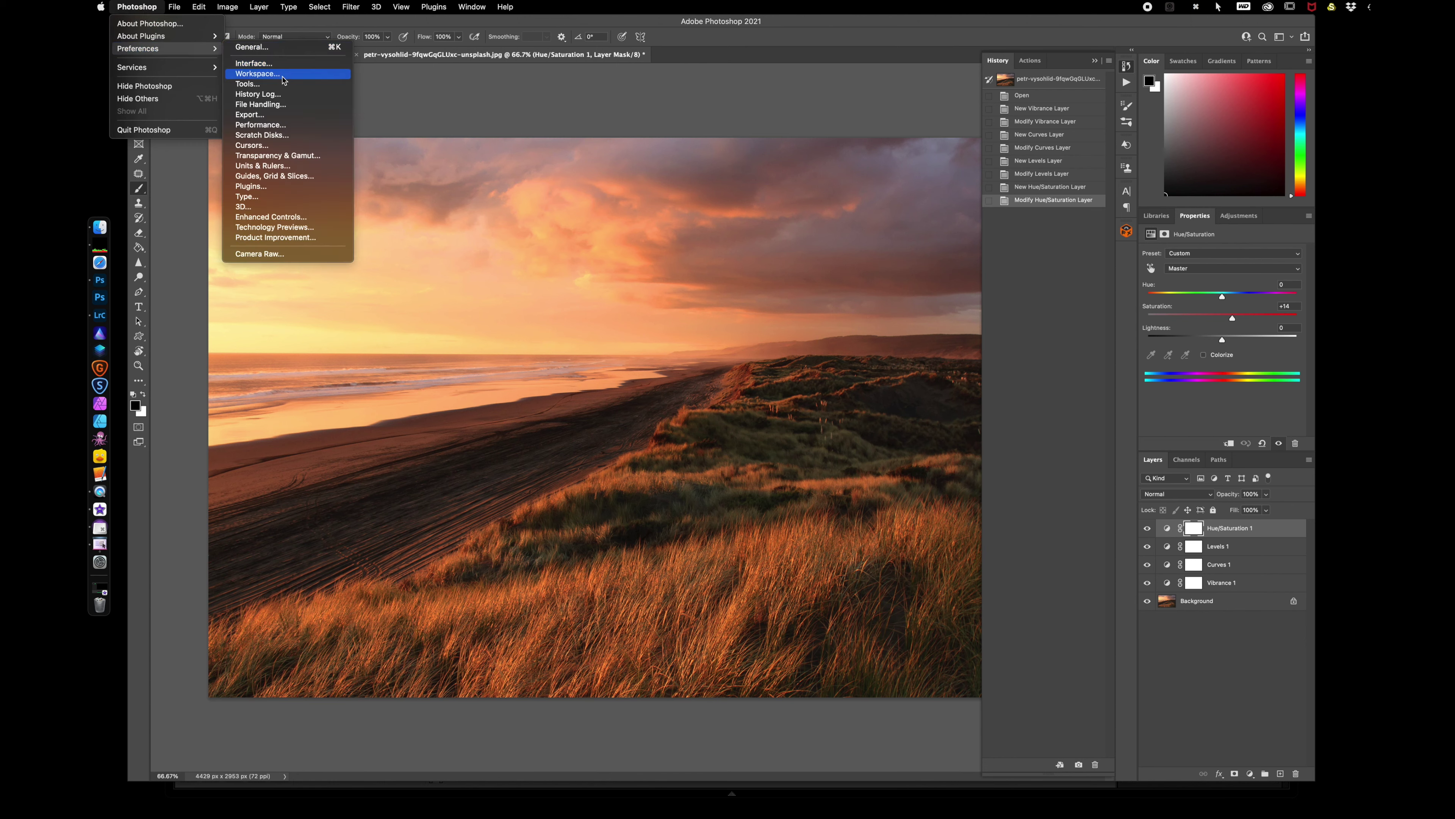
left_click(288, 127)
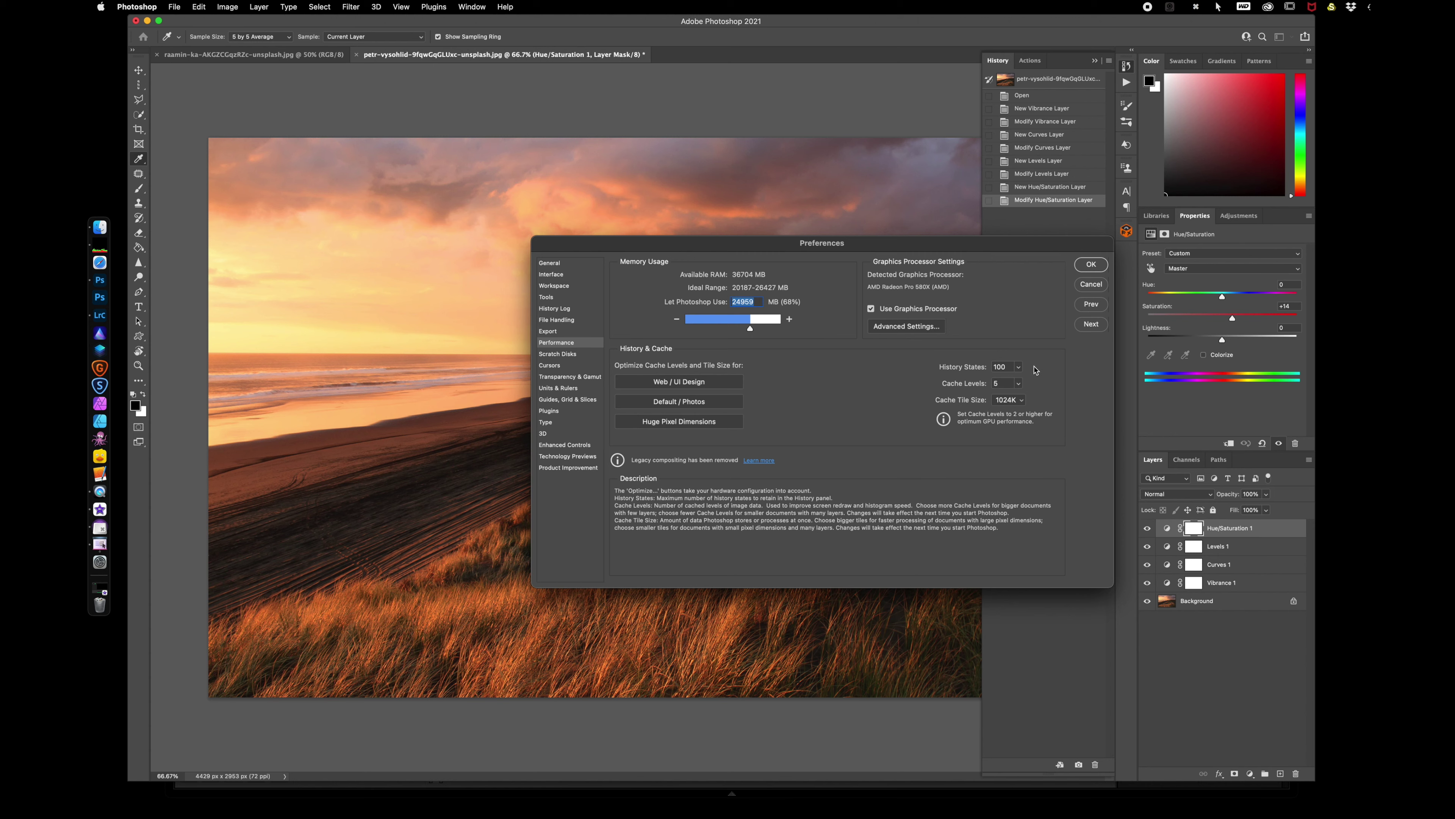
left_click(1091, 265)
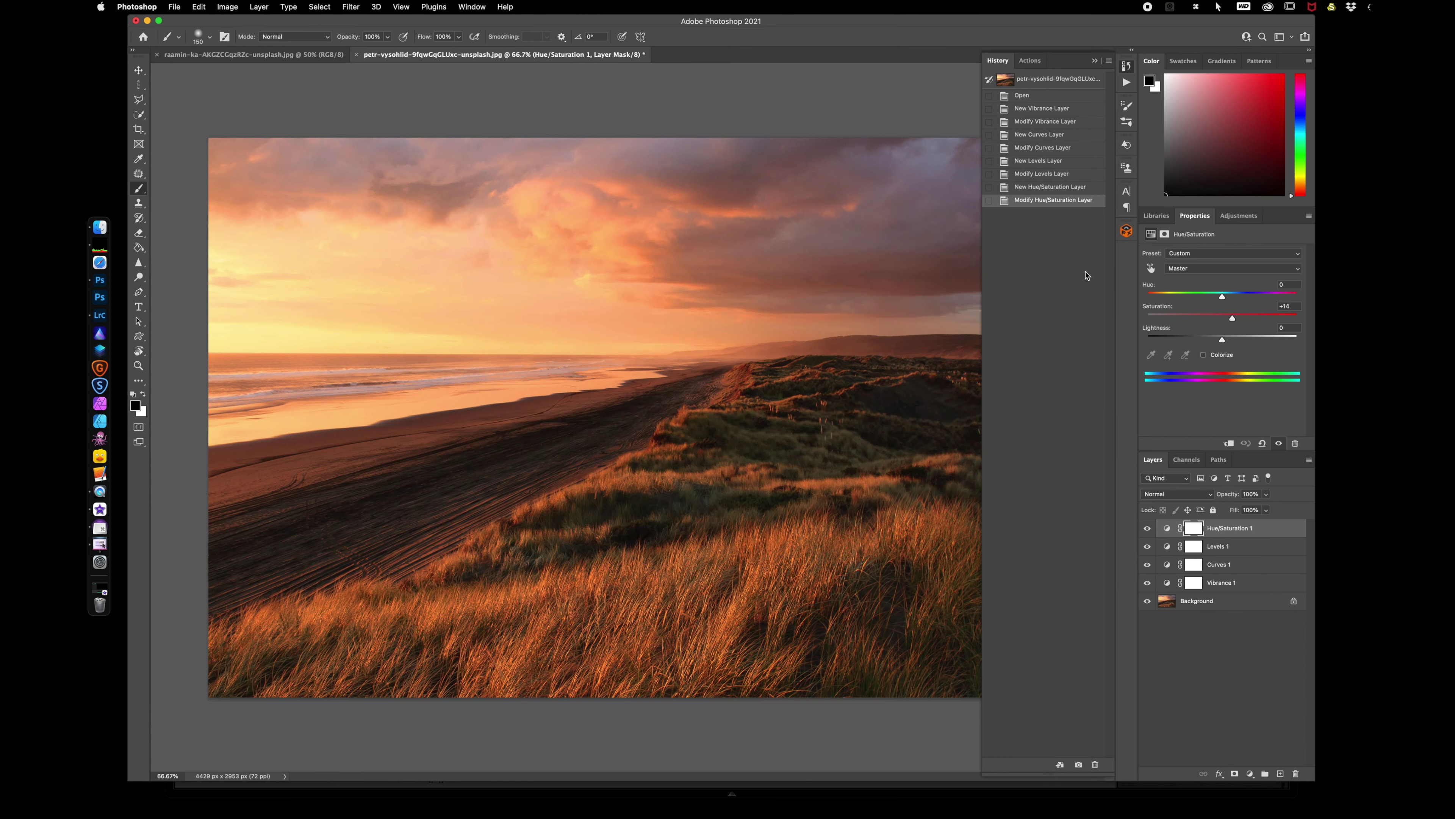
Step: Switch to Lightroom Classic to view its Library, and return to Photoshop
left_click(101, 317)
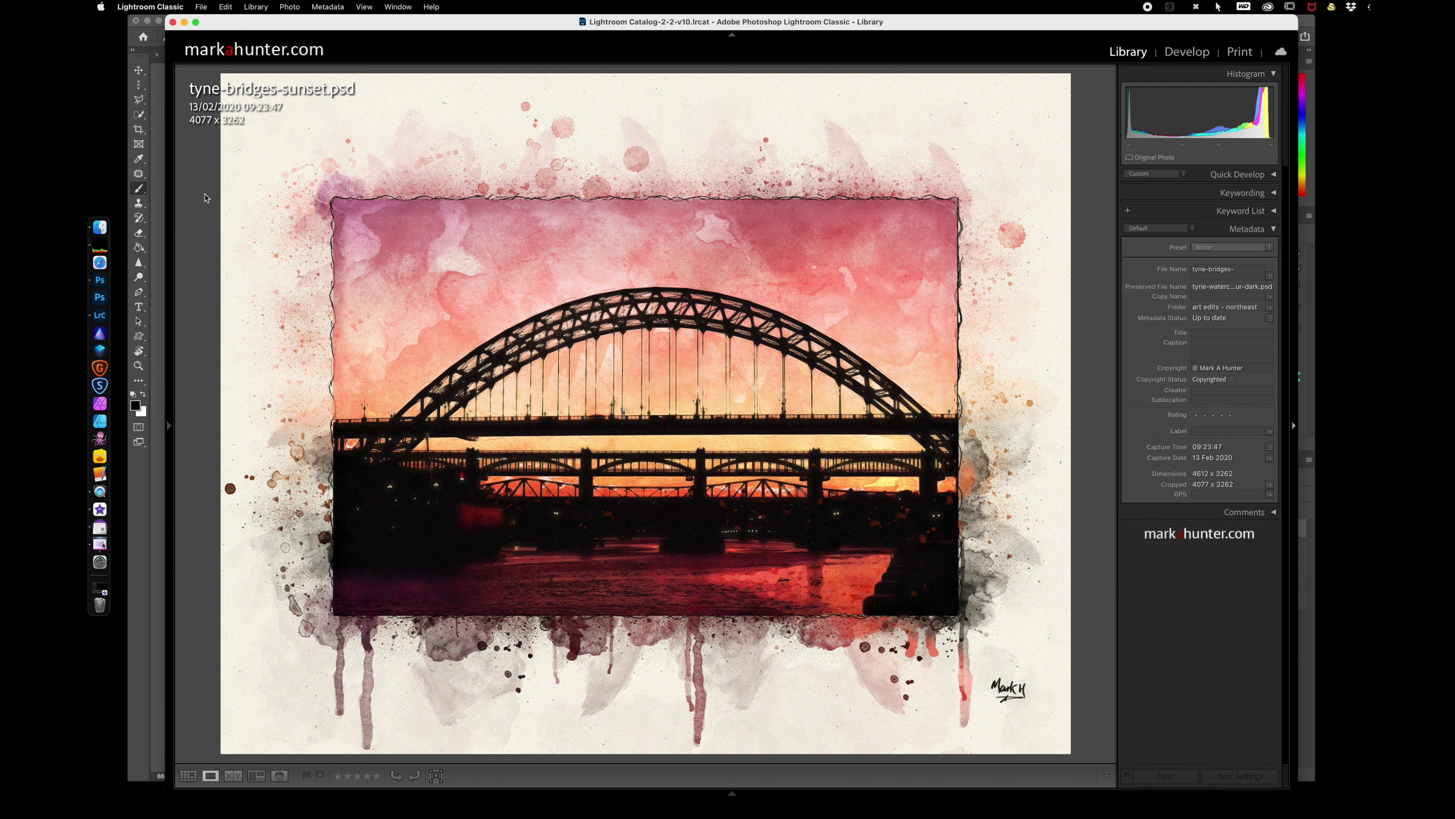
left_click(136, 546)
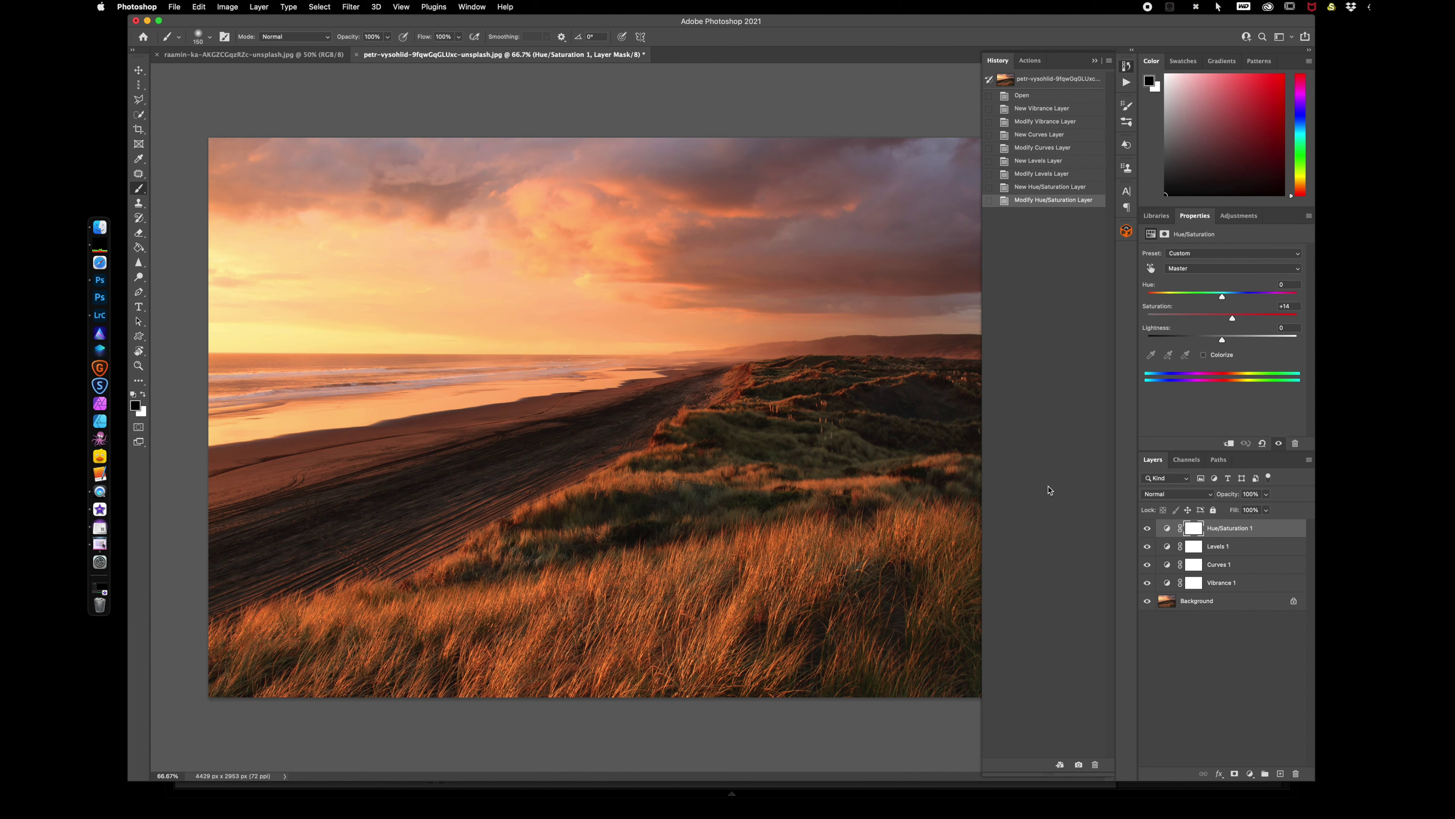
Step: Stamp all visible layers into a new layer at the top of the stack, and hide and reshow the layers beneath it
left_click(1269, 532)
key("alt+shift+super+e")
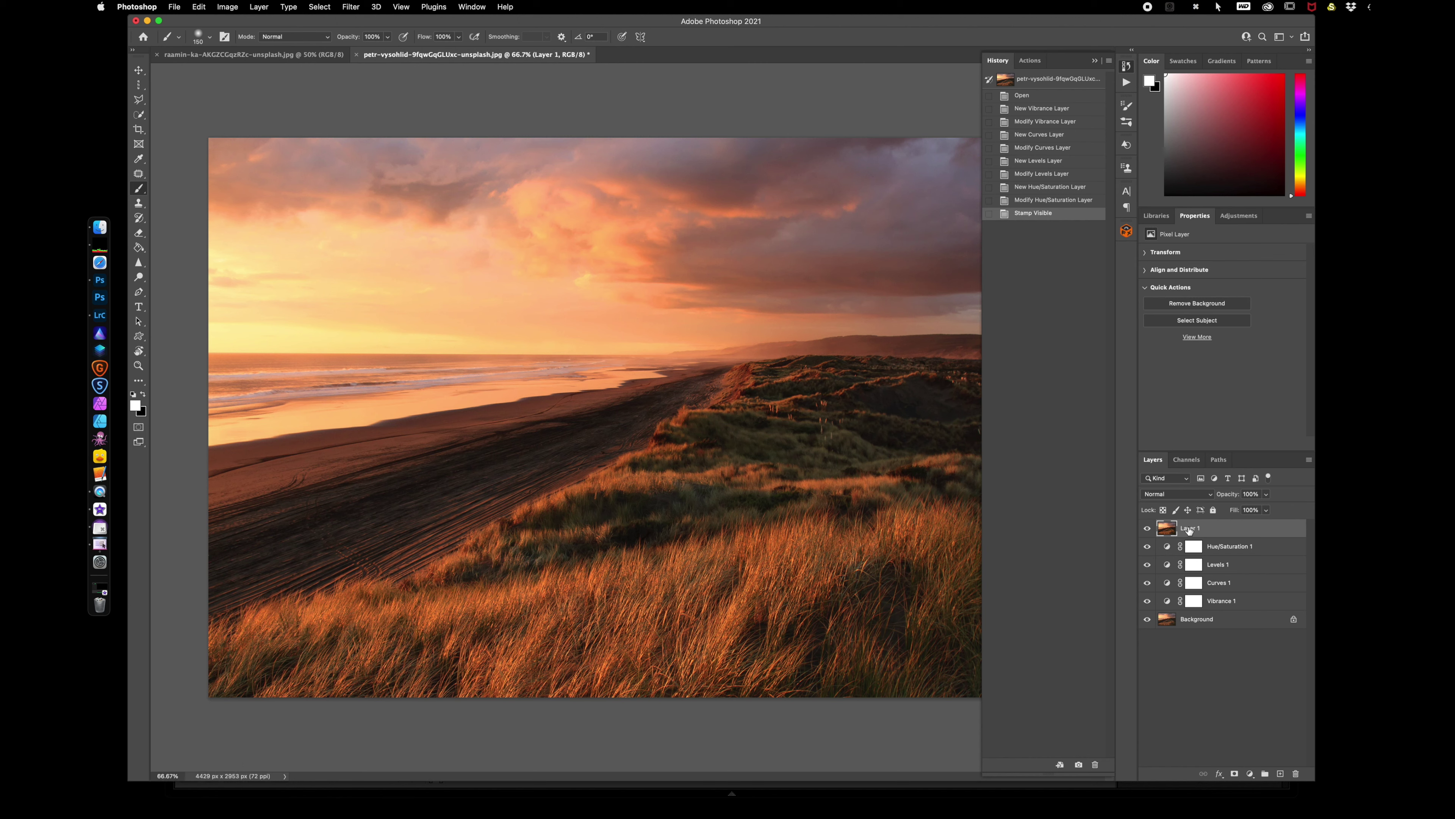
left_click_drag(1148, 548, 1148, 618)
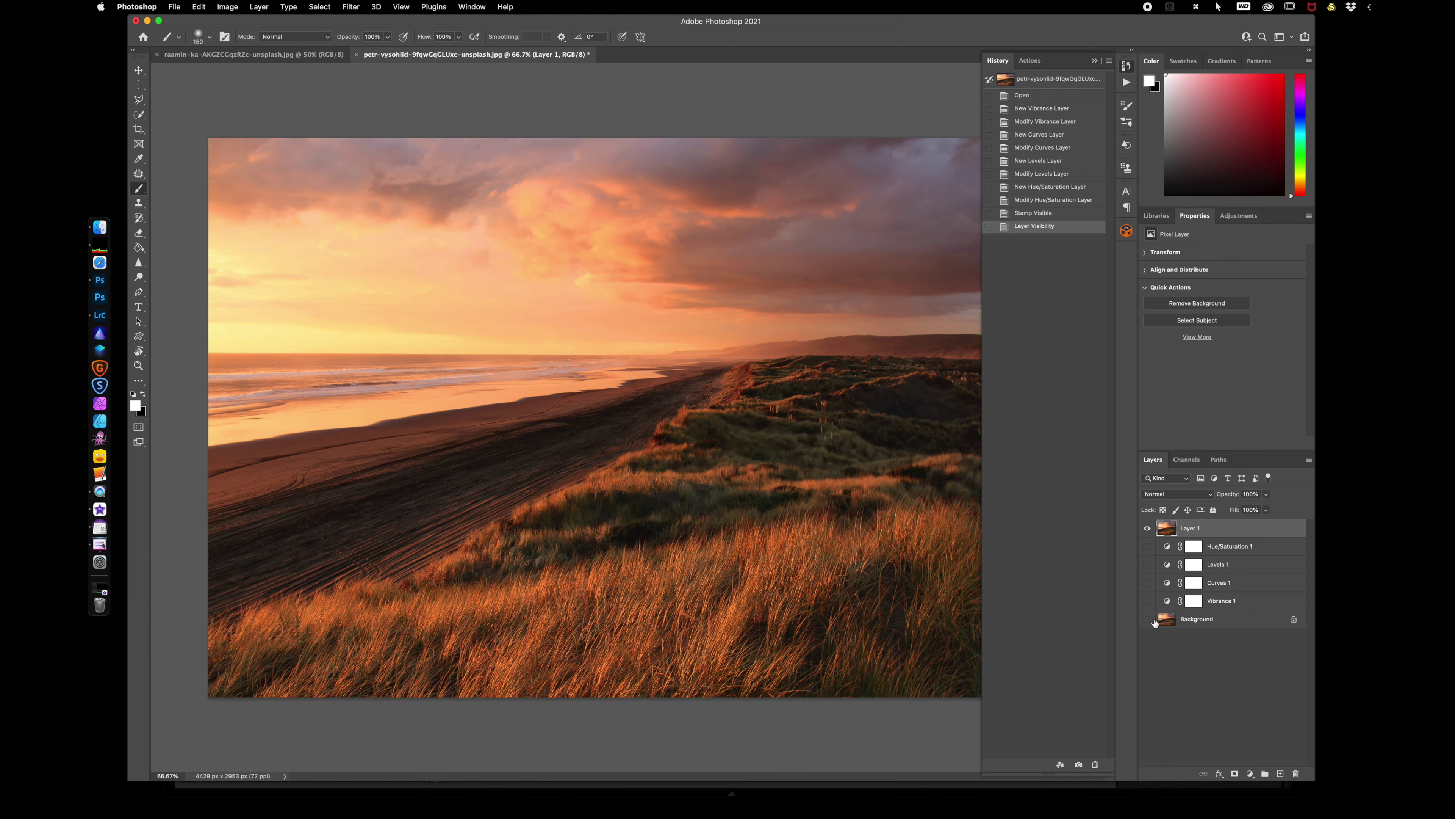
left_click_drag(1147, 547, 1147, 620)
Step: Add a Hue/Saturation adjustment layer above the stamped Layer 1 and set Saturation to -6
left_click(1229, 530)
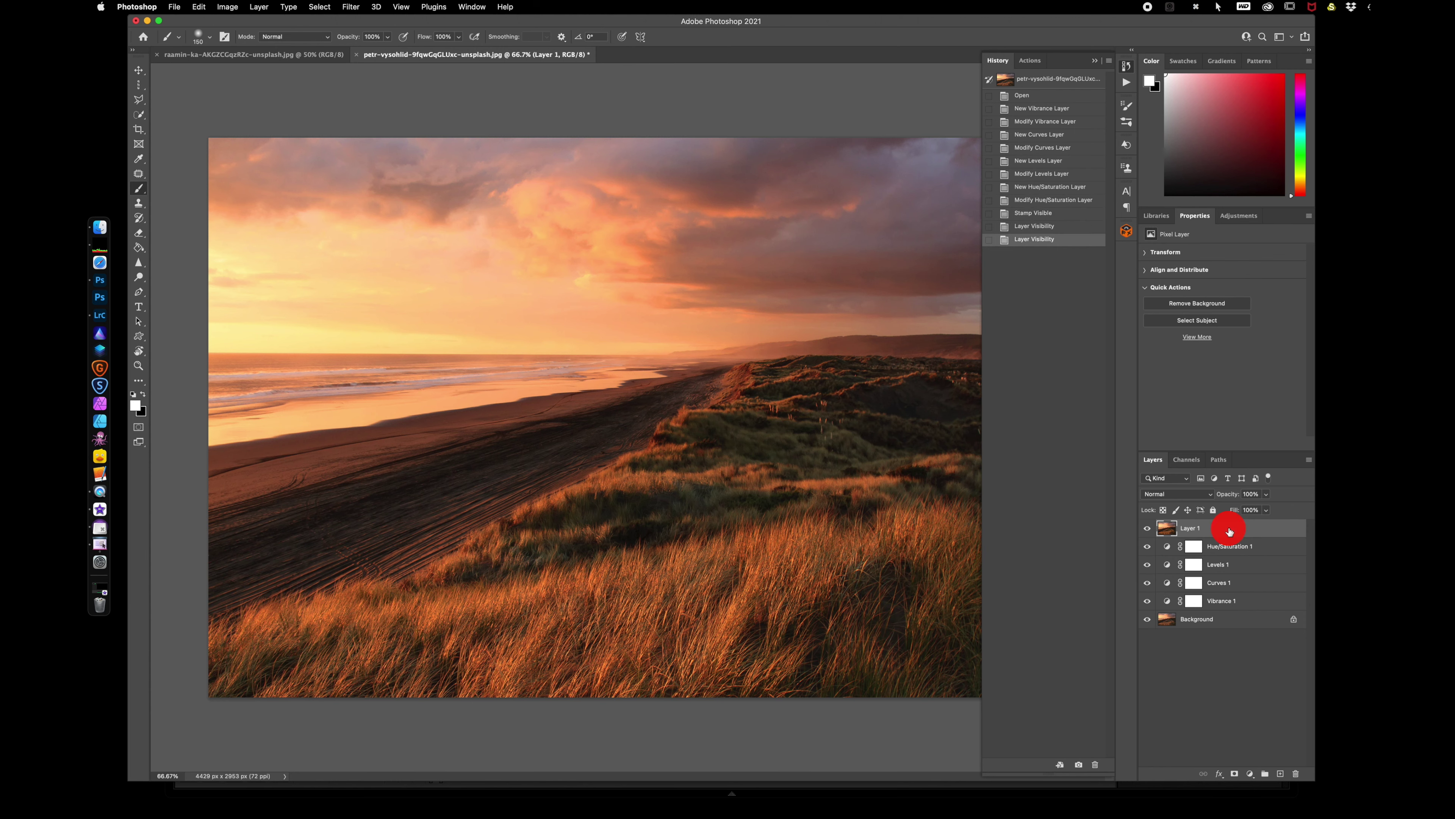
left_click(1250, 773)
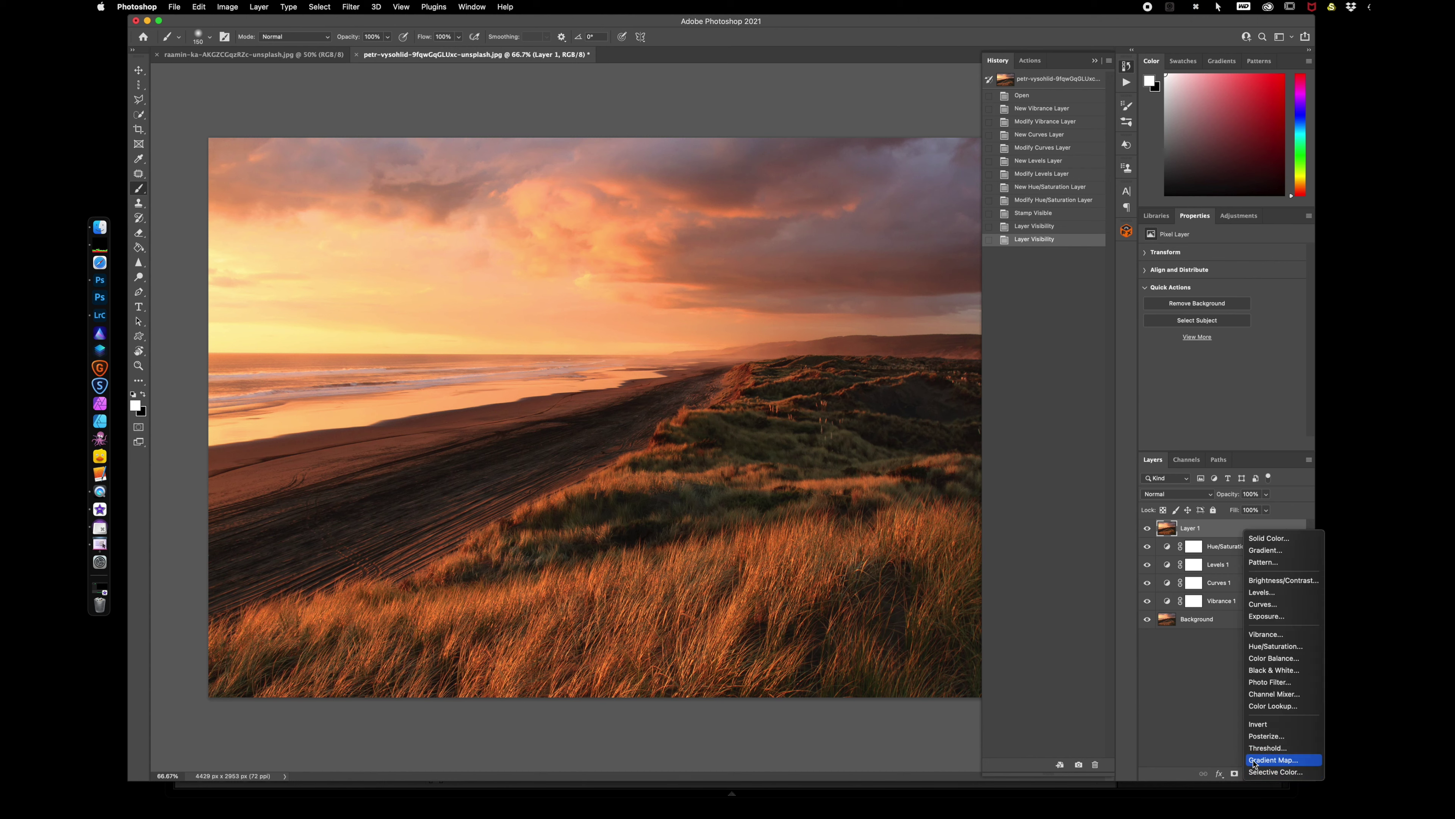
left_click(1280, 649)
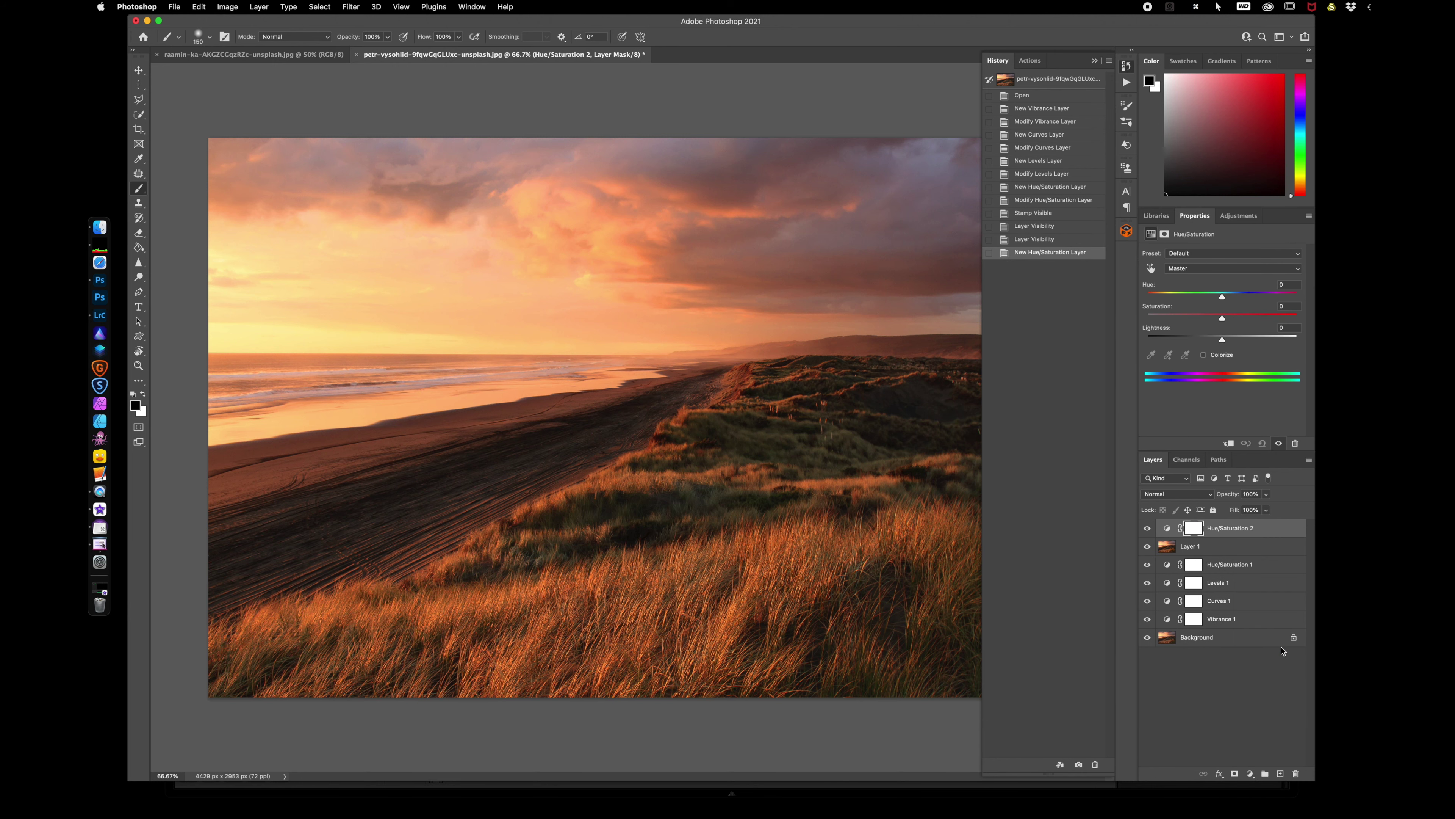
left_click_drag(1221, 319, 1218, 320)
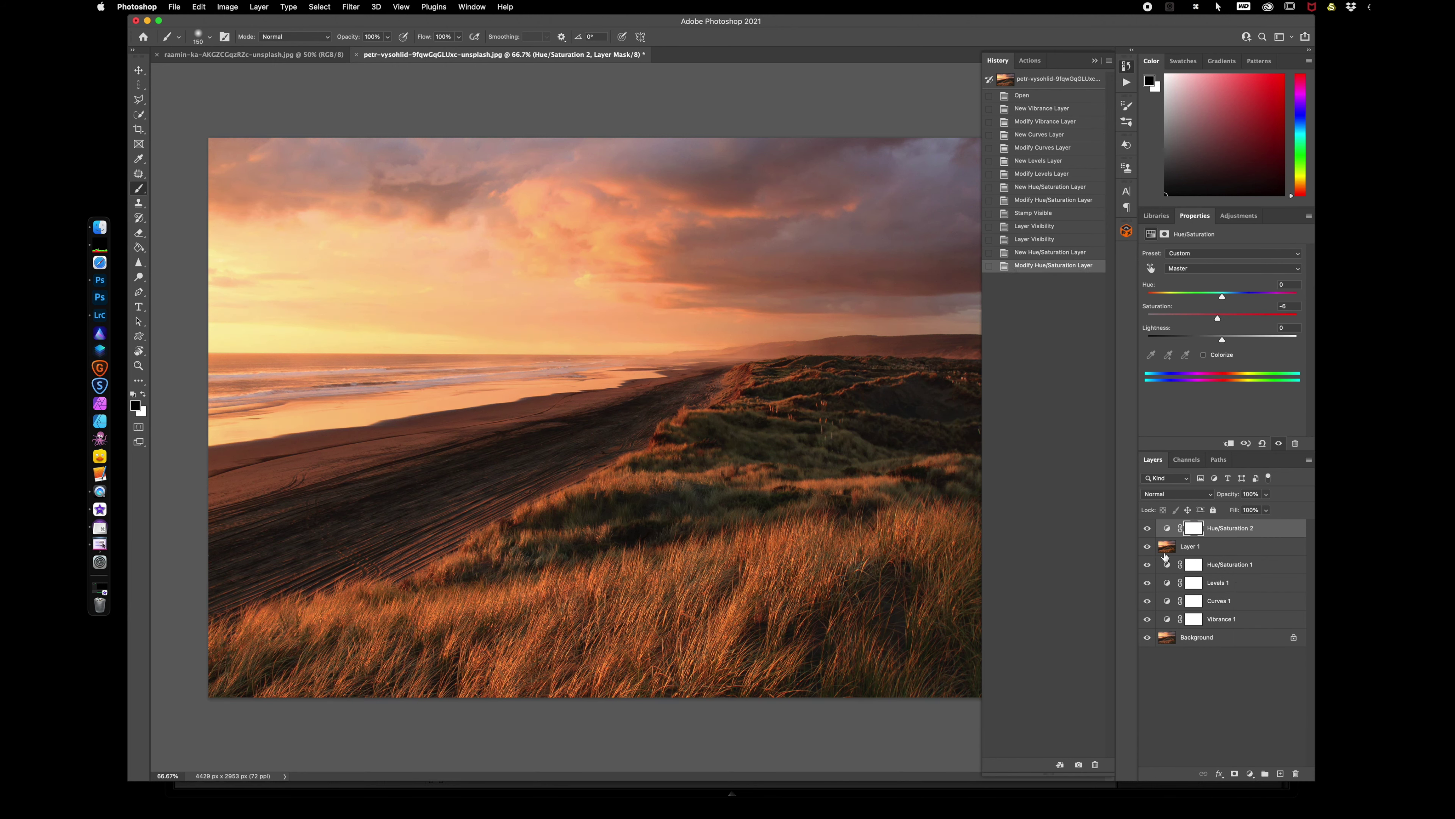
Step: Select Layer 1 and take a history snapshot of the current state
left_click(1222, 553)
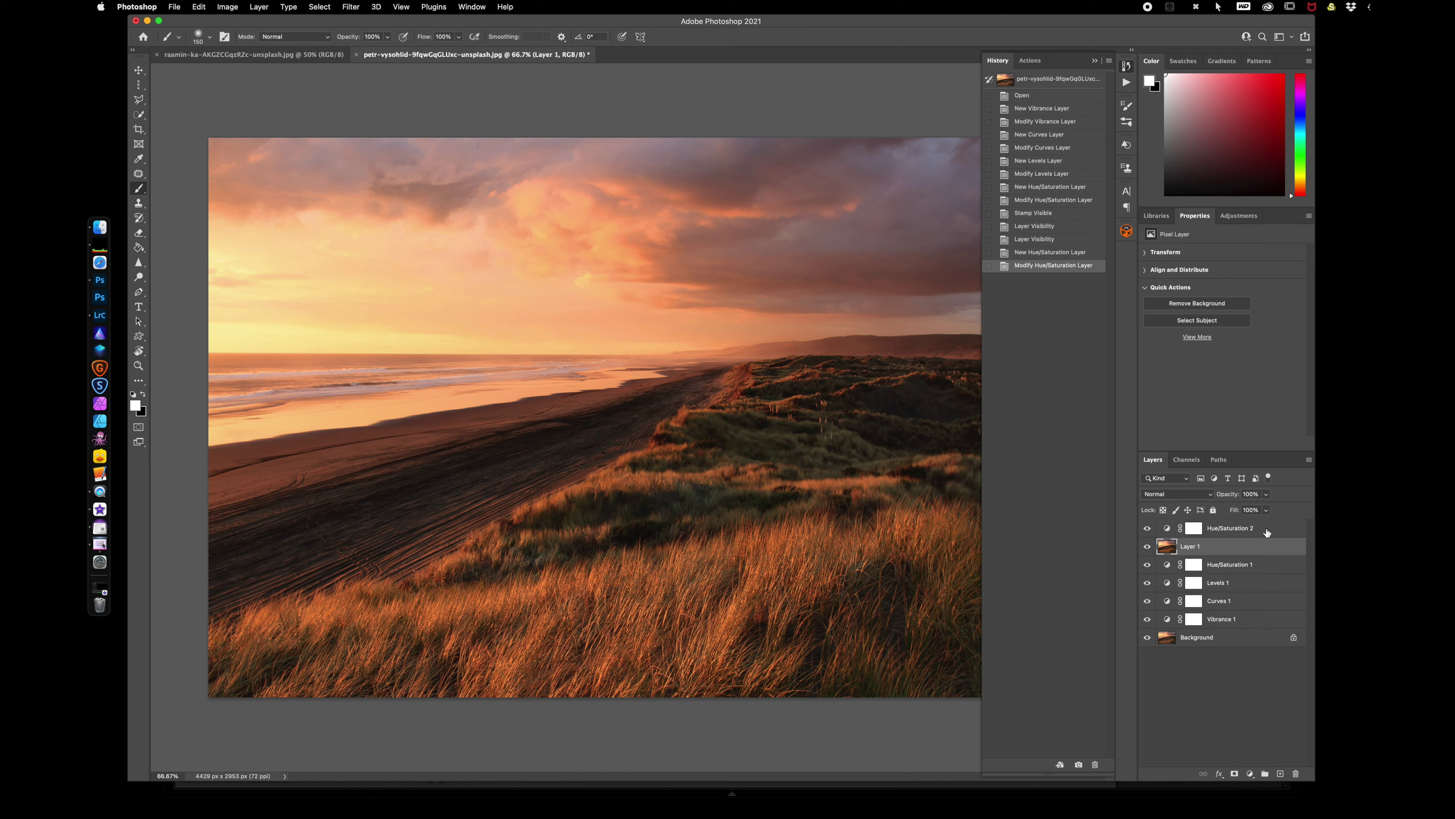
left_click(1078, 765)
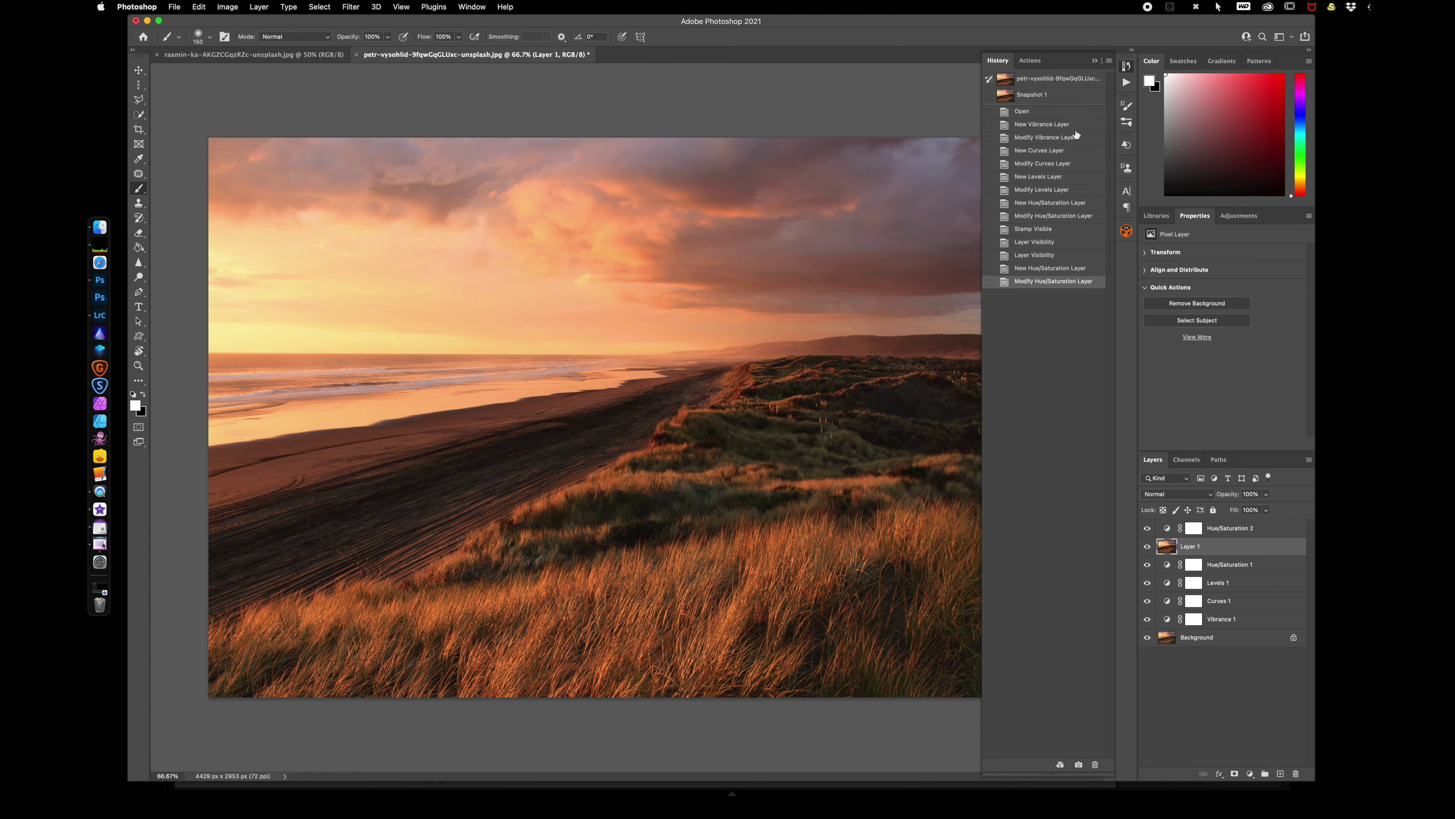
Step: Add a Photo Filter adjustment above Layer 1 with Density 43% and Cooling Filter (80), and take a second history snapshot
left_click(1250, 774)
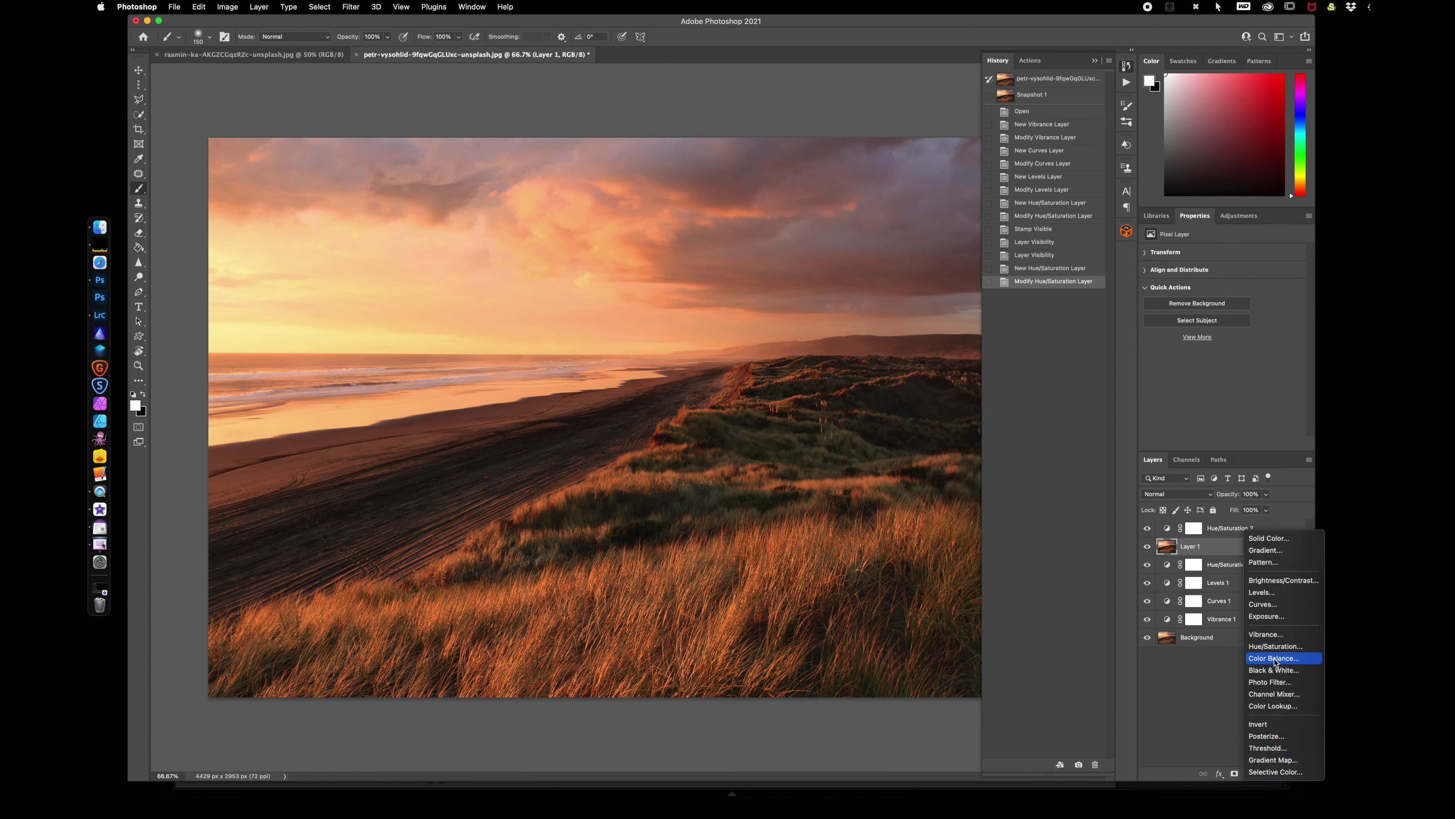
left_click(1277, 686)
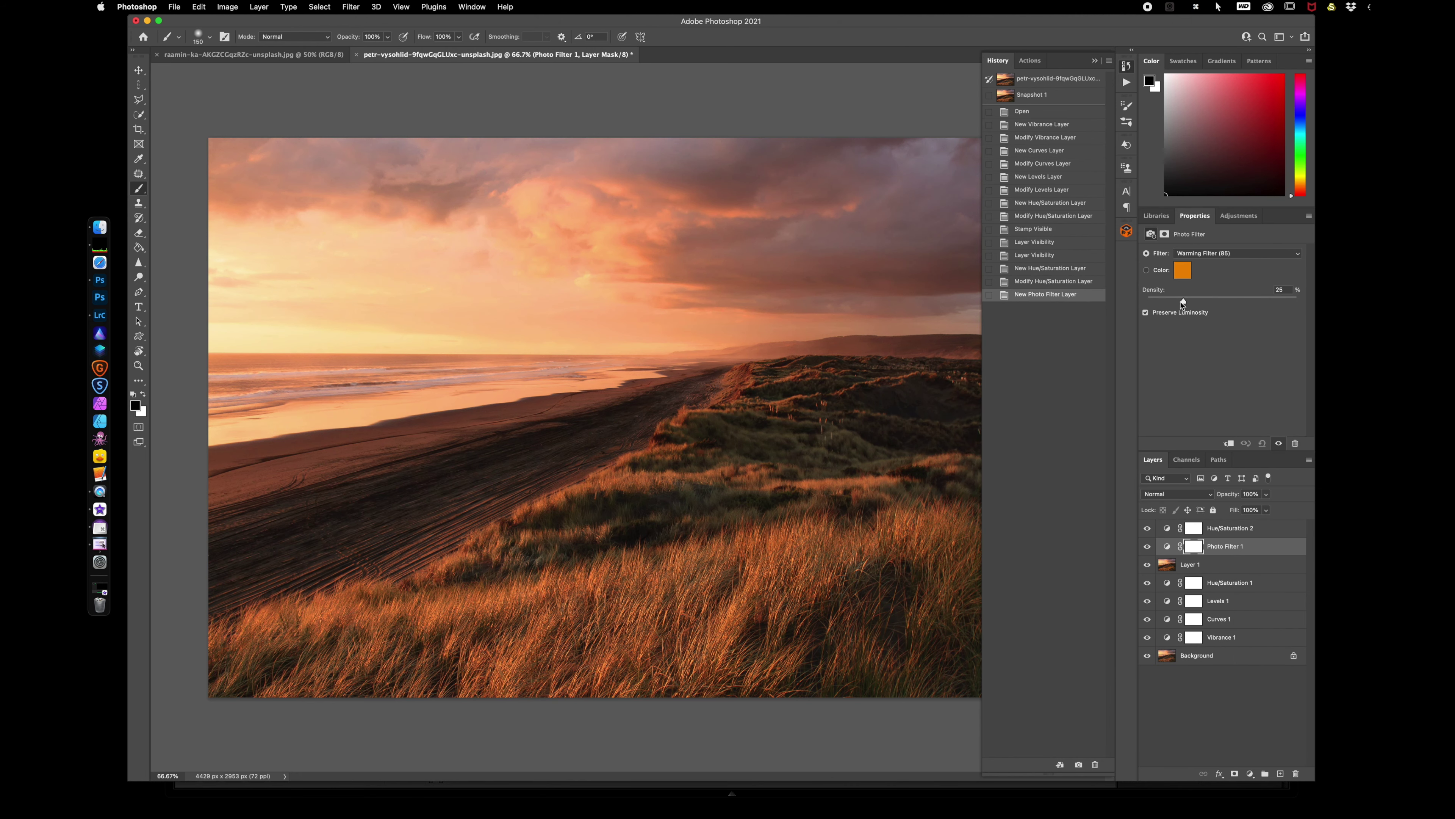
left_click_drag(1184, 301, 1210, 304)
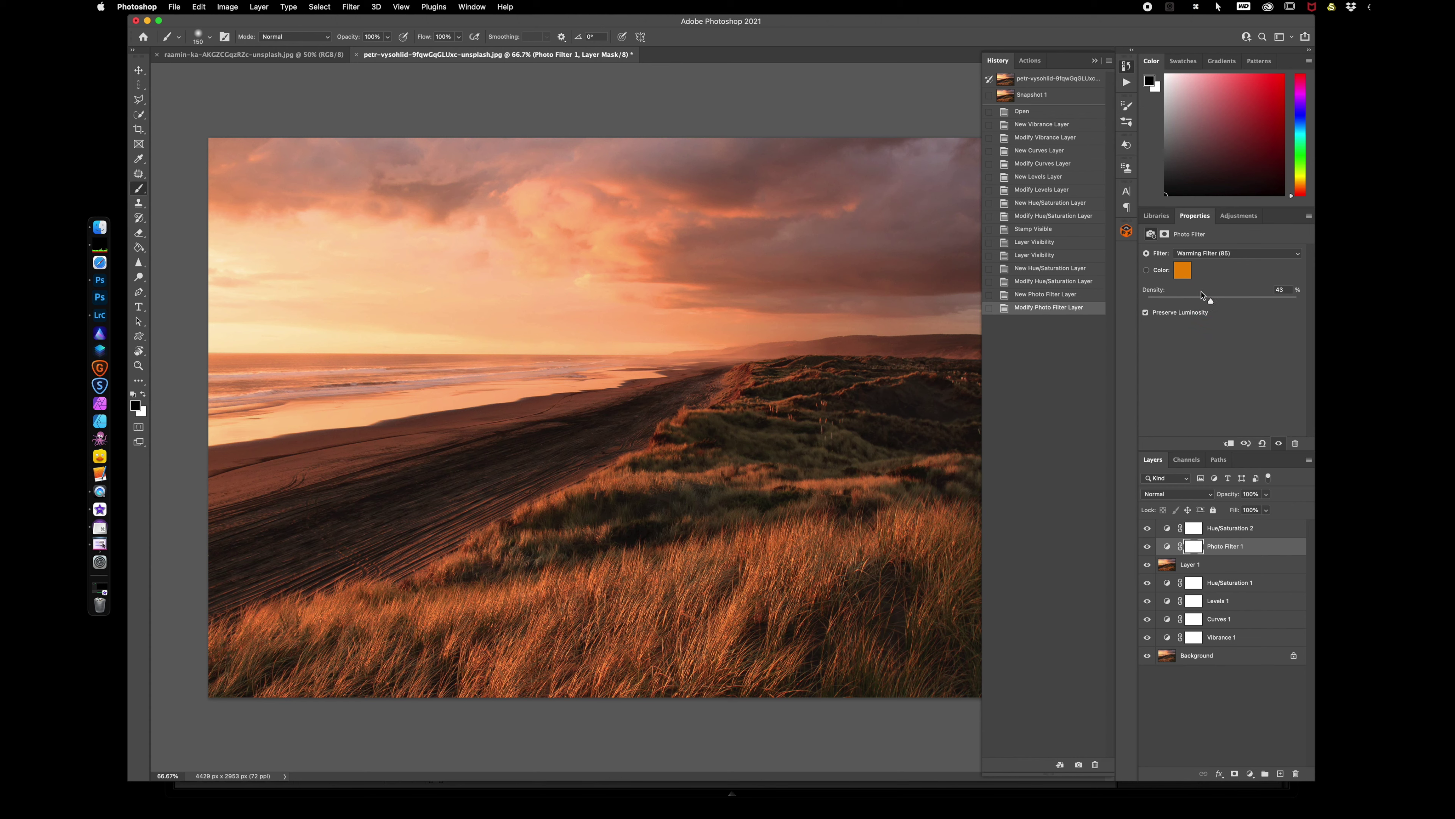
left_click(1216, 255)
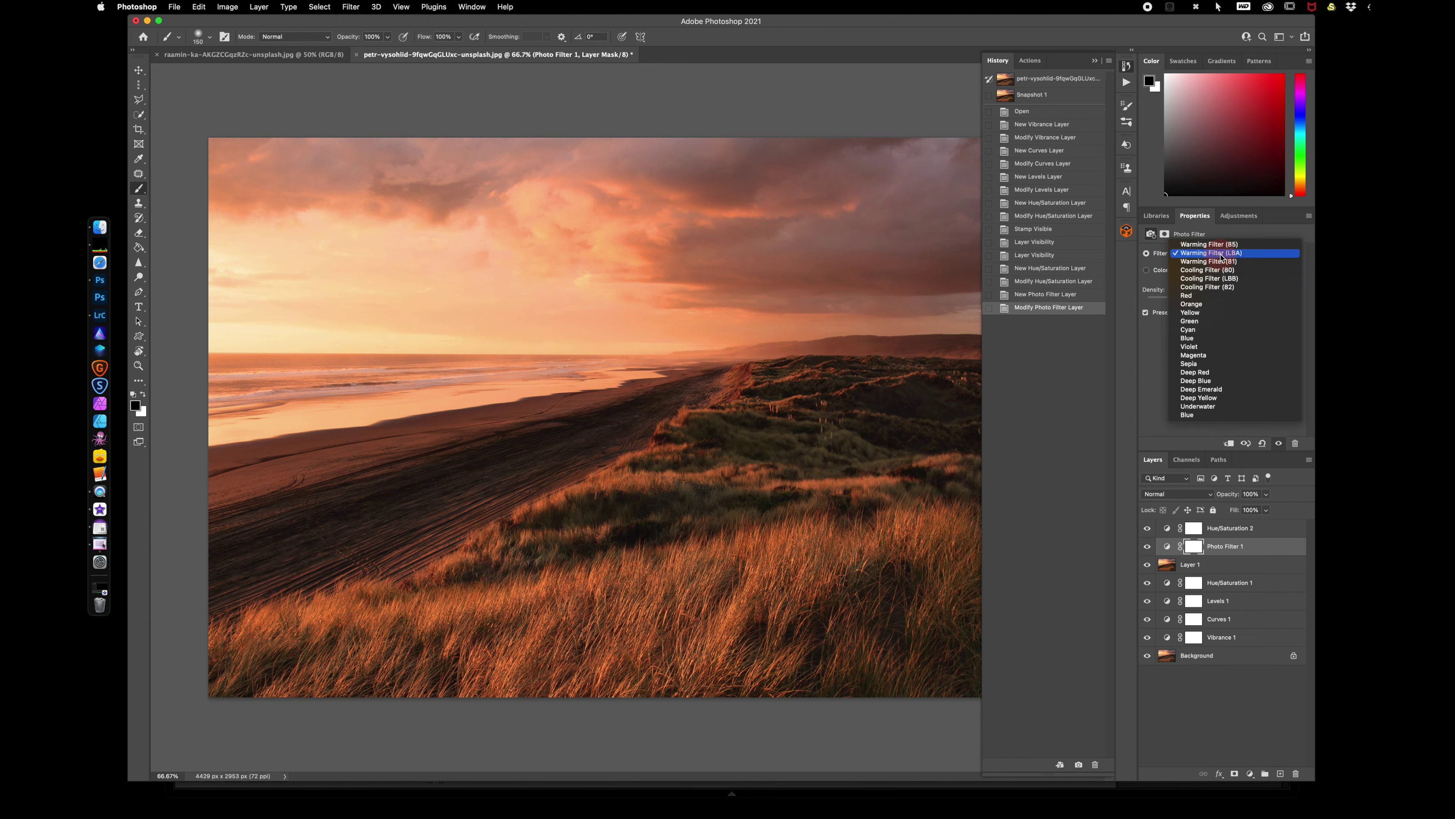
left_click(1216, 270)
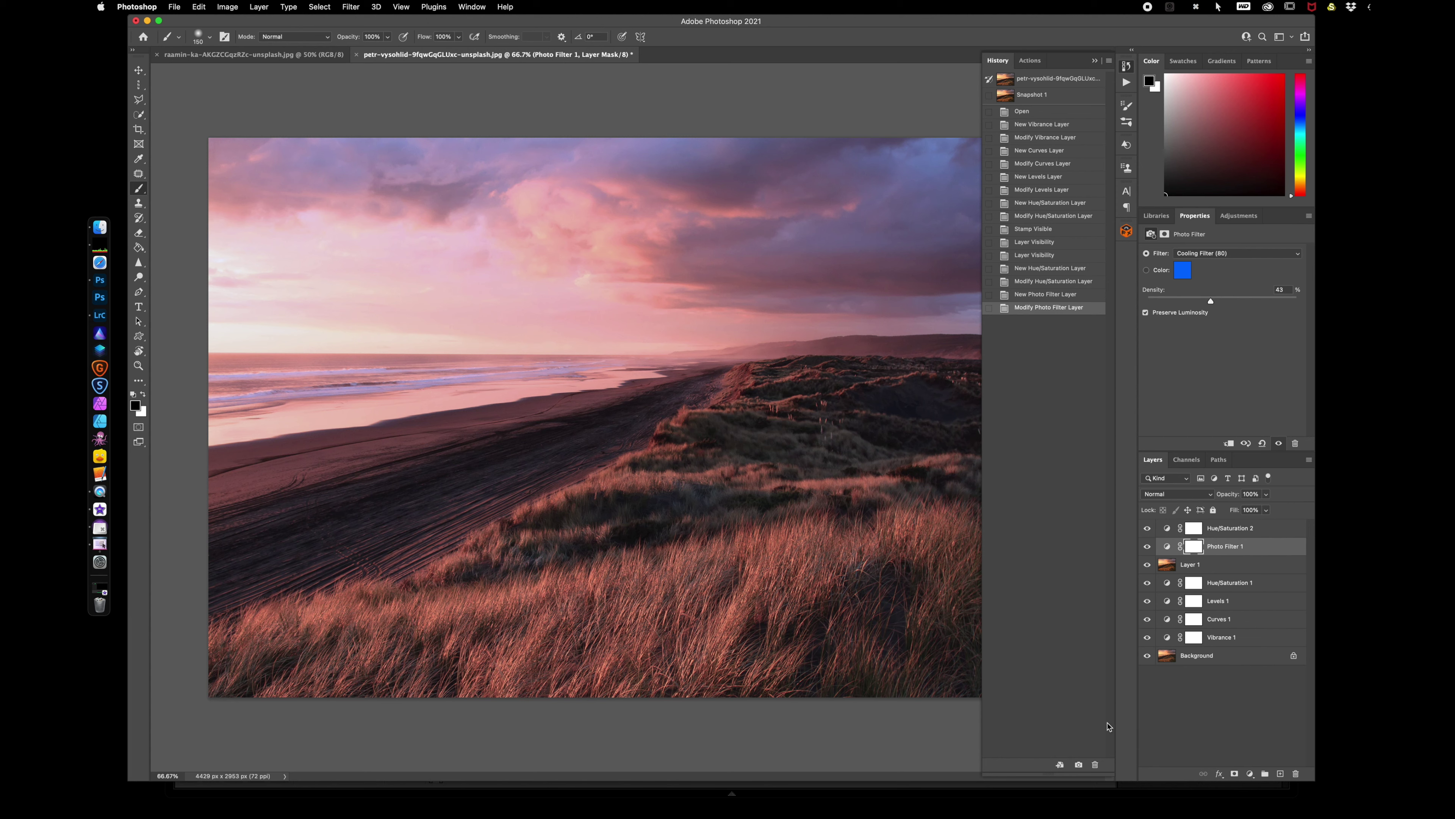
left_click(1079, 767)
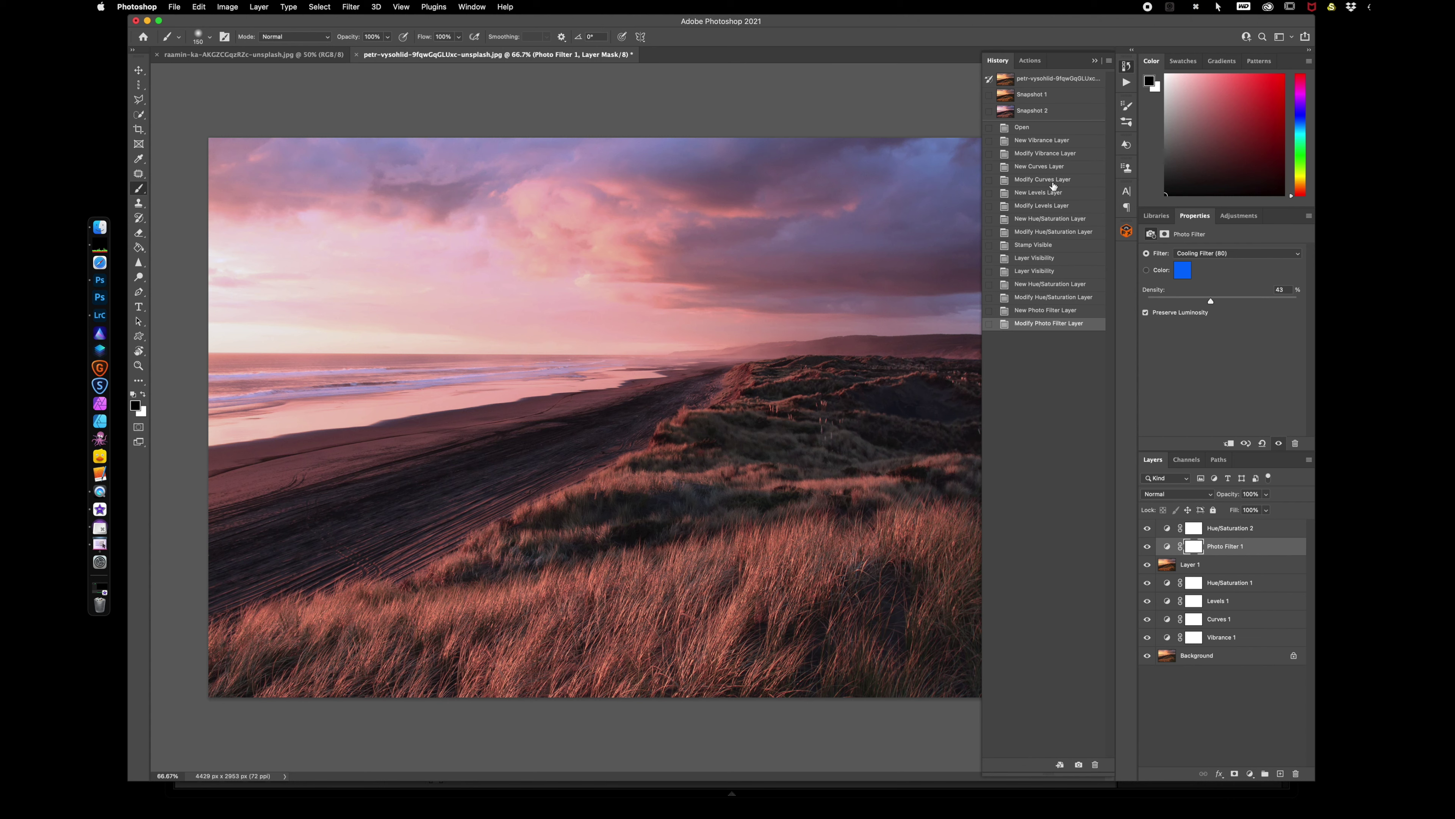
Step: Delete Layer 1 and bring it back by reverting to Snapshot 2
left_click(1213, 566)
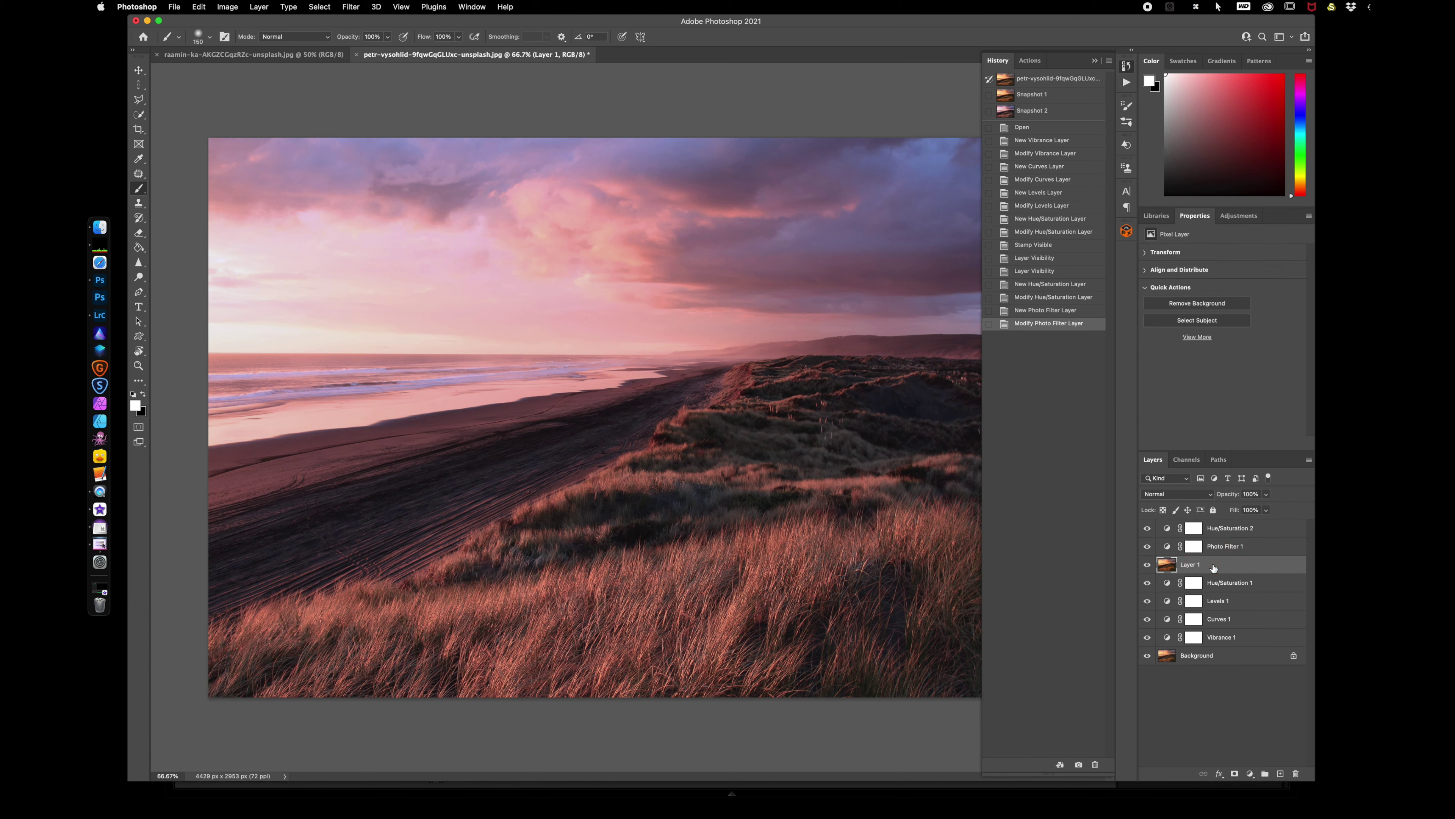
key("BackSpace")
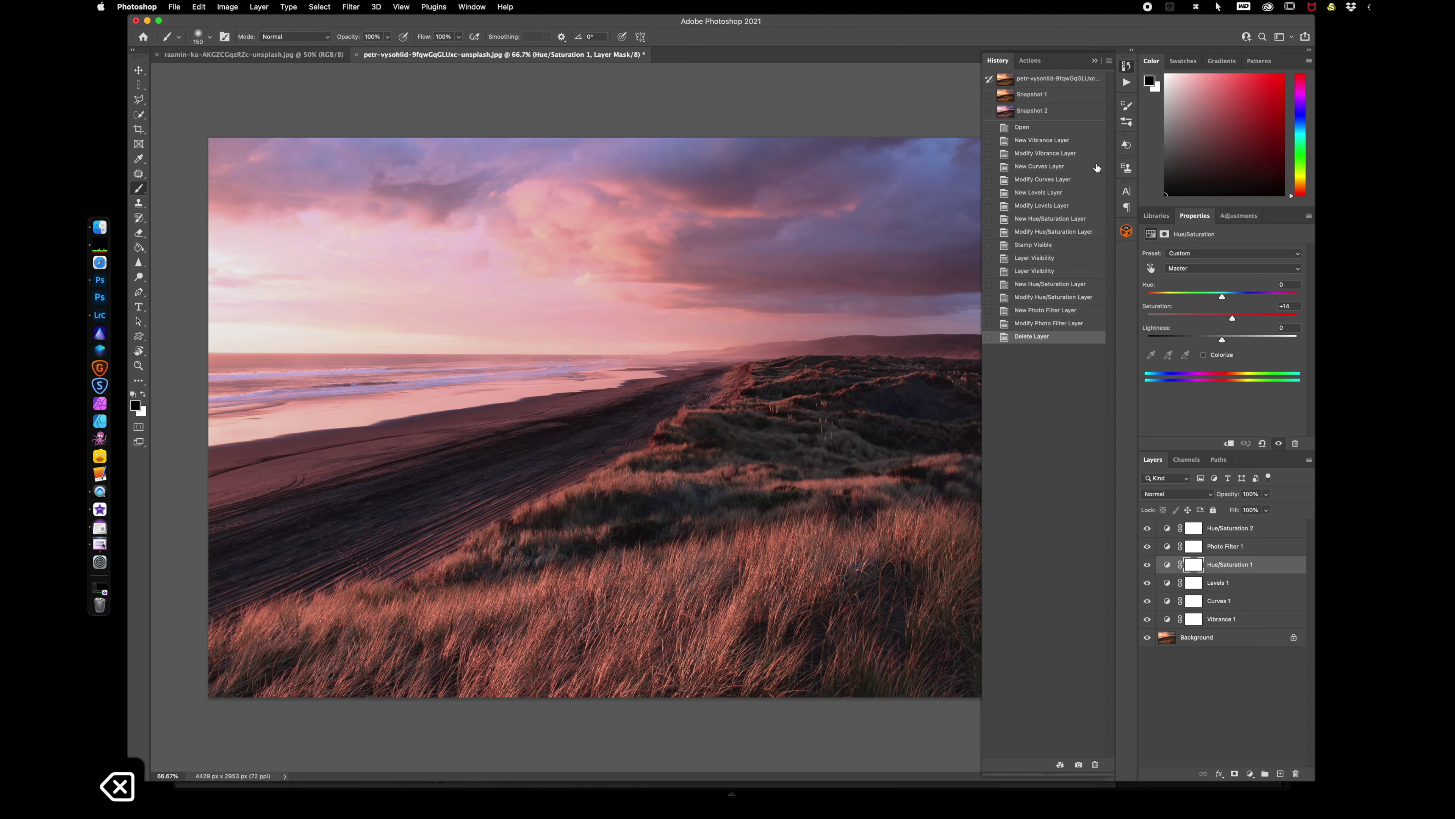
left_click(1056, 113)
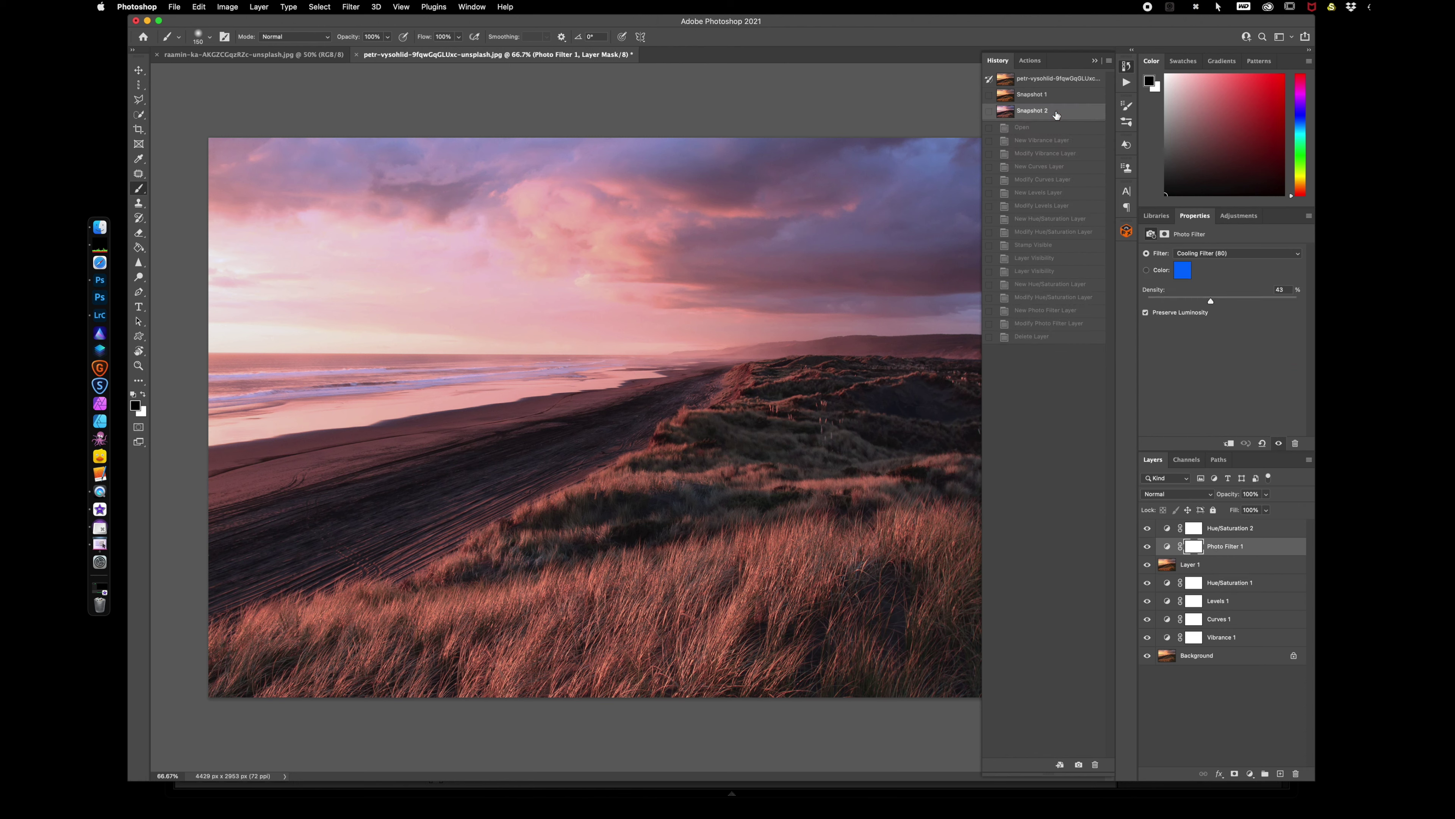
Step: Compare Snapshot 1 with the originally opened image in the history, and return to Snapshot 1
left_click(1056, 94)
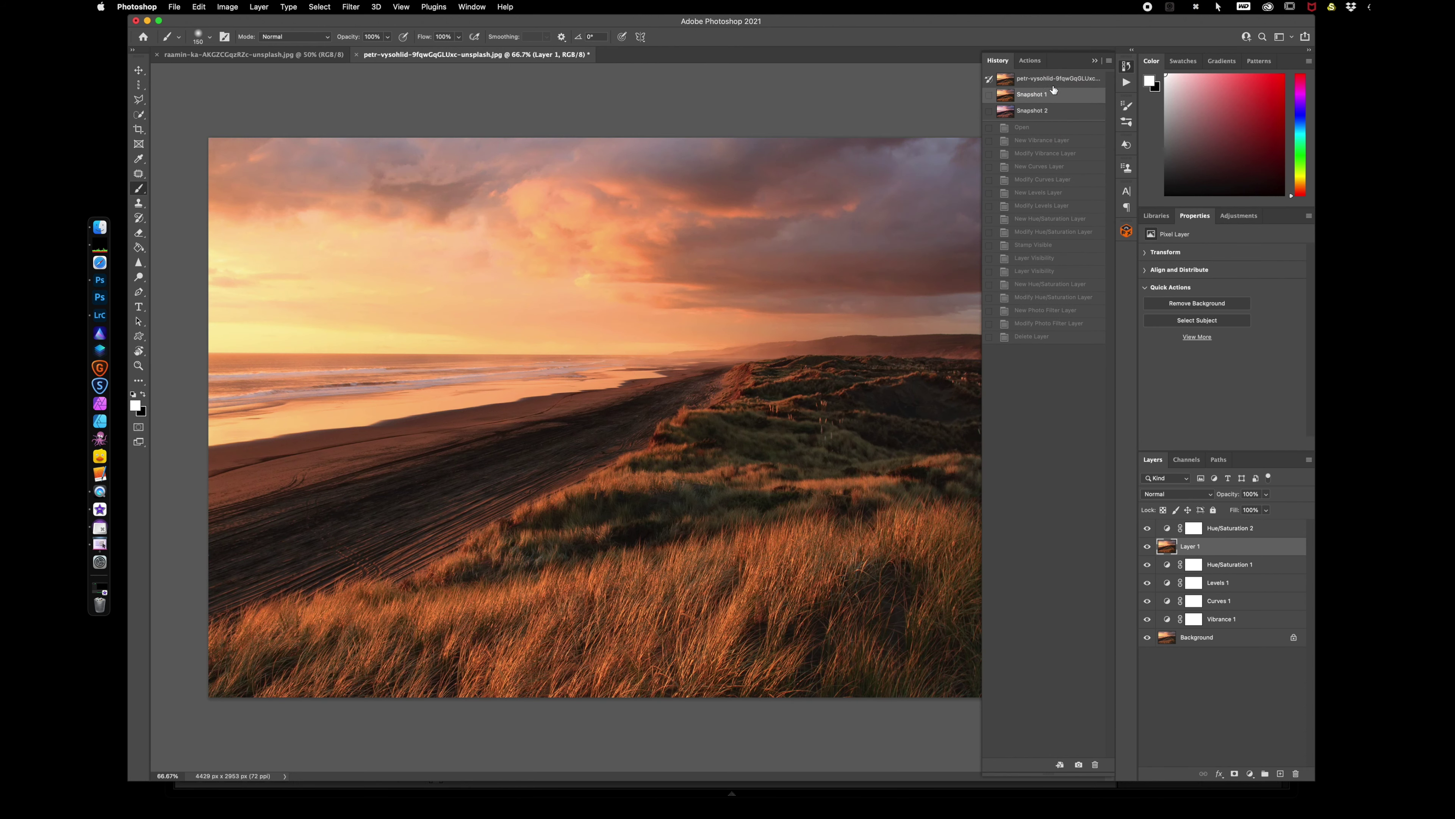
left_click(1055, 80)
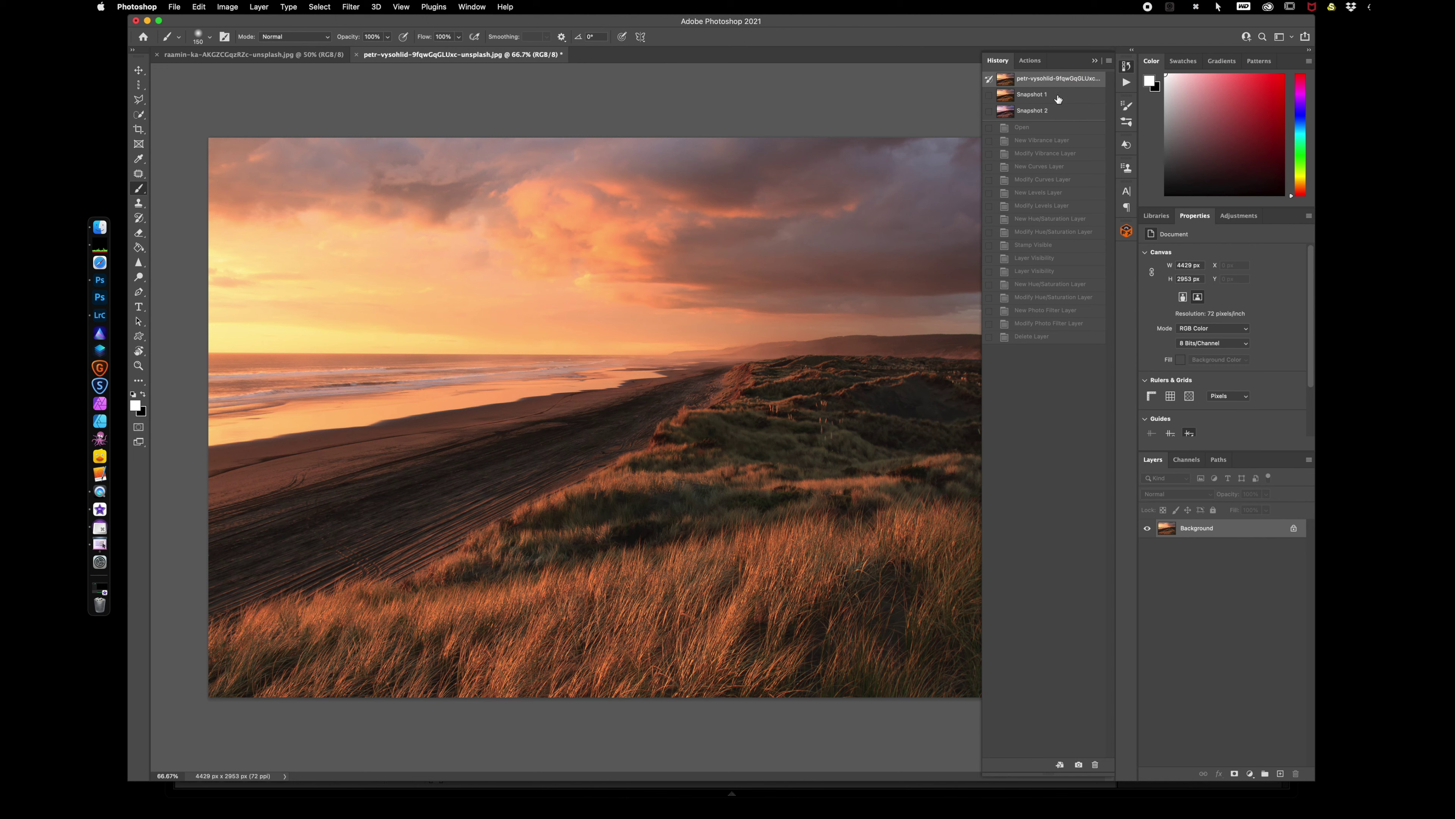
left_click(1058, 98)
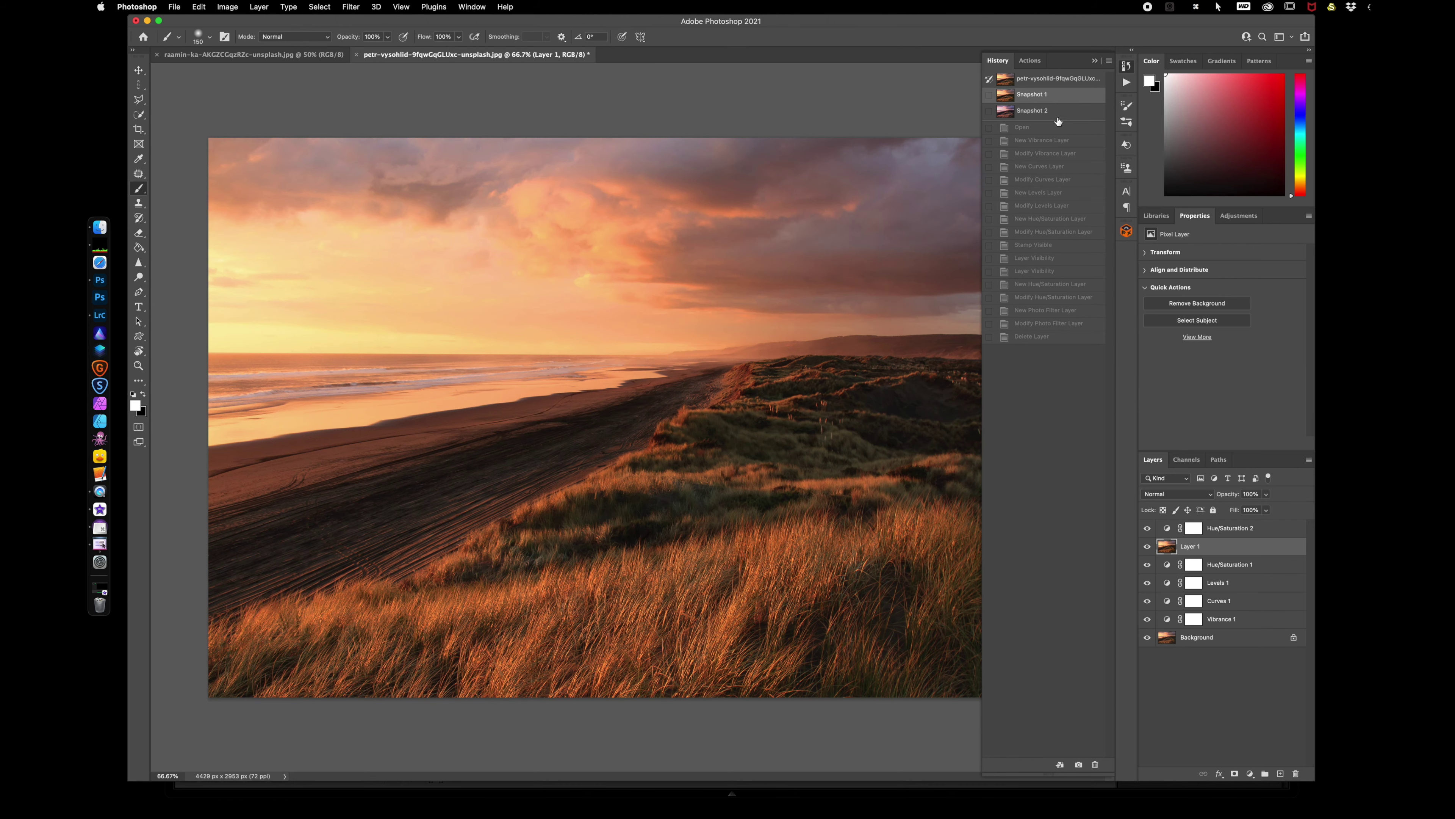
Step: Go to the Modify Levels Layer, New Levels Layer and New Photo Filter Layer history states, and collapse the history list
left_click(1035, 206)
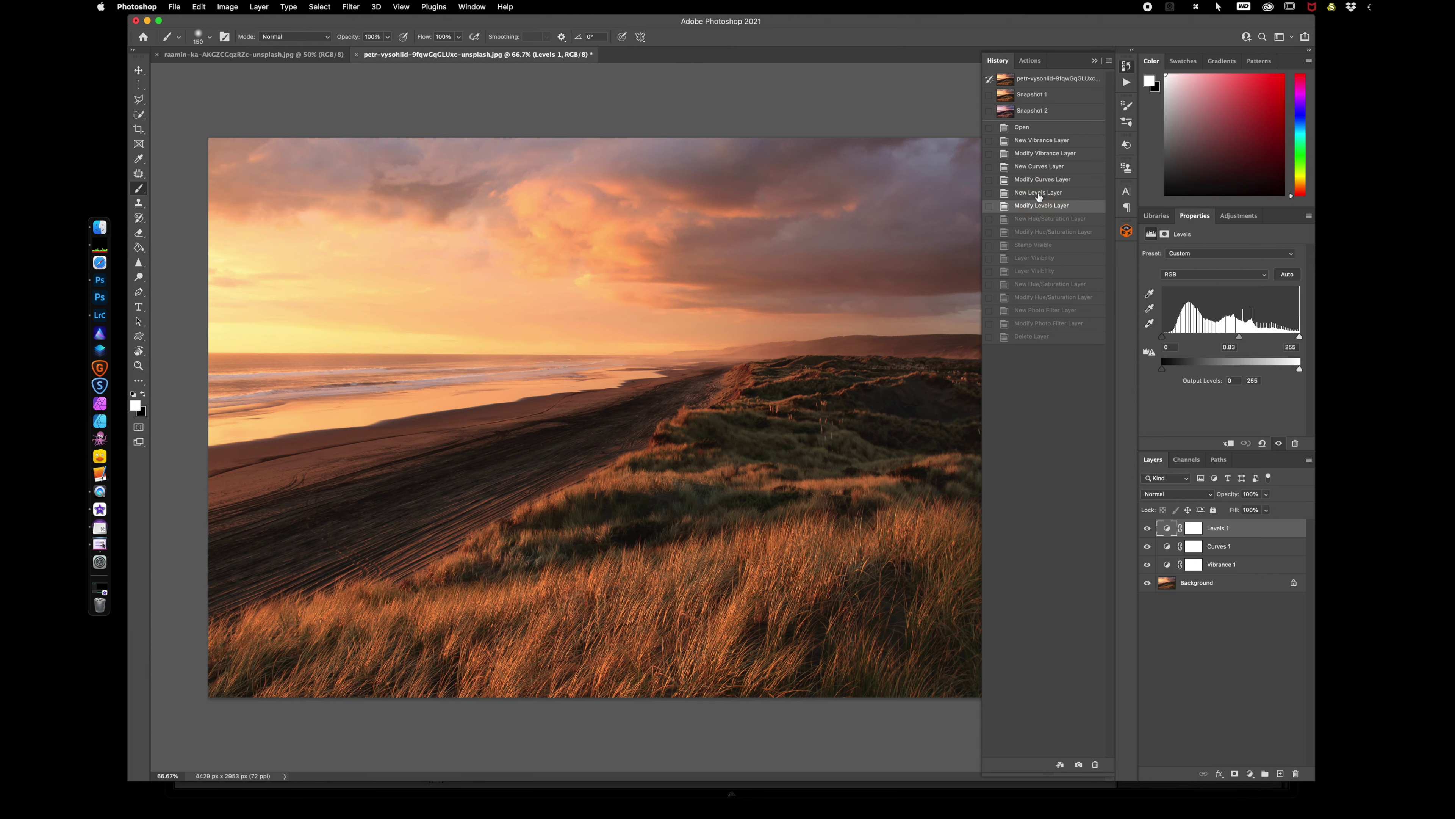
left_click(1039, 193)
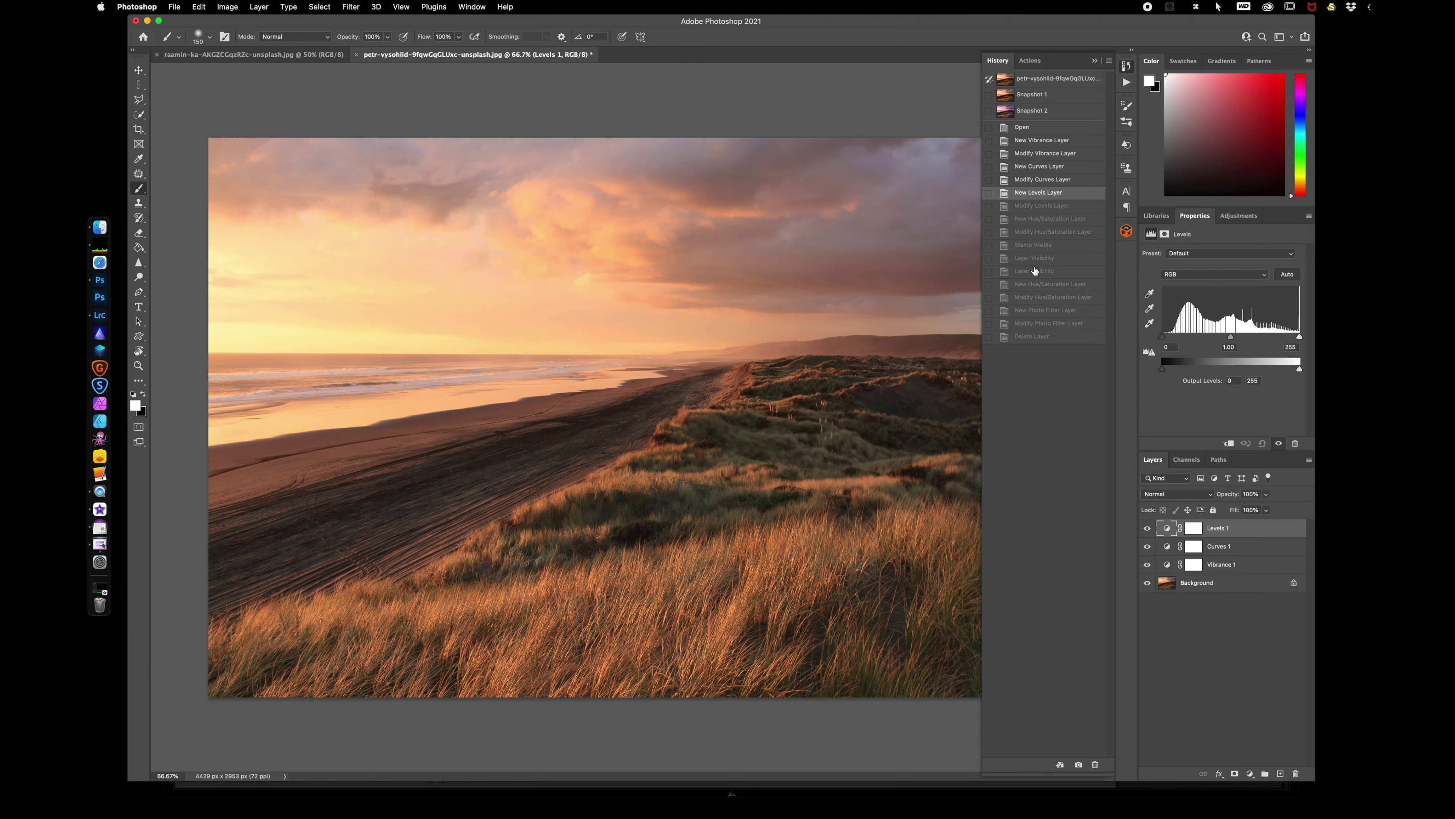
left_click(1034, 311)
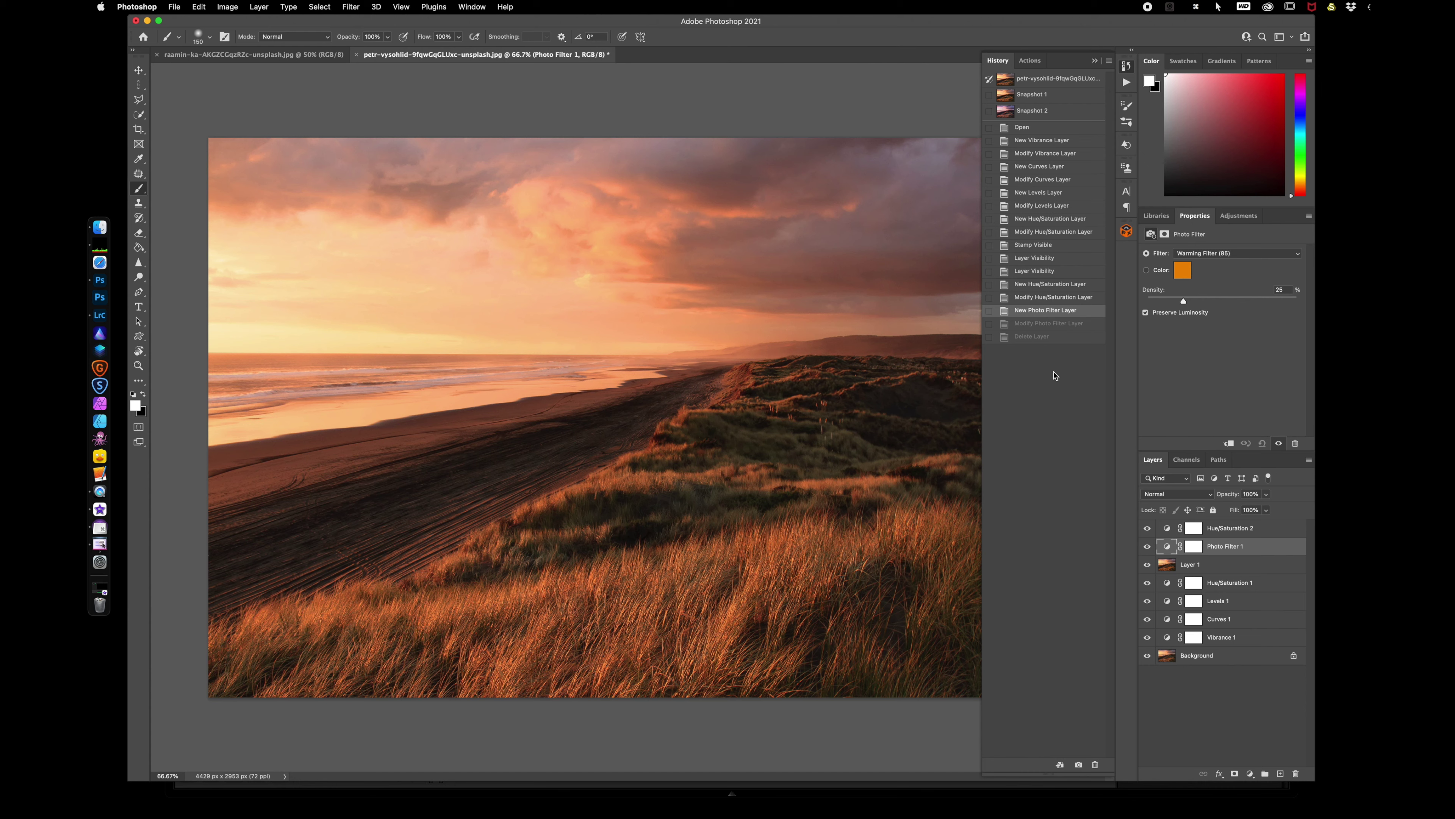
left_click(1095, 61)
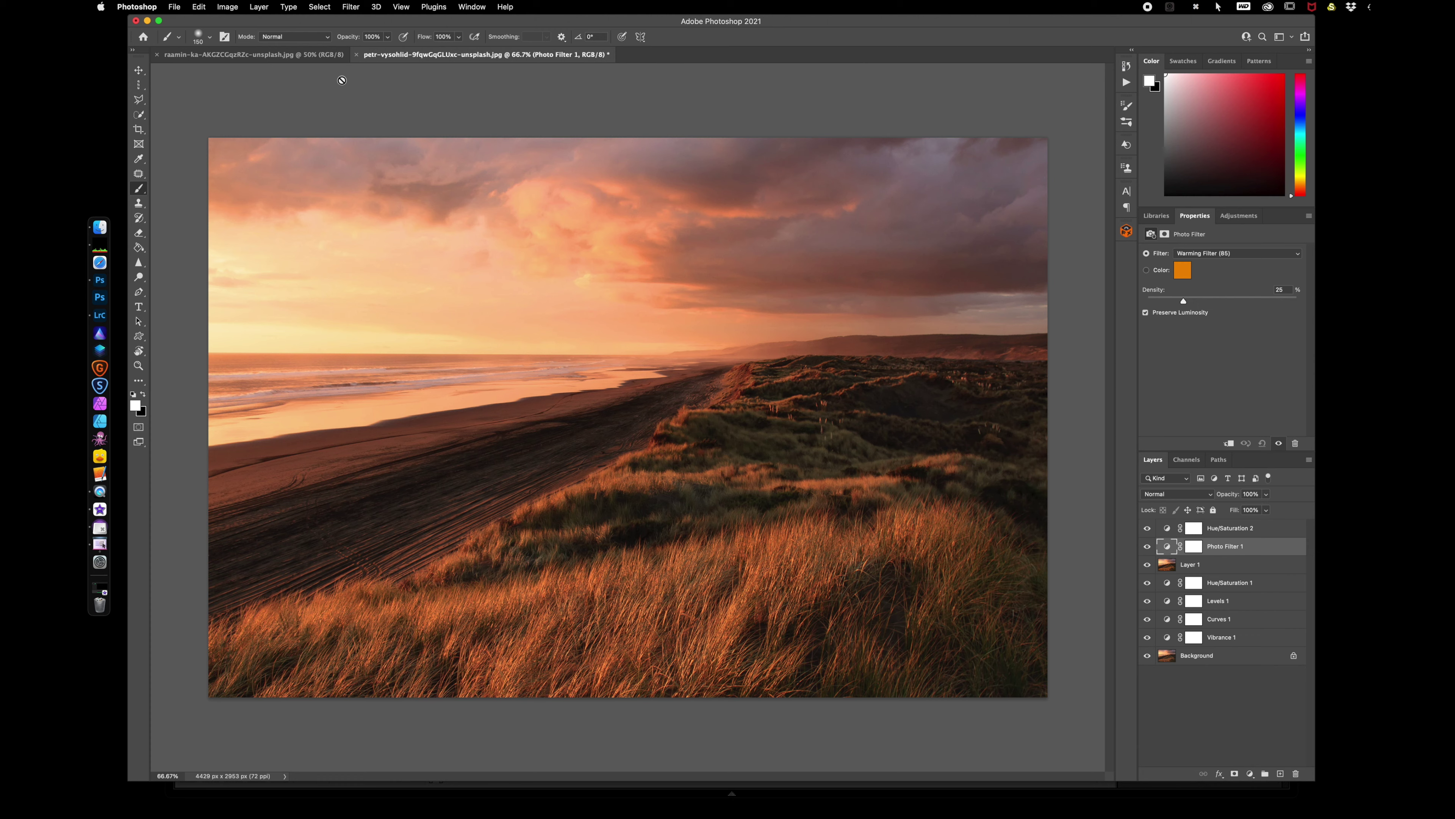
Step: Close the coastal sunset document without saving and reopen its original JPEG from the Downloads folder
left_click(356, 54)
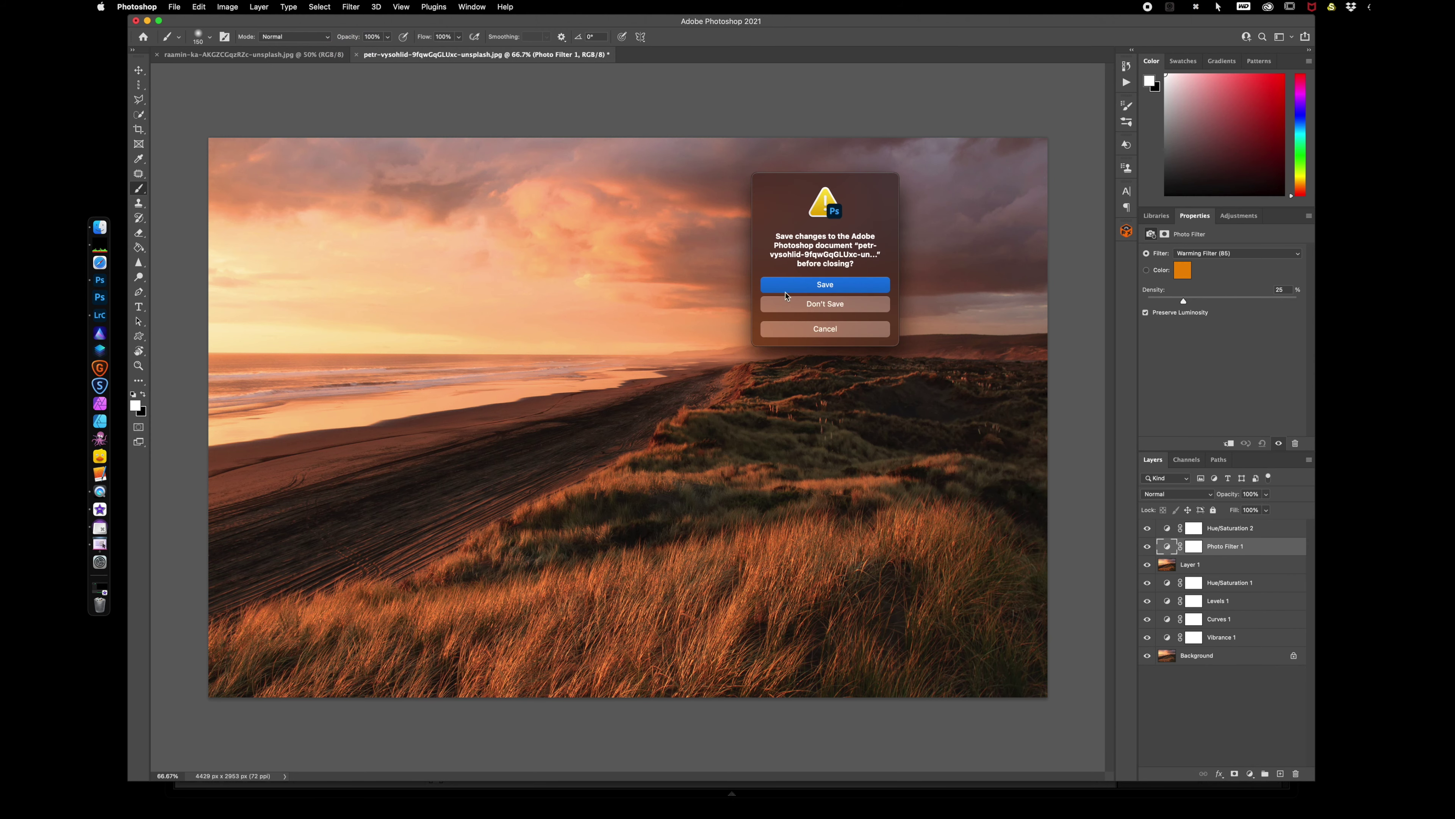
left_click(825, 304)
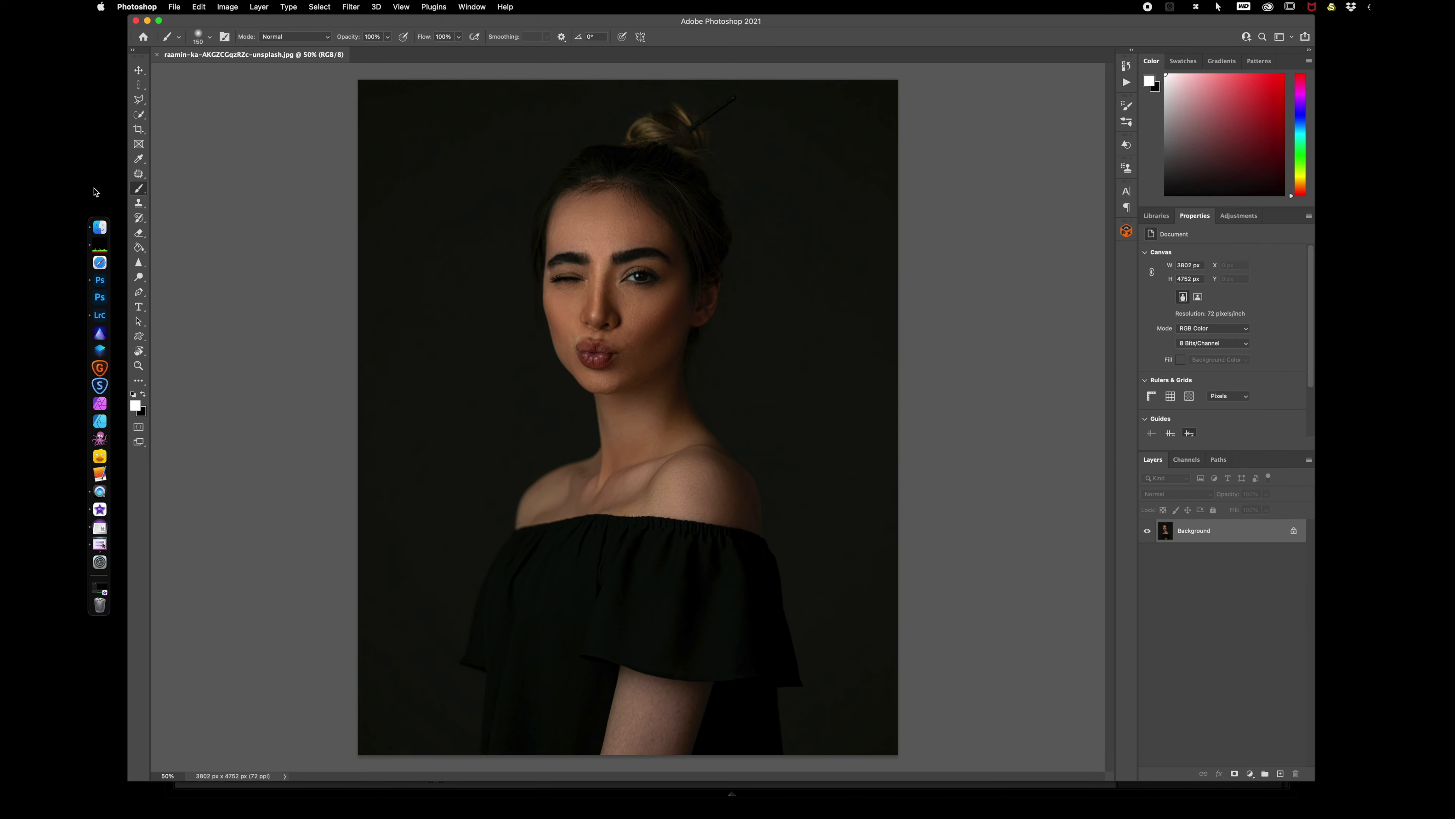
left_click(100, 228)
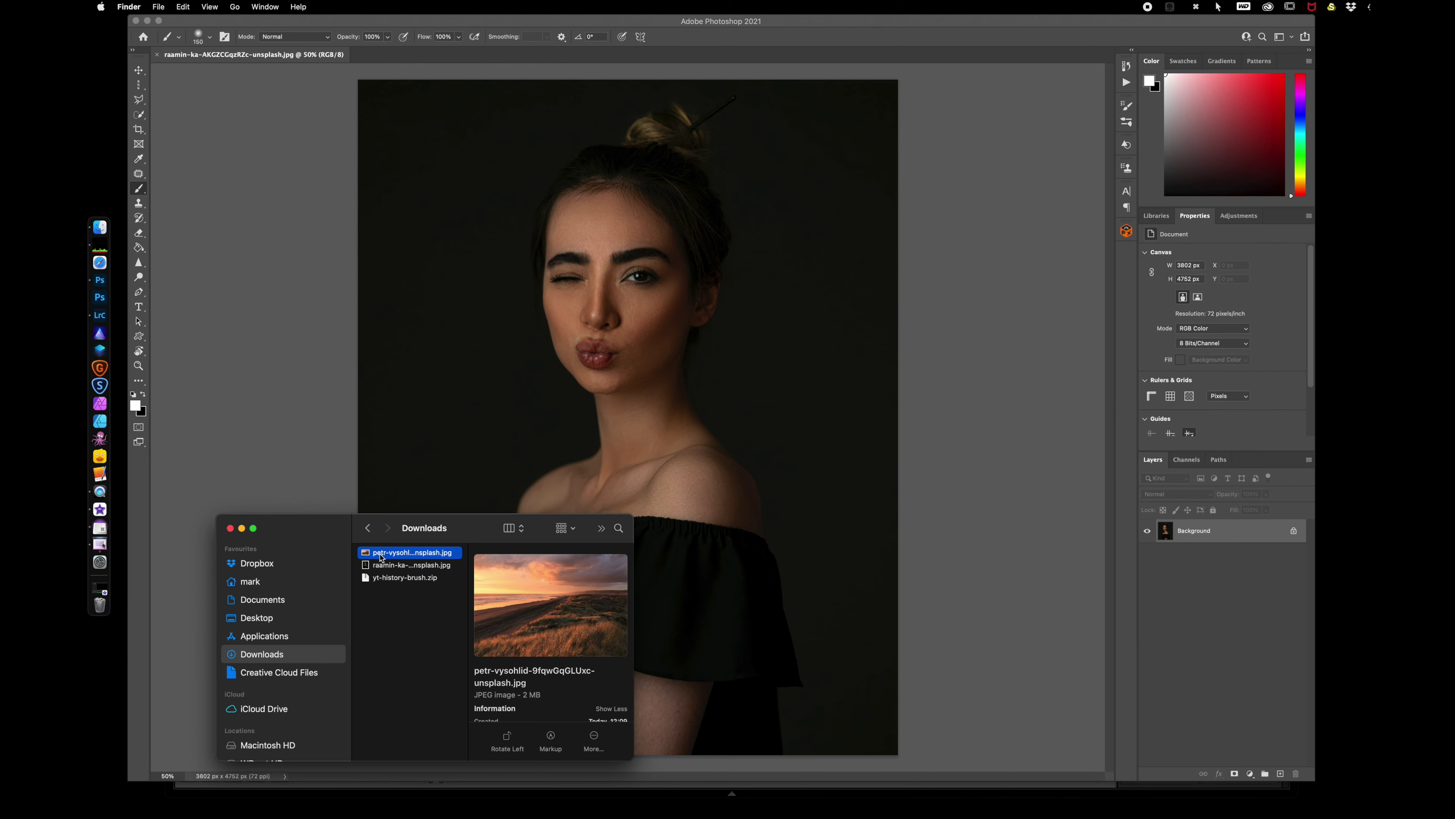
left_click_drag(376, 556, 394, 55)
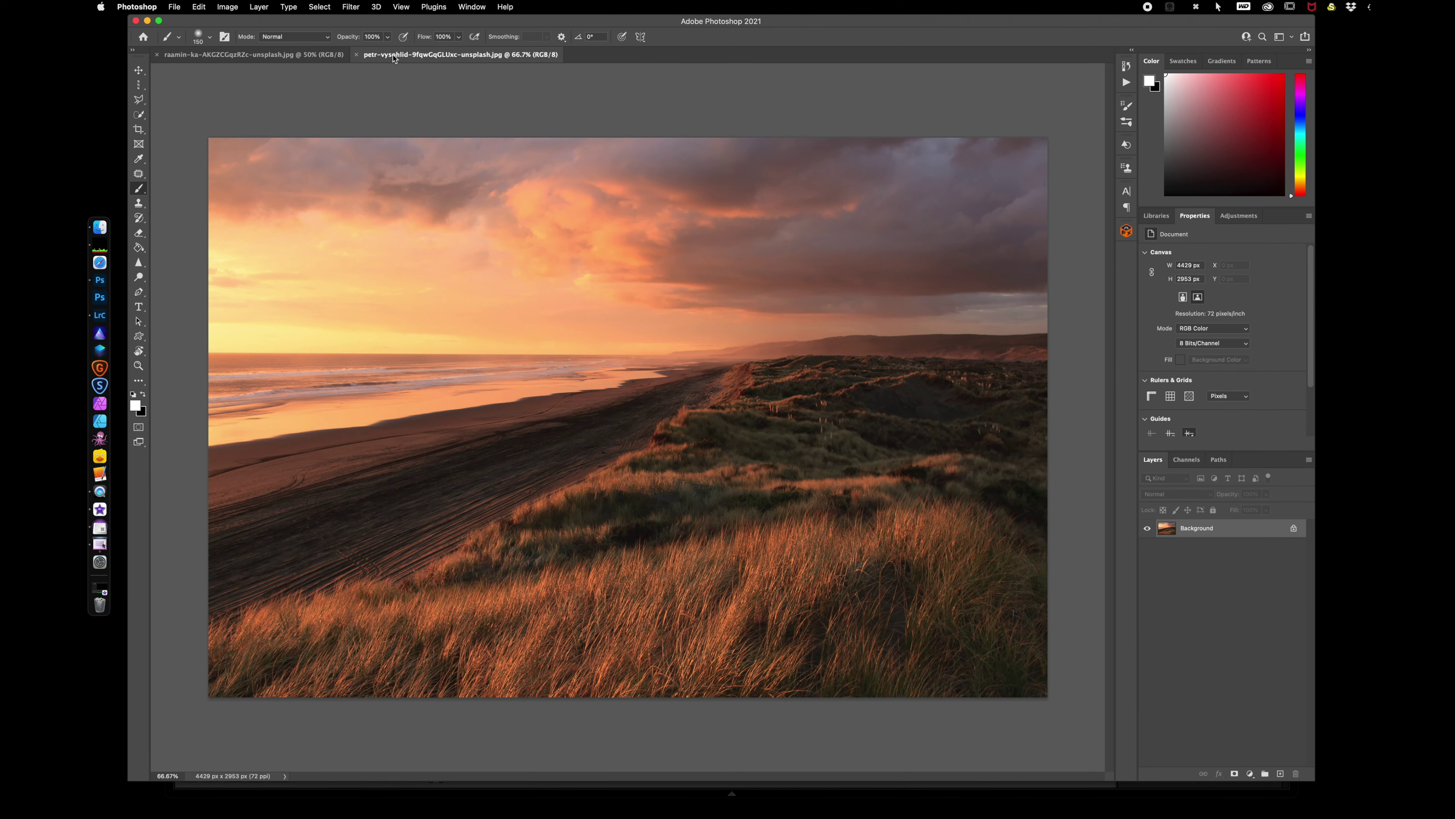
Step: Reset the colors to default, activate the Brush tool and set the foreground color to bright red
key("y")
key("d")
key("b")
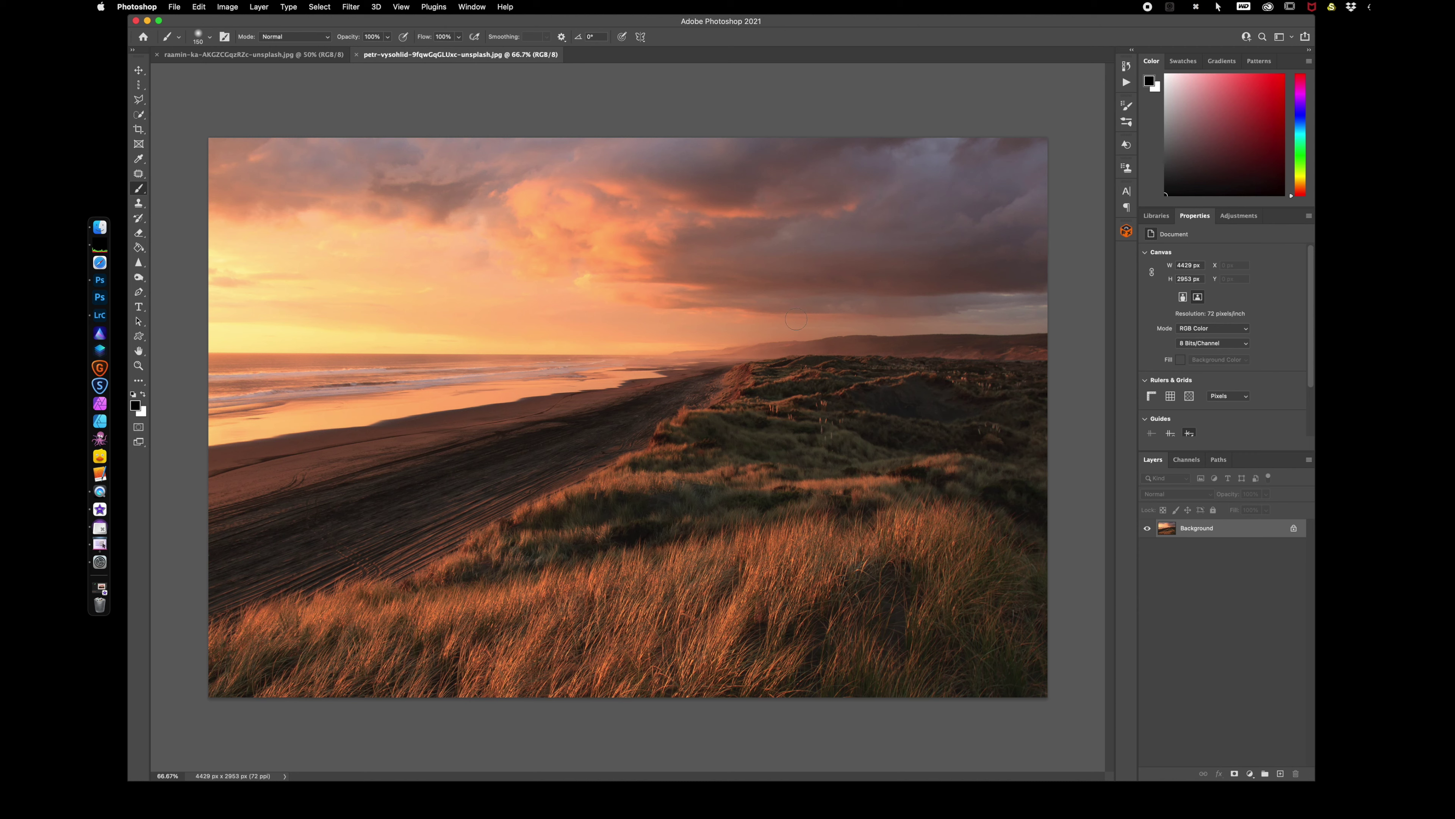
left_click(136, 405)
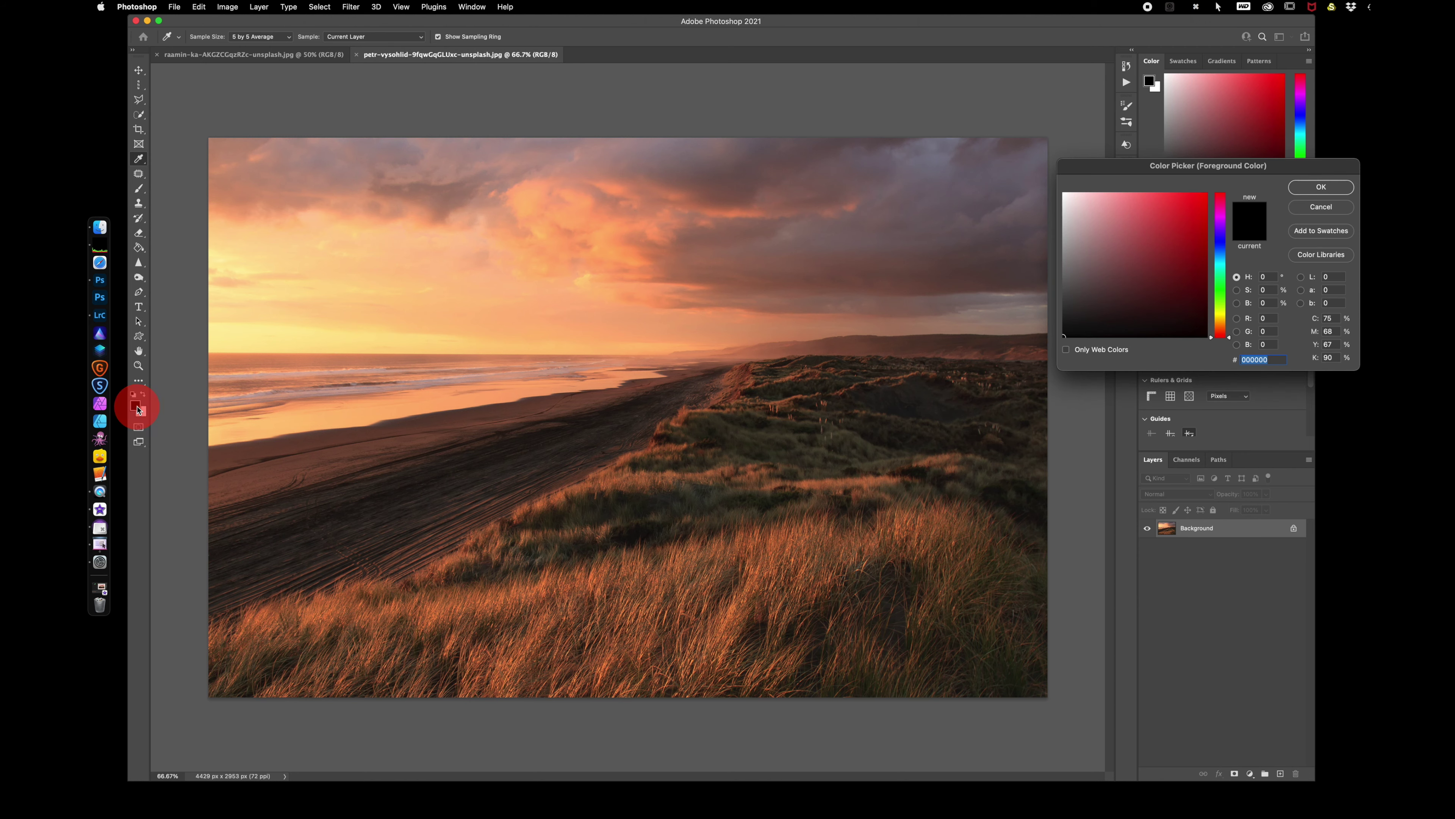
left_click(1205, 195)
left_click(1308, 191)
Step: Paint a red hash shape of two vertical and two horizontal brush strokes across the middle of the photo
left_click_drag(572, 289, 581, 462)
left_click_drag(651, 293, 661, 490)
left_click(513, 361)
left_click_drag(514, 360, 688, 373)
left_click_drag(549, 409, 780, 422)
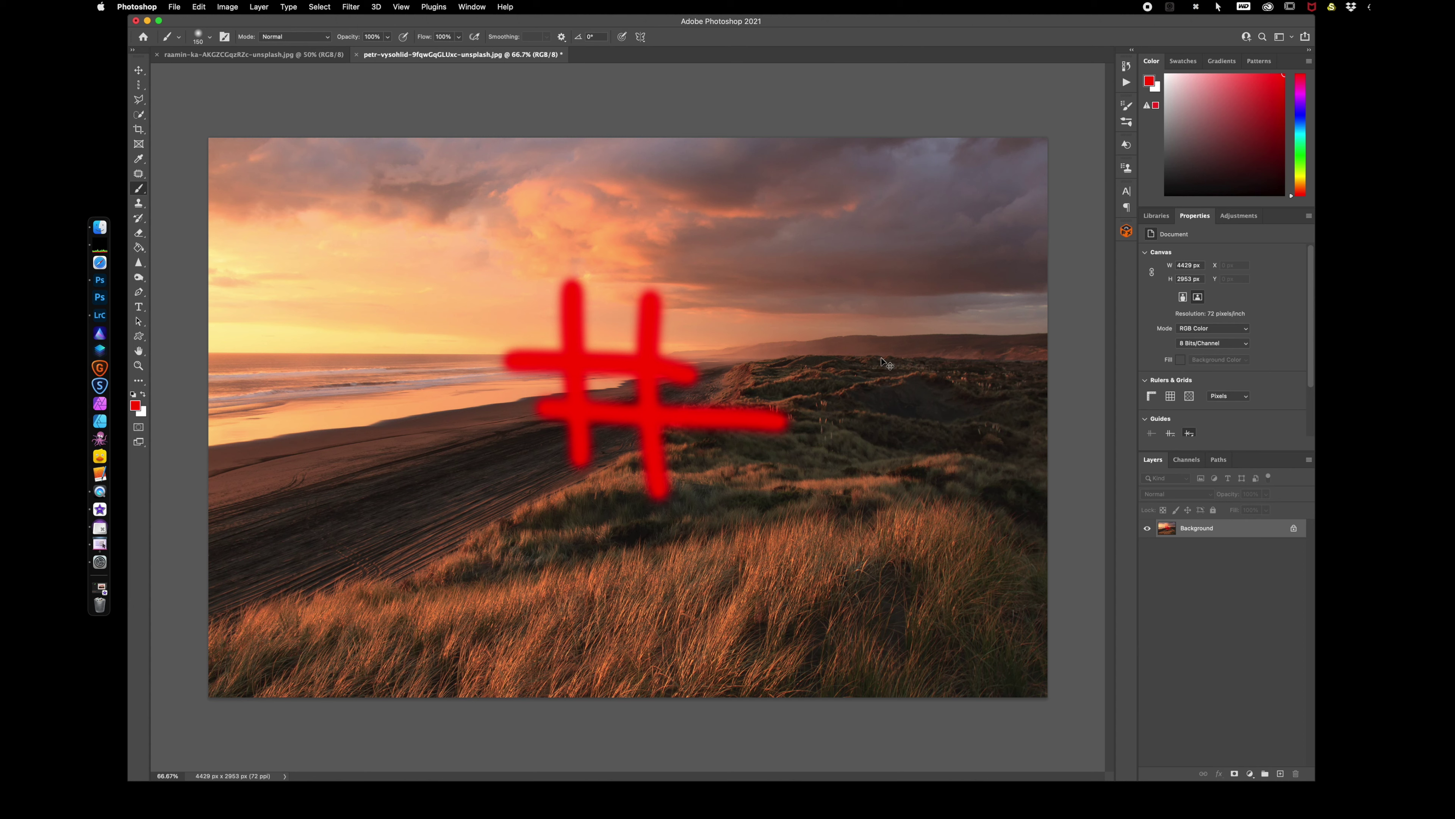
Step: Undo the four red brush strokes on the Background layer
key("super+z")
key("super+z")
key("super+z")
key("super+z")
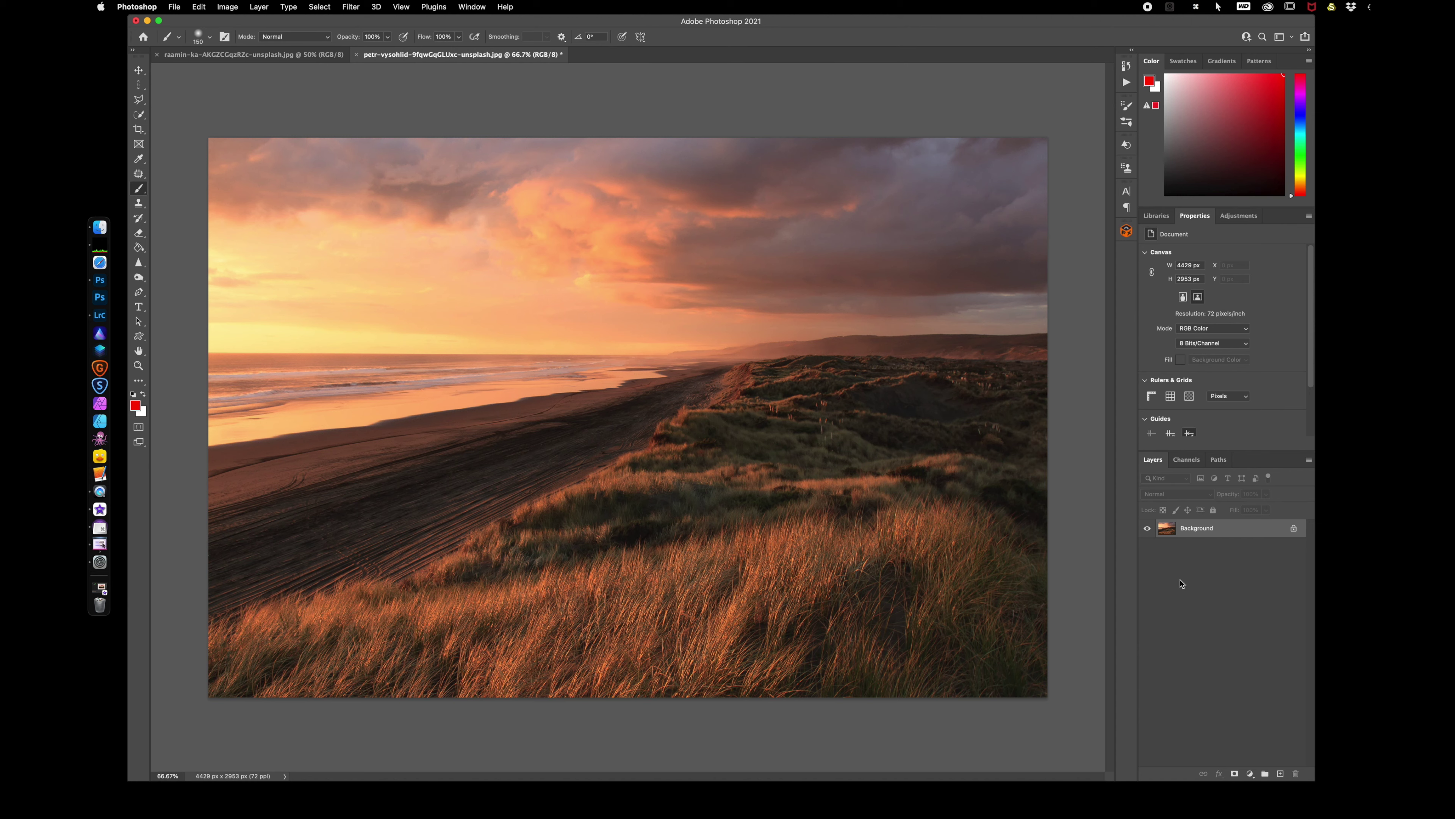
Step: Duplicate the Background layer and rename the copy "colour exploits"
key("super+j")
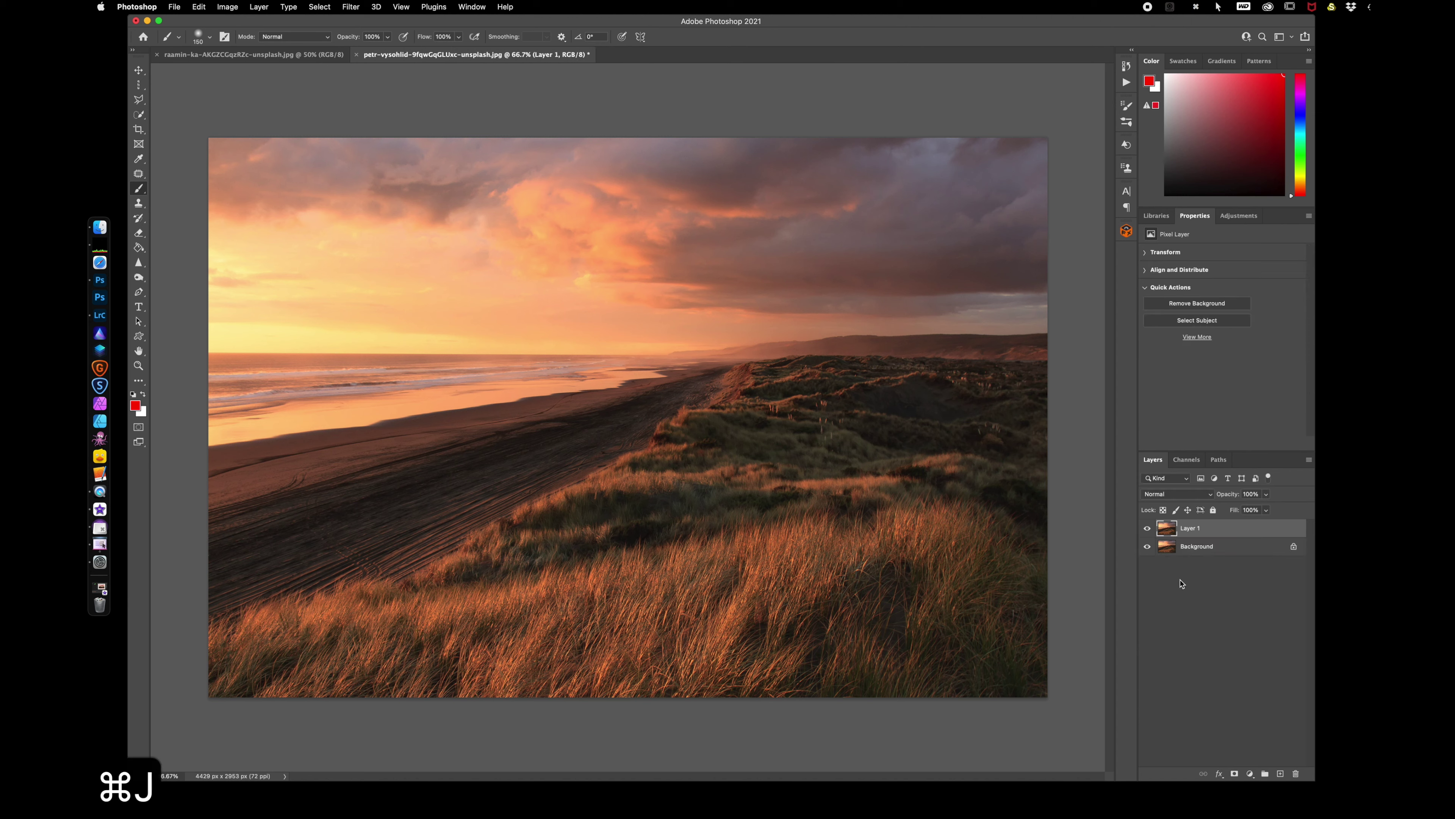
double_click(1189, 528)
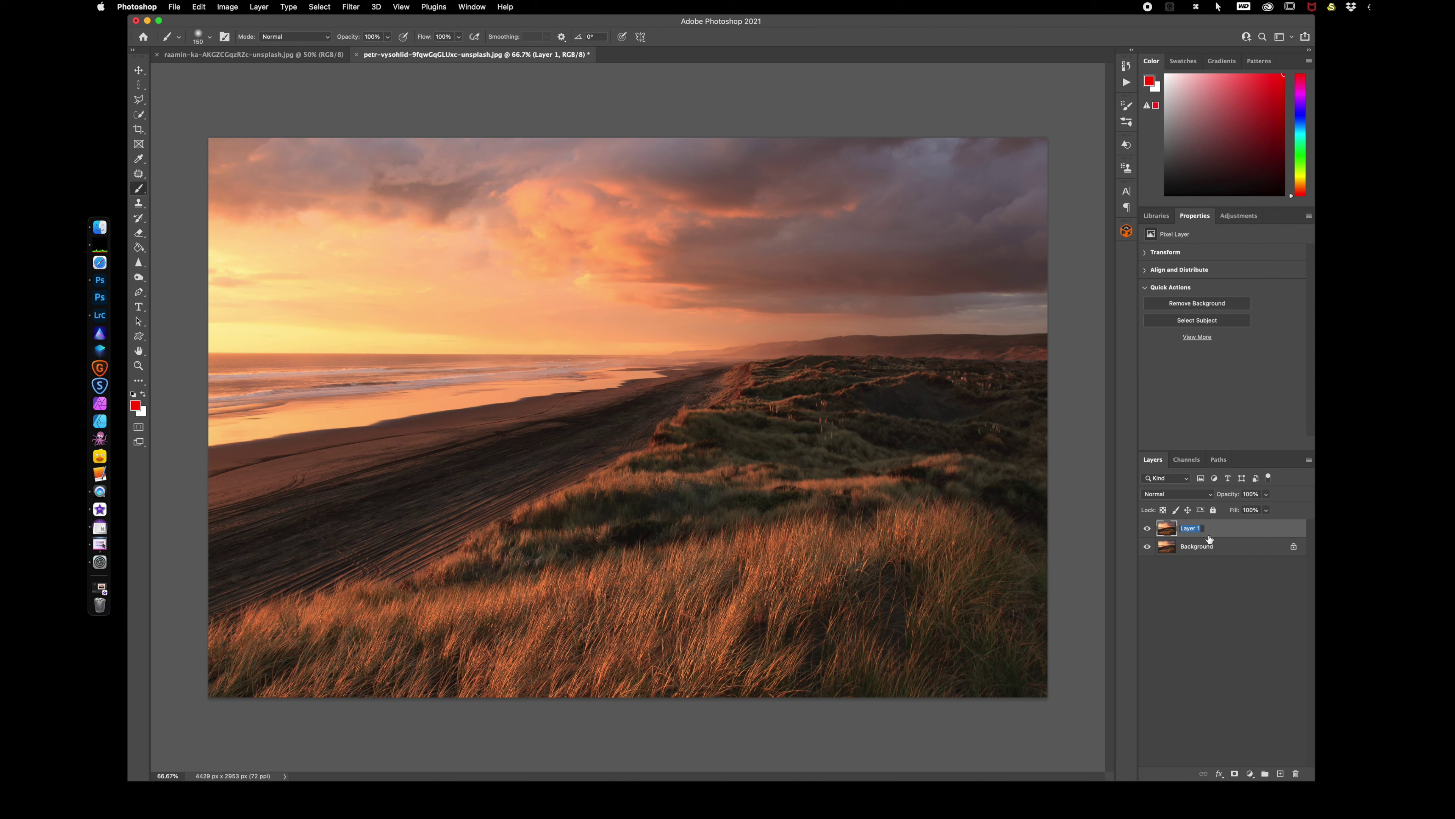
type("colour ex")
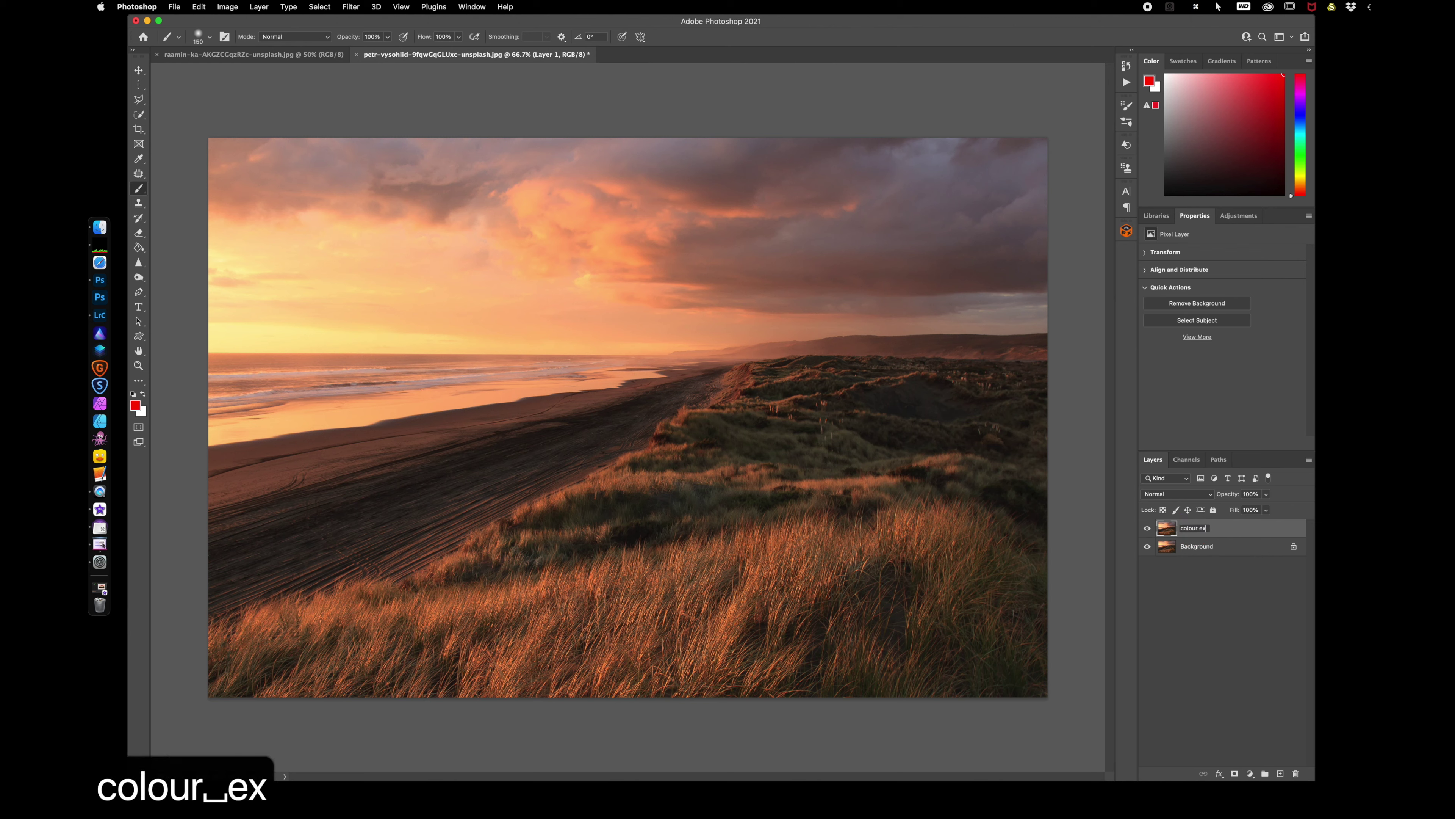
type("ploits")
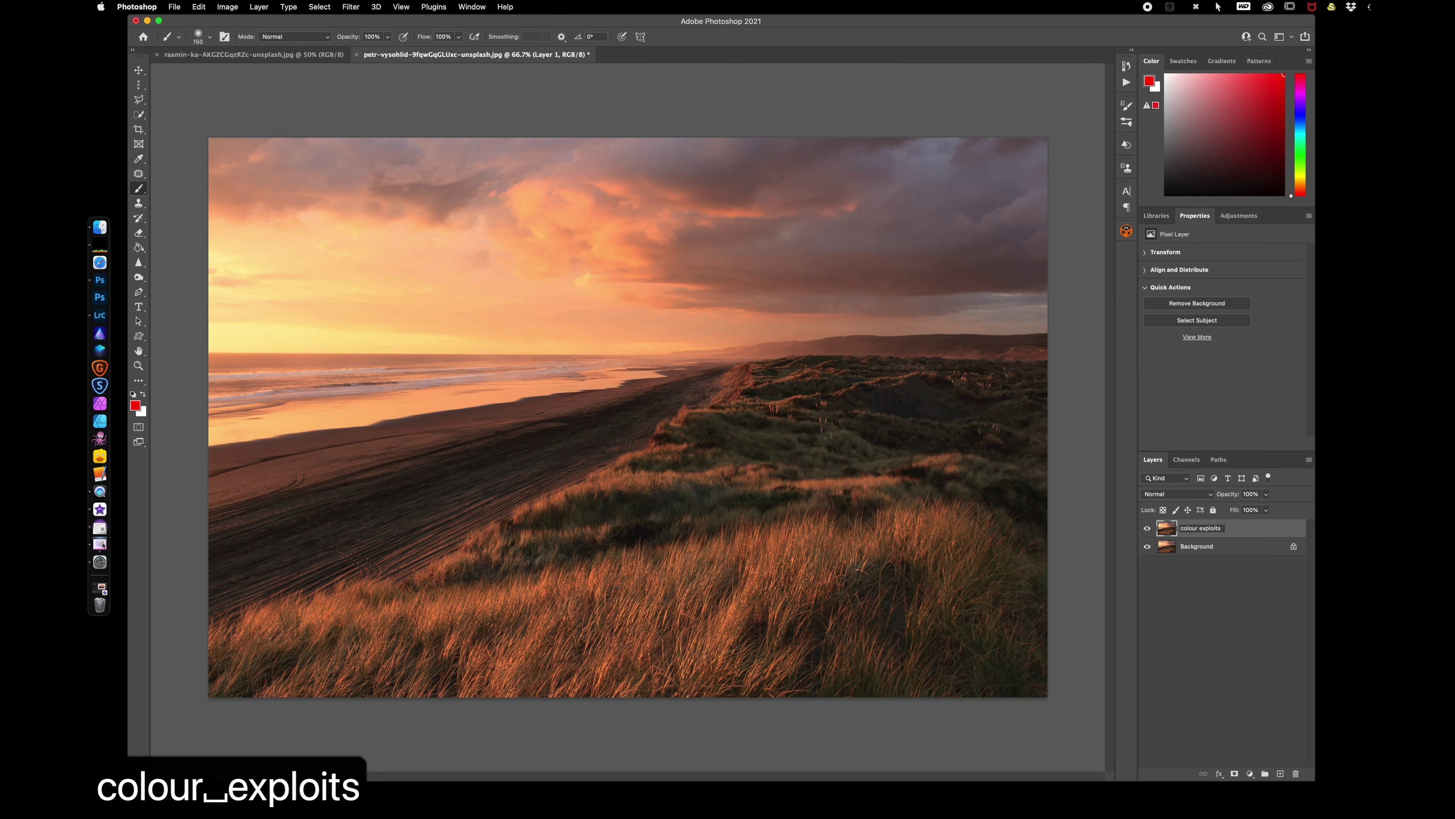
key("Return")
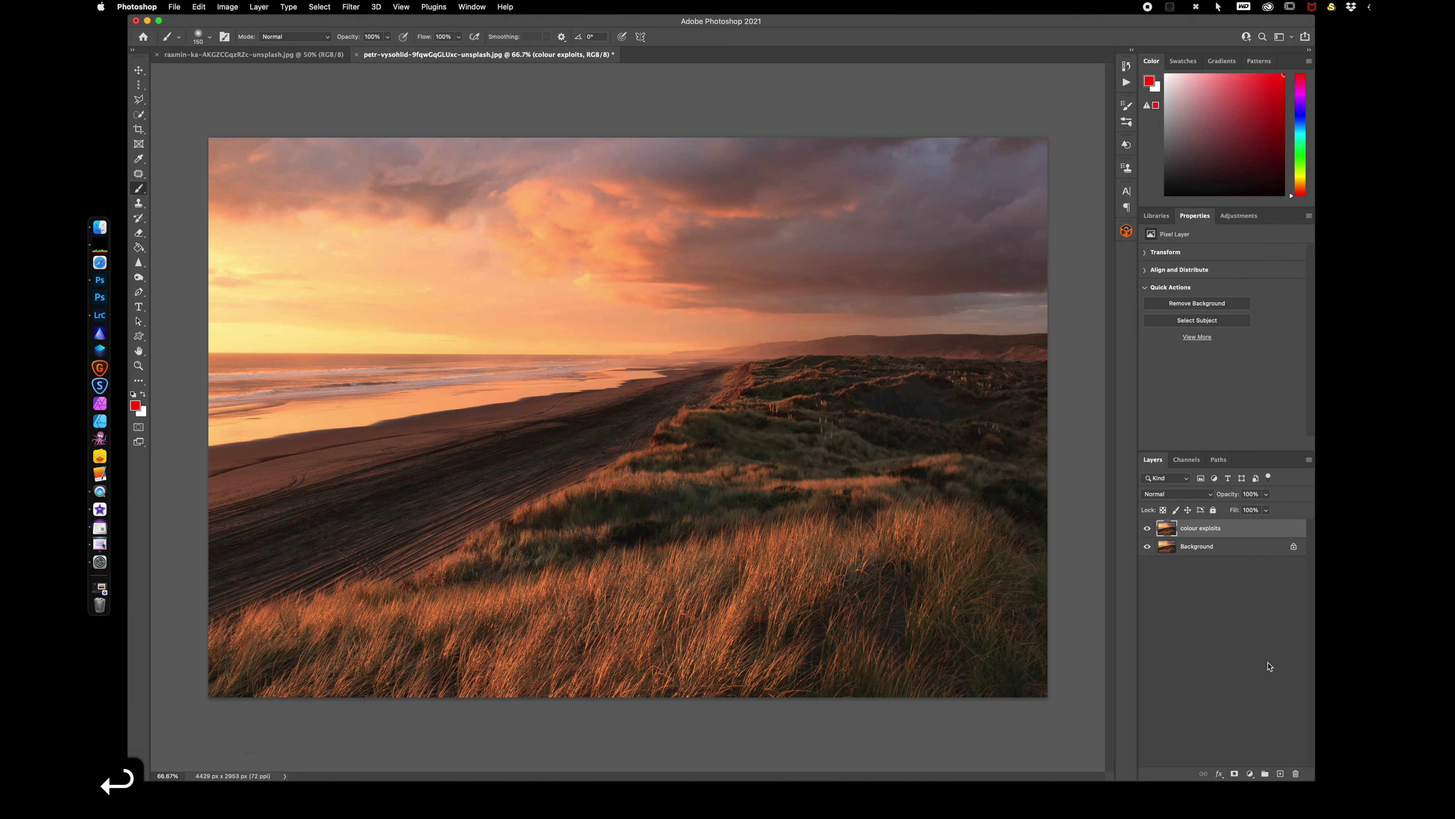
Step: Add a Color Lookup adjustment layer above "colour exploits" using the 3DLUT file TealOrangePlusContrast.3DL
left_click(1251, 774)
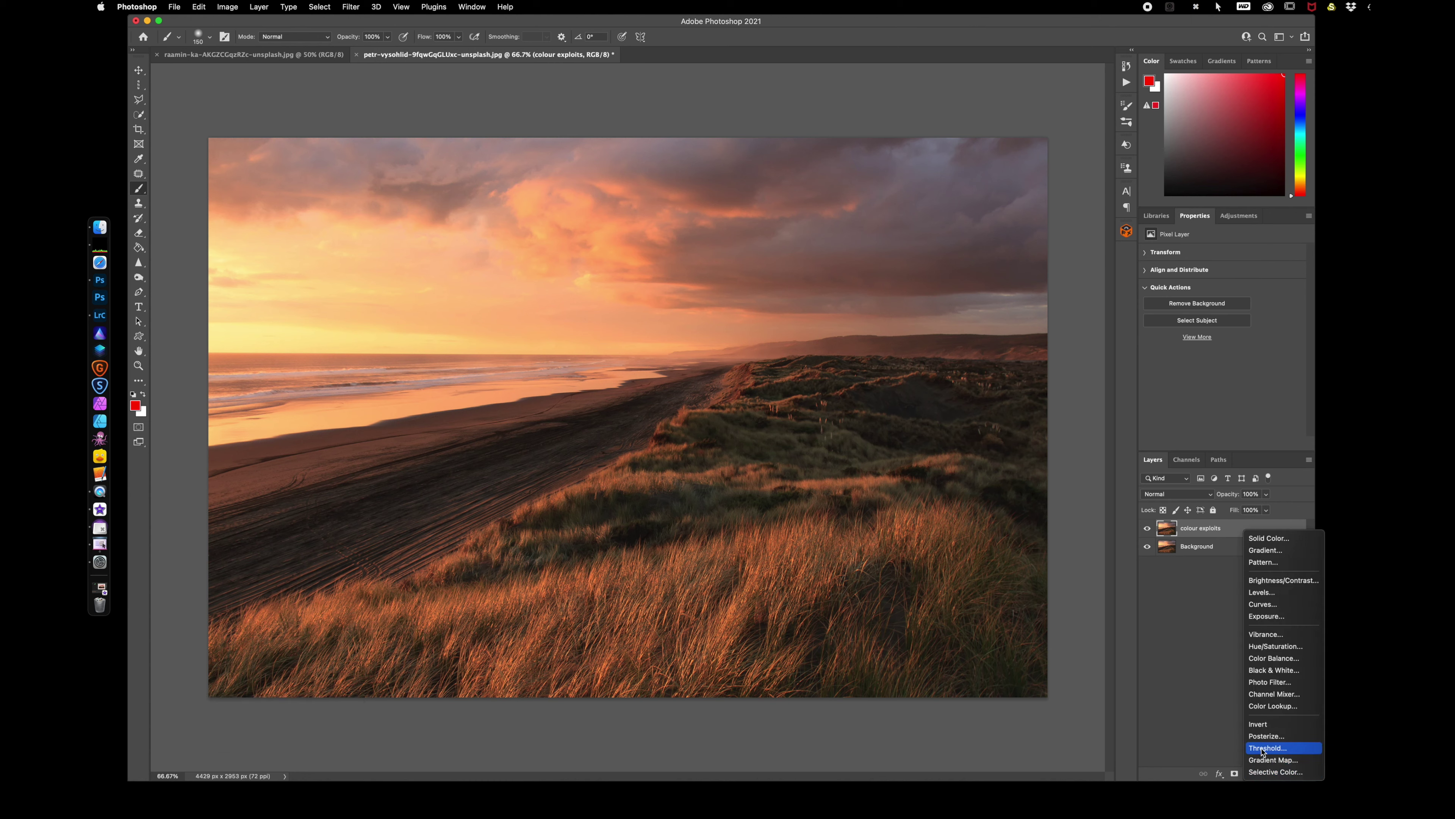
left_click(1271, 707)
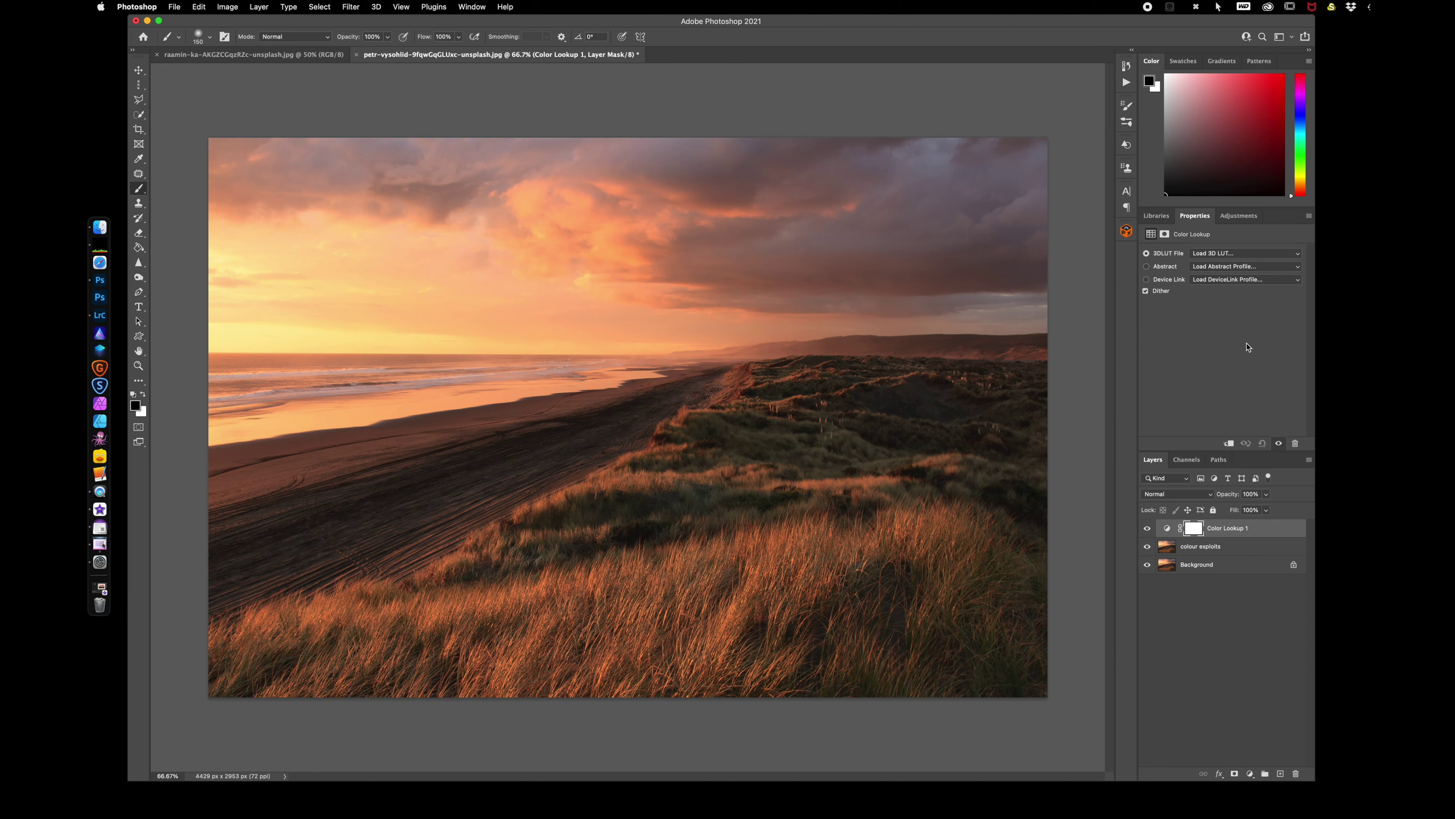
left_click(1242, 254)
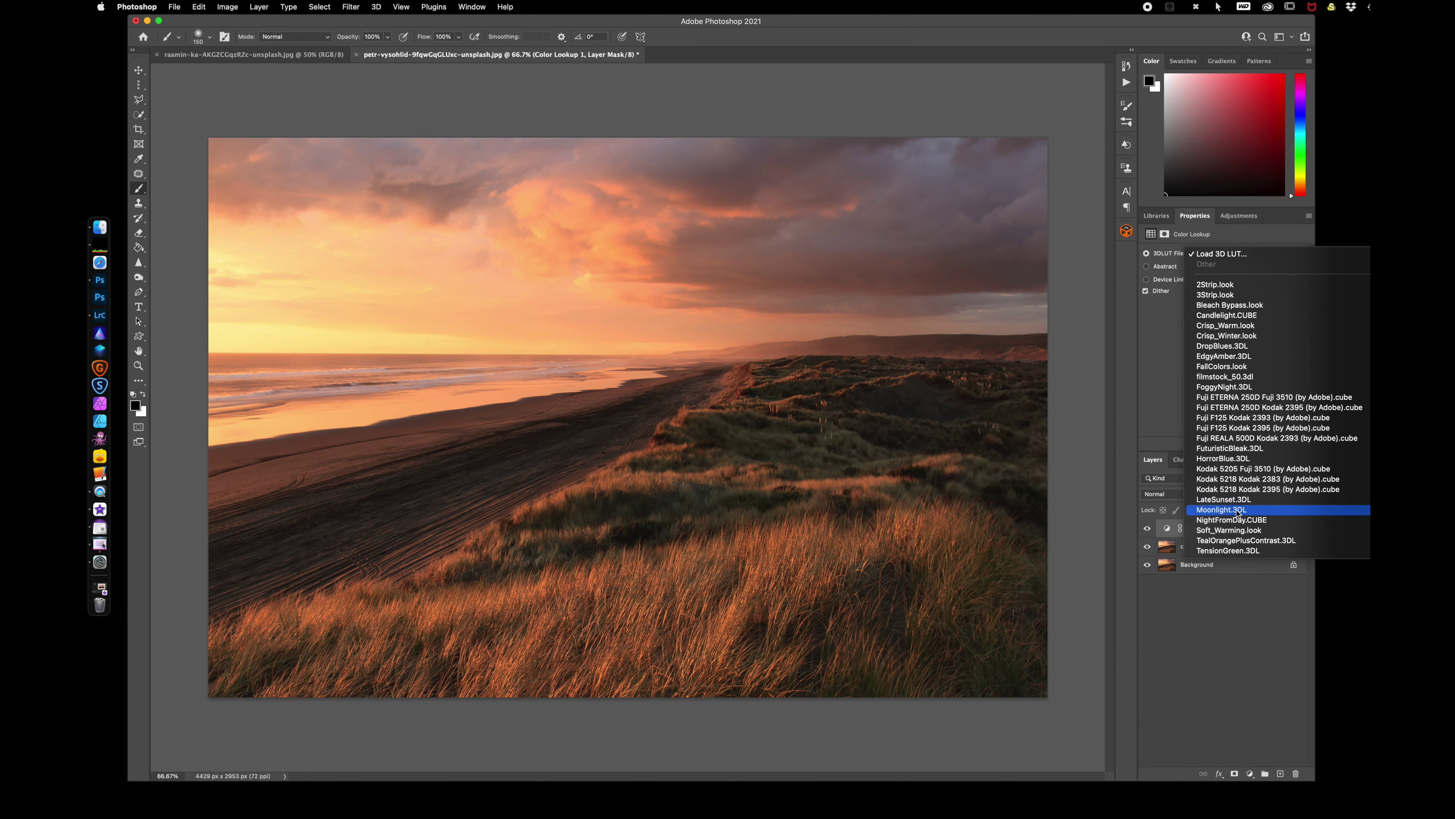
left_click(1237, 541)
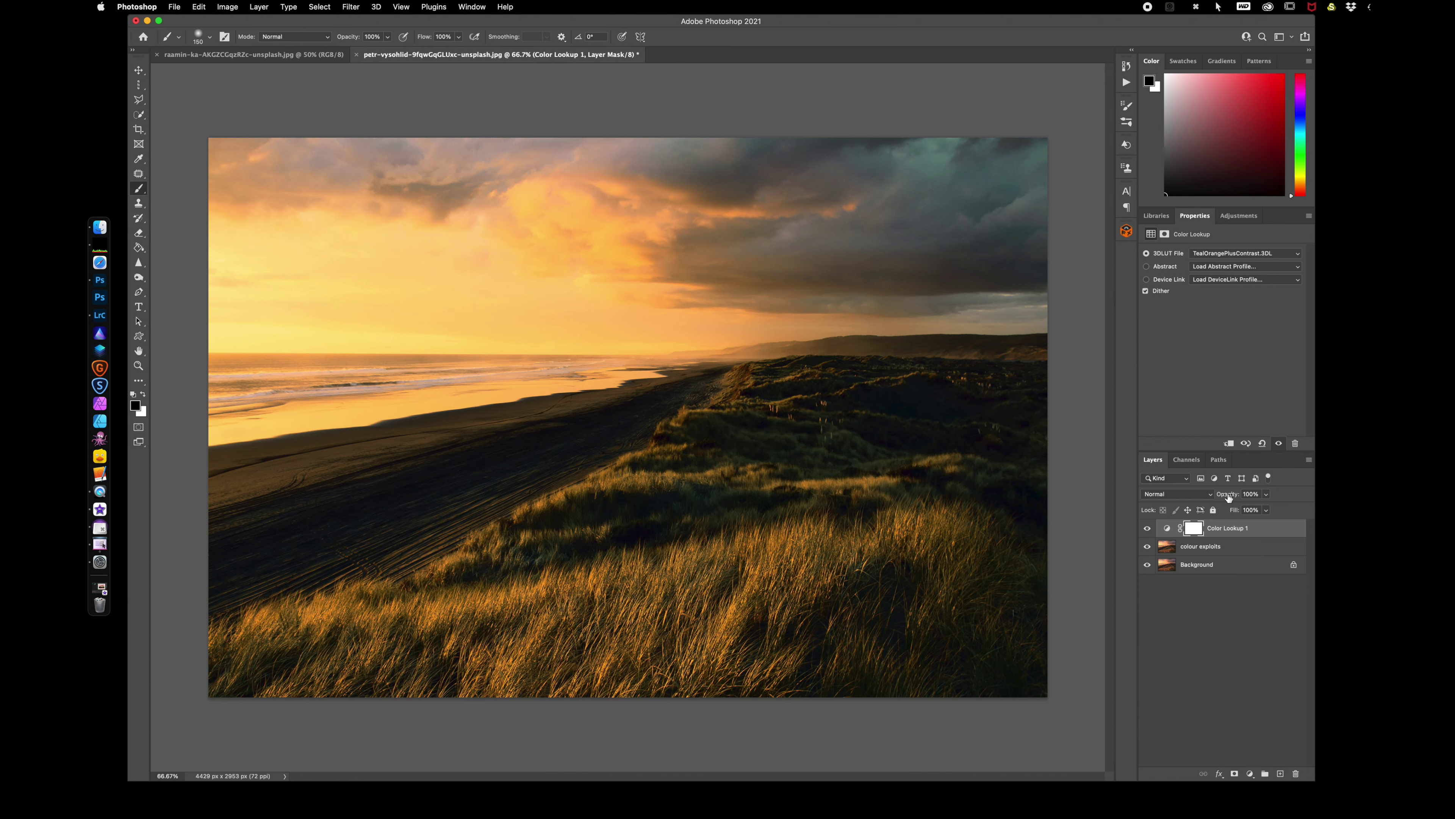
Step: Lower the opacity of the Color Lookup layer and select the "colour exploits" layer
left_click_drag(1230, 497, 1228, 498)
key("super+2")
left_click(1201, 547)
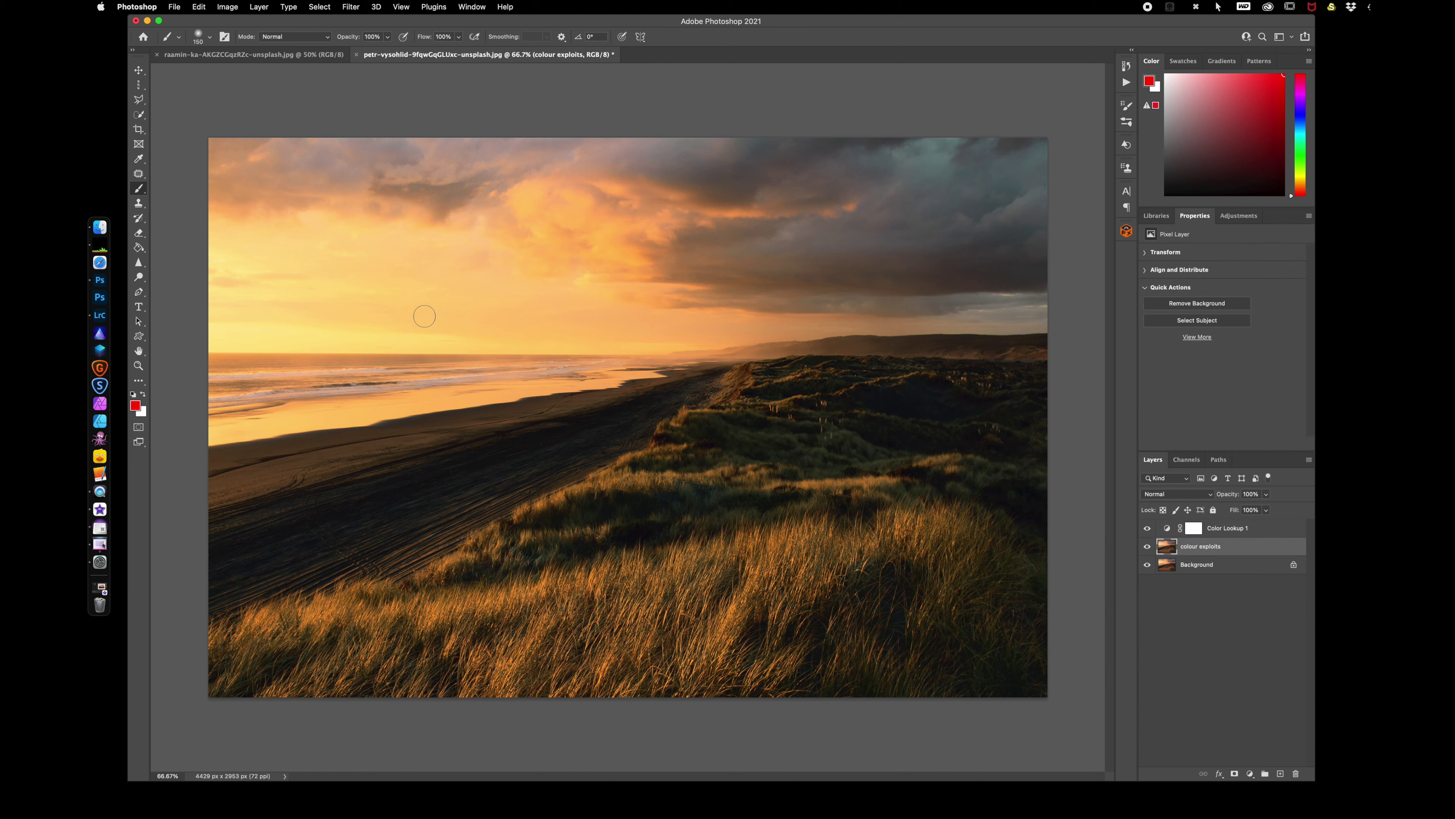
Step: Lighten the foreground grass with the Dodge tool, set to Midtones at 50% exposure
left_click(138, 277)
left_click(140, 279)
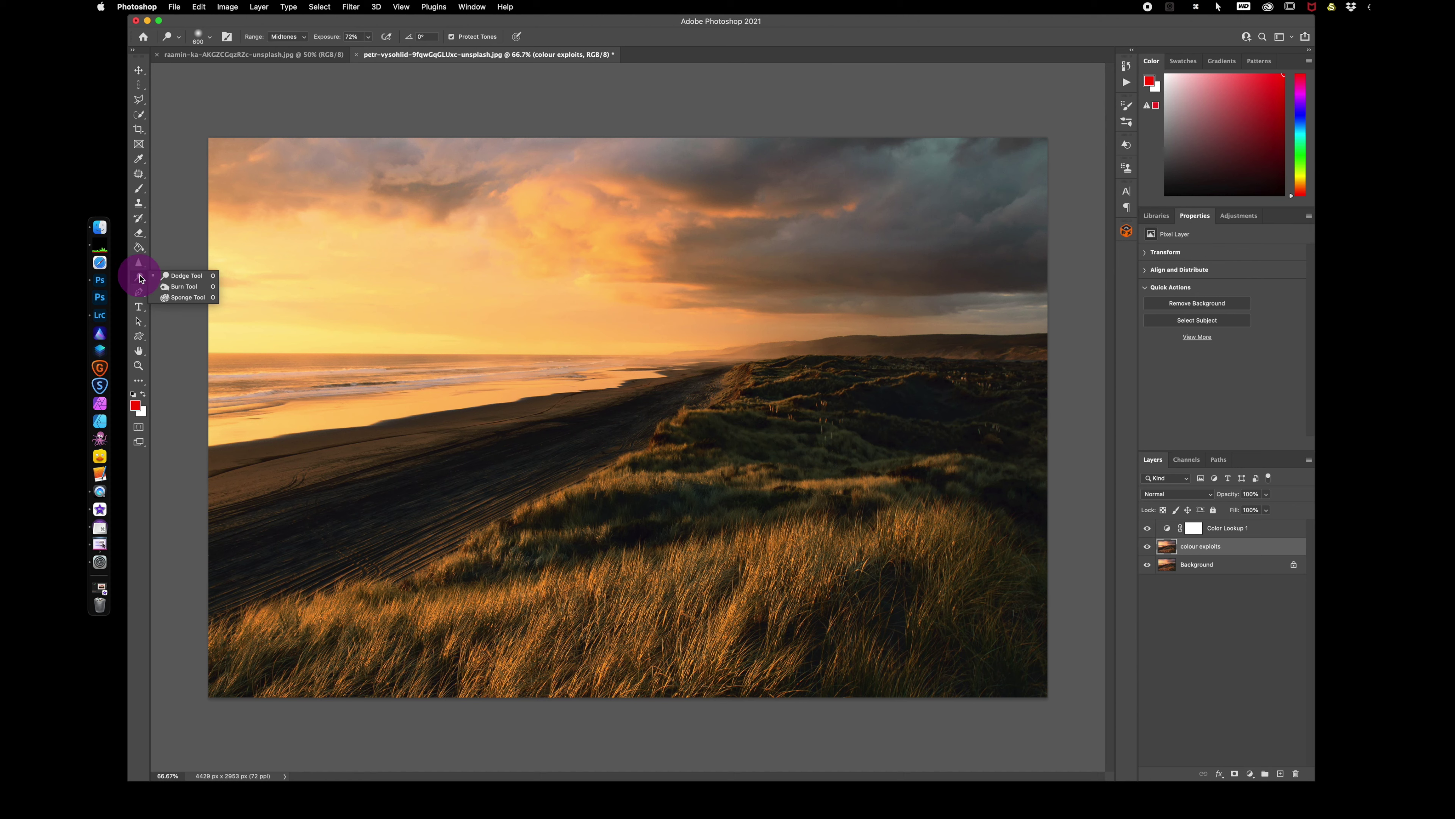
left_click(187, 277)
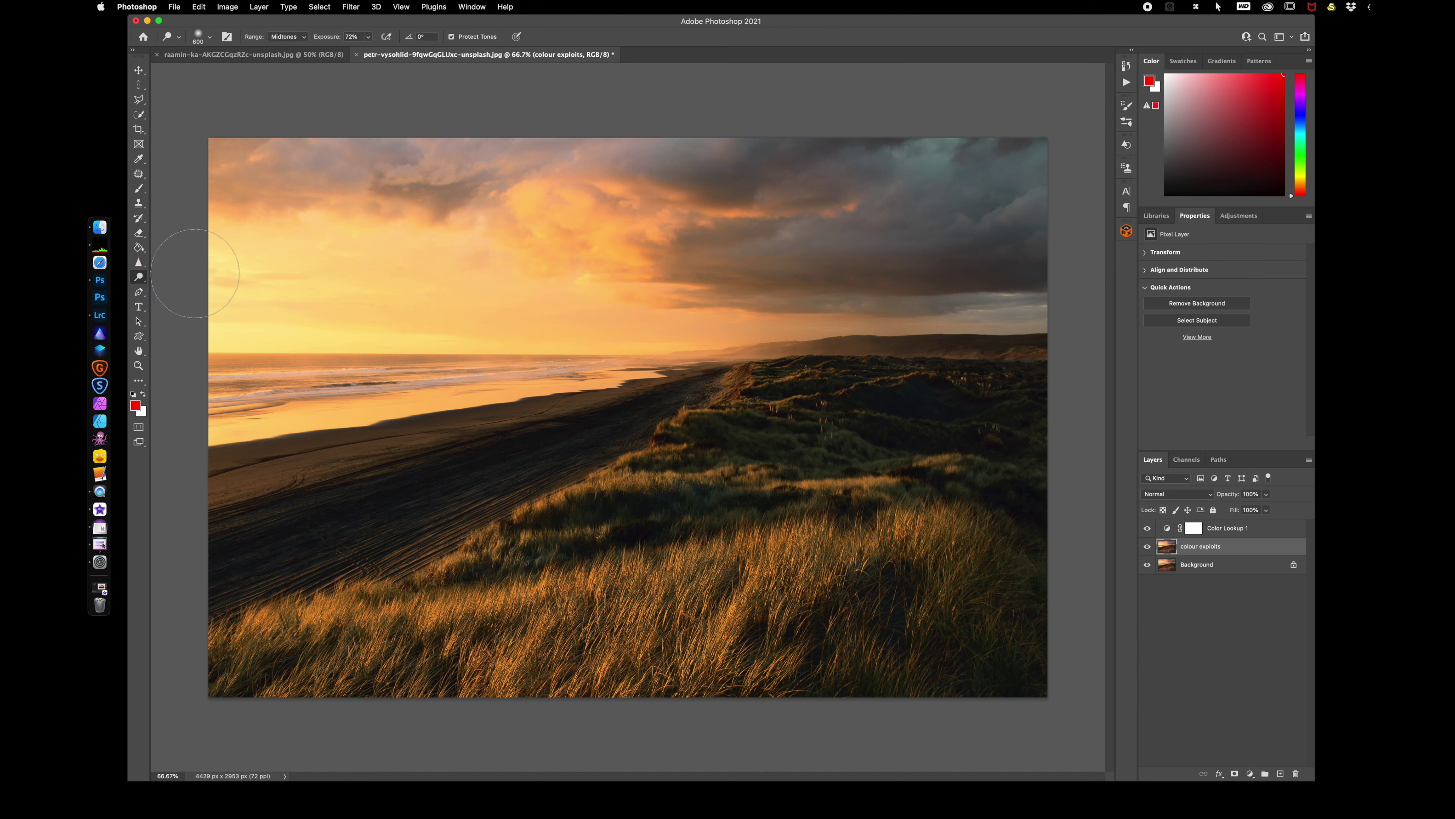
left_click_drag(330, 36, 318, 37)
mouse_move(458, 621)
left_mouse_down()
mouse_move(795, 541)
mouse_move(920, 544)
mouse_move(954, 576)
left_mouse_up()
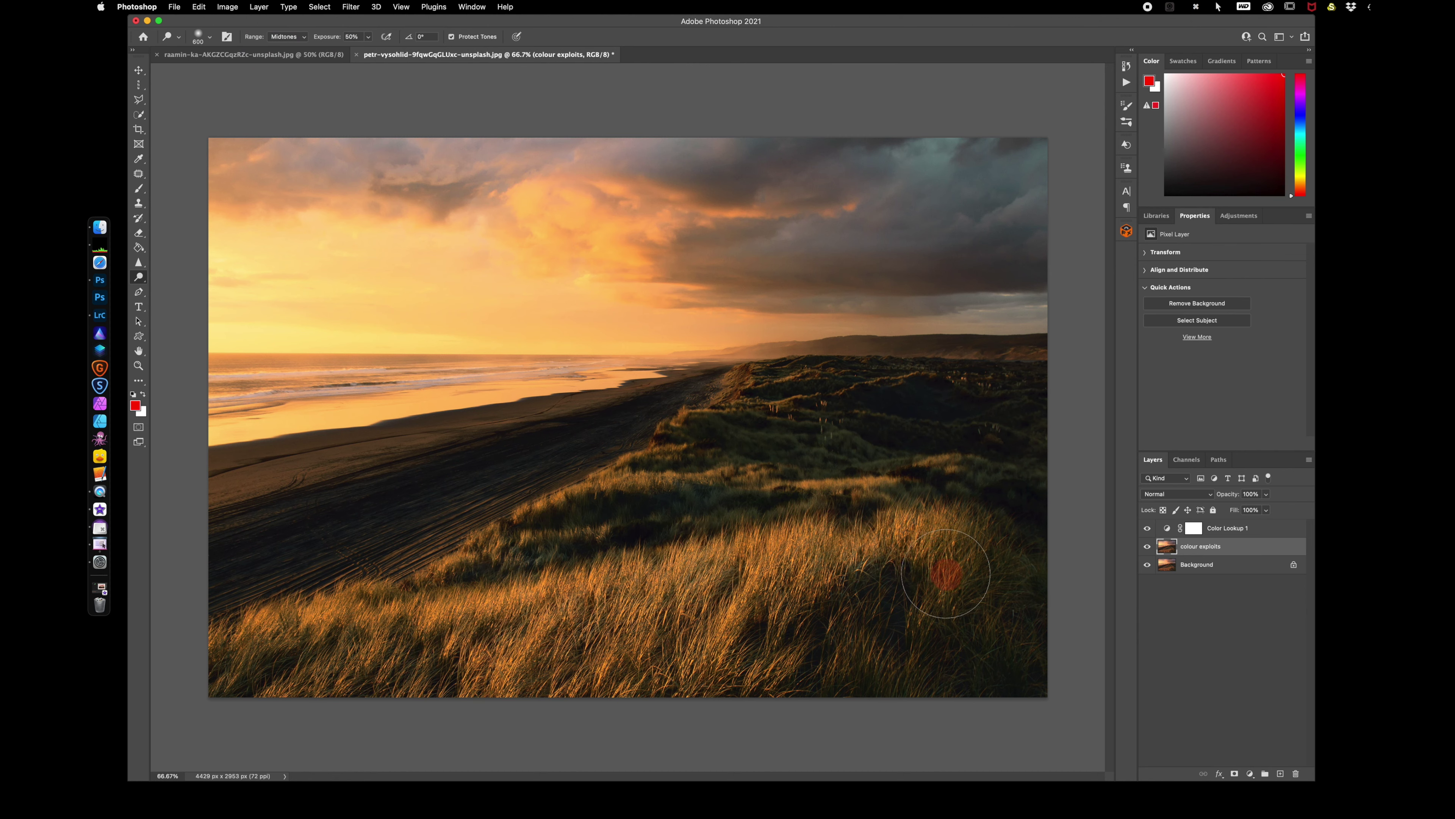
Step: Reduce the Dodge brush to 300 px and lighten the foreground grass and the sunlit ridges of the dunes
key("bracketleft")
key("bracketleft")
key("bracketleft")
mouse_move(287, 633)
left_mouse_down()
mouse_move(600, 604)
mouse_move(660, 584)
mouse_move(681, 617)
mouse_move(775, 576)
left_mouse_up()
mouse_move(581, 499)
left_mouse_down()
mouse_move(646, 468)
mouse_move(727, 491)
mouse_move(823, 475)
left_mouse_up()
left_click_drag(631, 456, 745, 382)
left_click_drag(853, 476, 975, 465)
mouse_move(711, 462)
left_mouse_down()
mouse_move(741, 465)
mouse_move(721, 428)
mouse_move(818, 455)
mouse_move(838, 446)
left_mouse_up()
left_click_drag(439, 574, 604, 531)
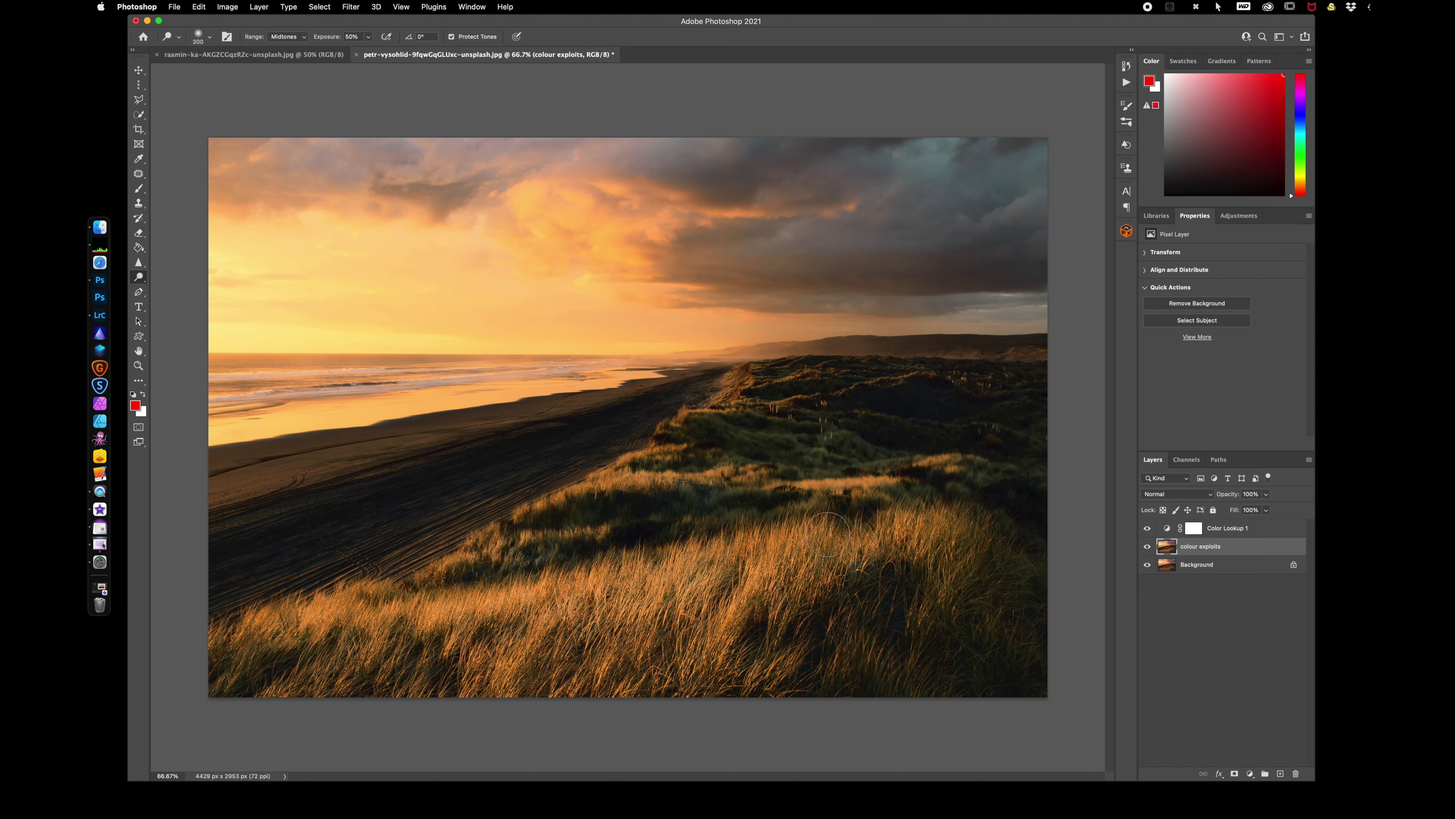
mouse_move(829, 534)
left_mouse_down()
mouse_move(902, 565)
mouse_move(816, 577)
mouse_move(853, 541)
mouse_move(821, 548)
left_mouse_up()
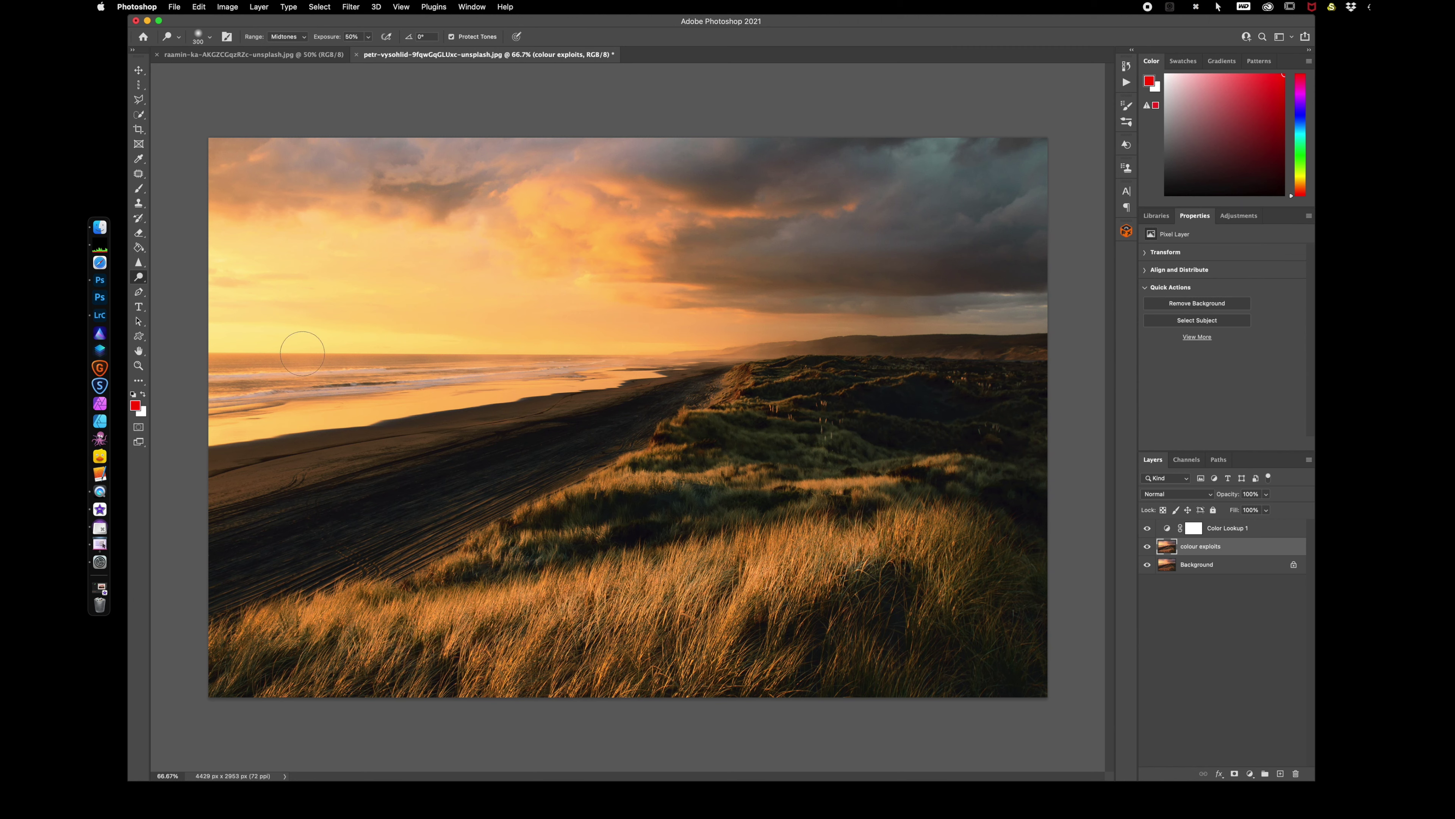
Step: Darken the black sand and the shaded dune areas with the Burn tool on Midtones at 50% exposure
left_click(138, 277)
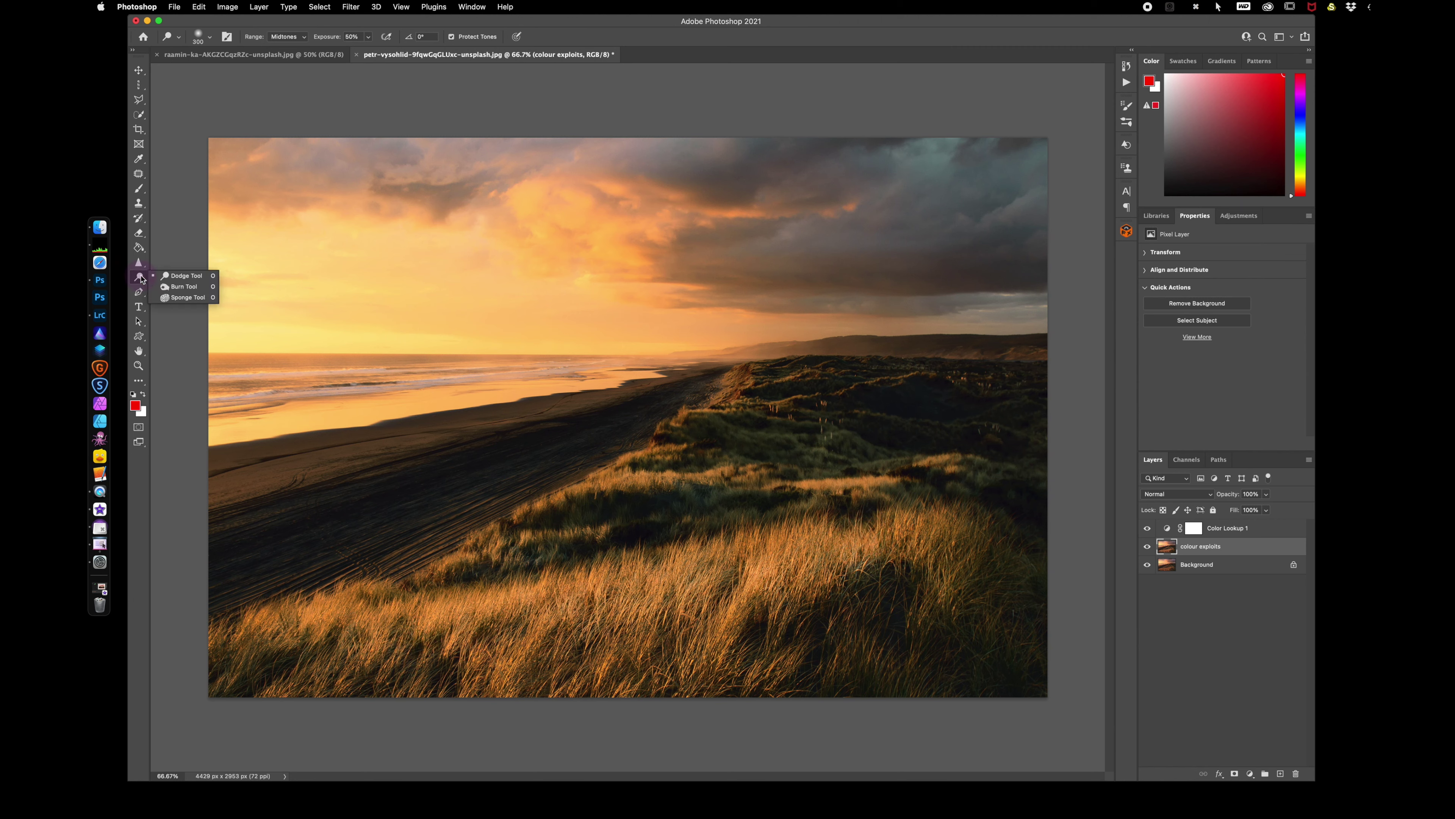
left_click(184, 286)
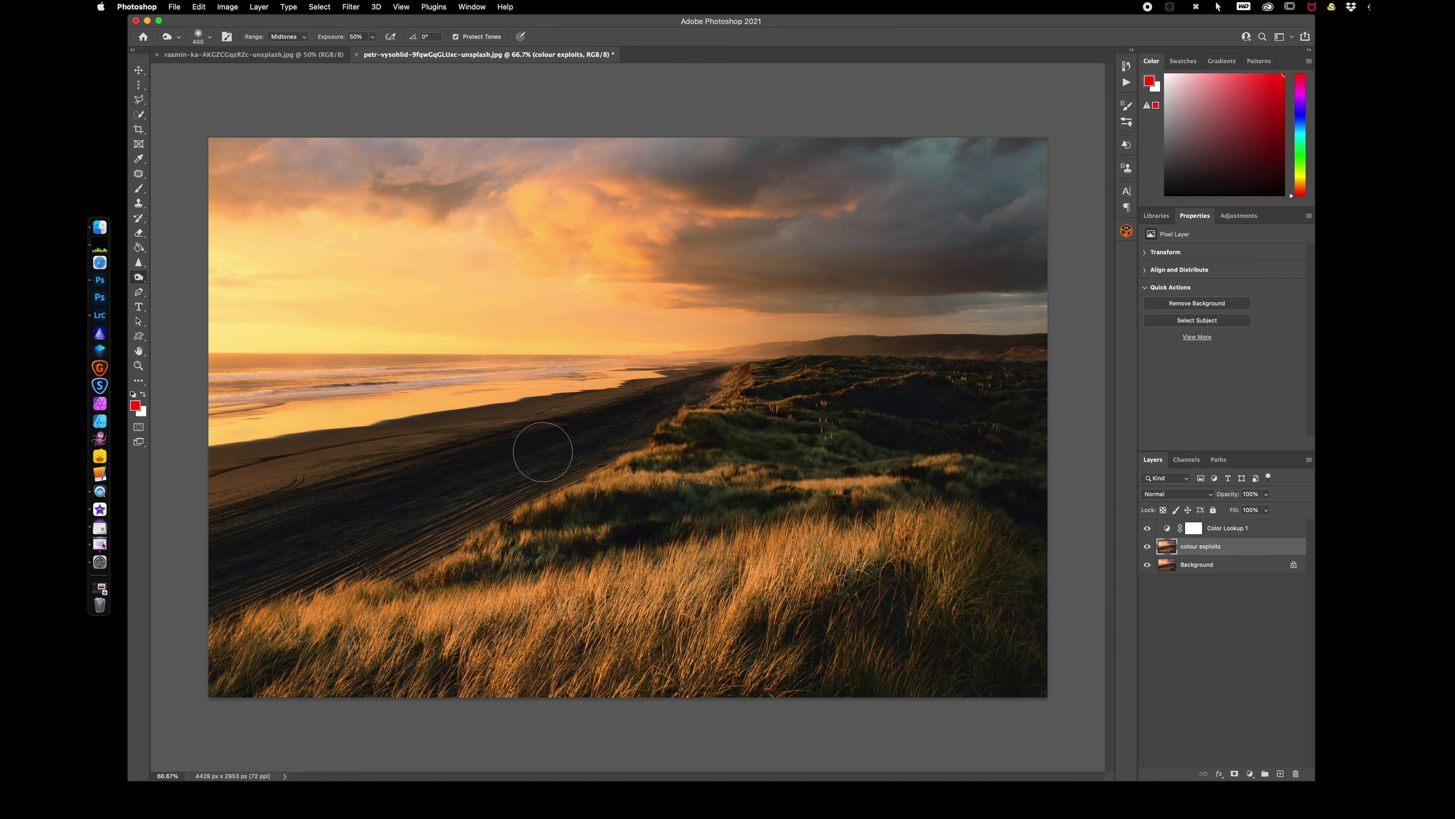
left_click(346, 522)
mouse_move(345, 522)
left_mouse_down()
mouse_move(495, 466)
mouse_move(459, 493)
mouse_move(373, 525)
mouse_move(553, 433)
mouse_move(481, 482)
mouse_move(600, 417)
mouse_move(659, 406)
mouse_move(282, 562)
mouse_move(366, 549)
mouse_move(249, 569)
mouse_move(740, 363)
mouse_move(894, 368)
mouse_move(862, 346)
mouse_move(830, 353)
mouse_move(1027, 369)
mouse_move(879, 368)
mouse_move(936, 388)
mouse_move(865, 408)
mouse_move(940, 397)
mouse_move(890, 433)
mouse_move(1017, 500)
left_mouse_up()
Step: Resize the Burn brush and darken the grass in the photo's lower-right corner with it at 400 px
key("bracketleft")
key("bracketleft")
key("bracketleft")
key("bracketleft")
key("bracketleft")
key("bracketright")
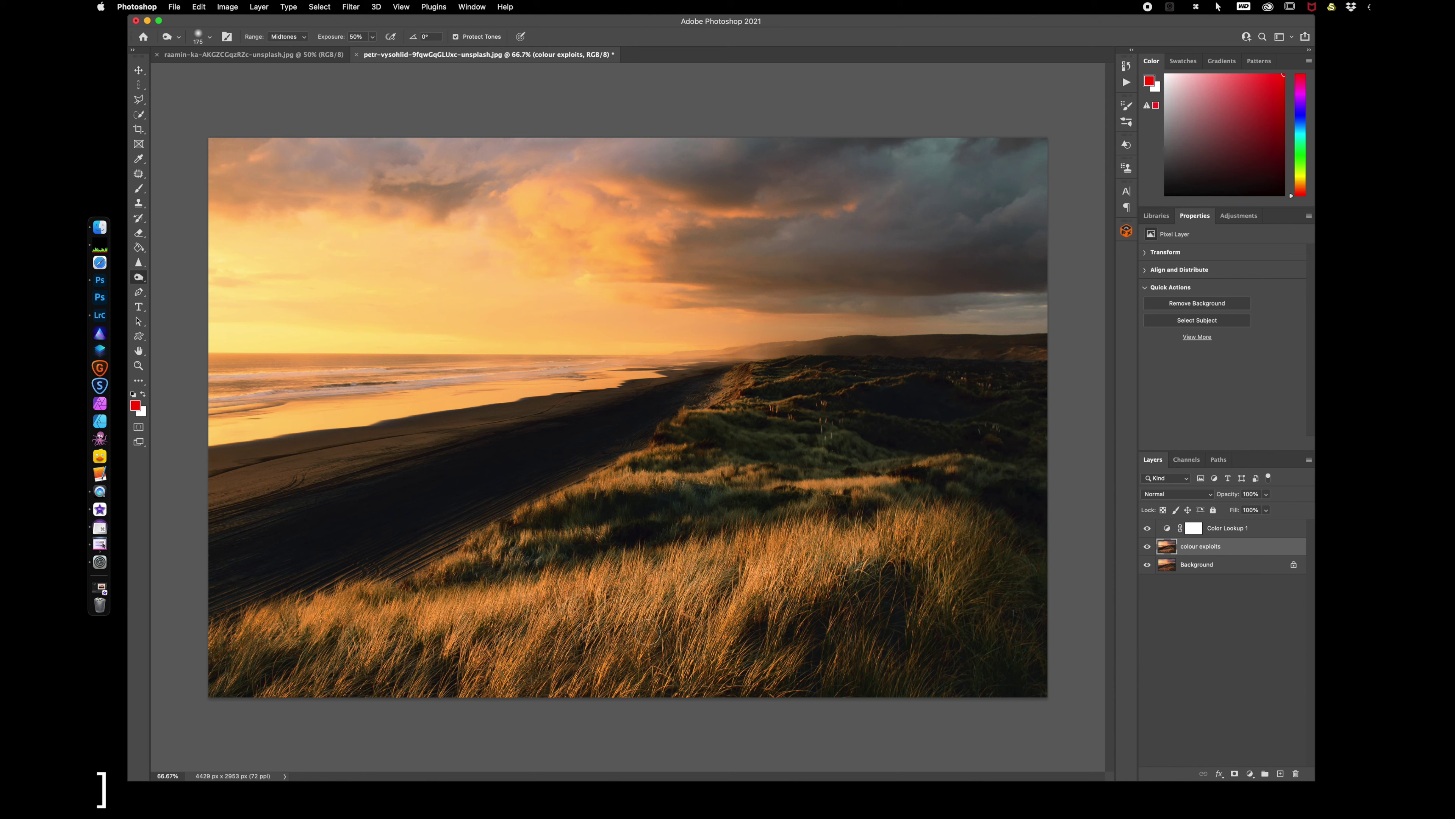
key("bracketright")
key("bracketright")
key("bracketright")
key("bracketright")
mouse_move(1001, 650)
left_mouse_down()
mouse_move(907, 704)
mouse_move(1008, 721)
mouse_move(1047, 620)
mouse_move(946, 708)
mouse_move(1032, 628)
mouse_move(763, 745)
mouse_move(691, 718)
mouse_move(310, 693)
mouse_move(177, 661)
mouse_move(537, 690)
mouse_move(764, 676)
mouse_move(824, 700)
left_mouse_up()
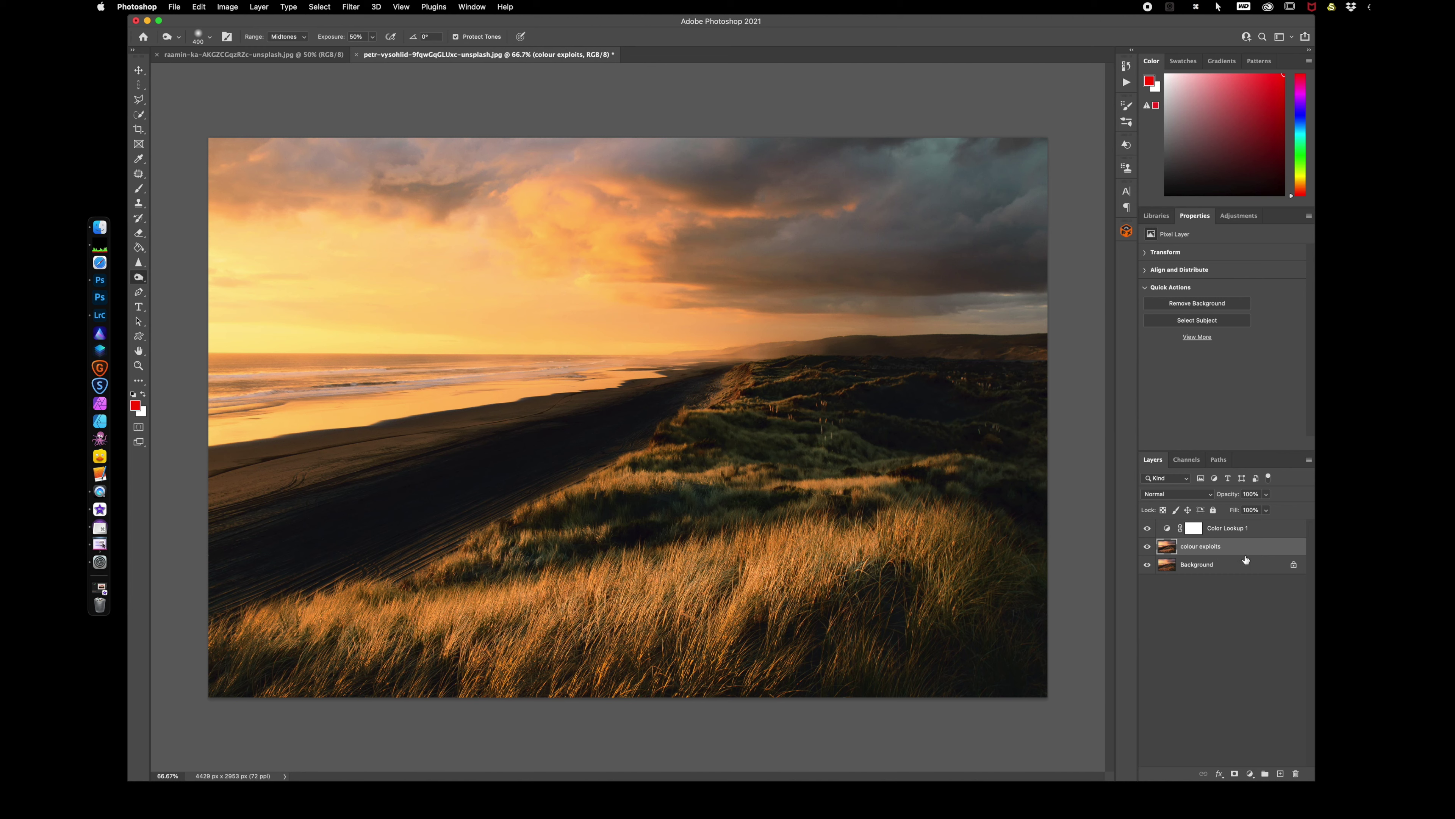
Step: Take a history snapshot of the dodged and burned photo and set it as the History Brush source
left_click(1126, 67)
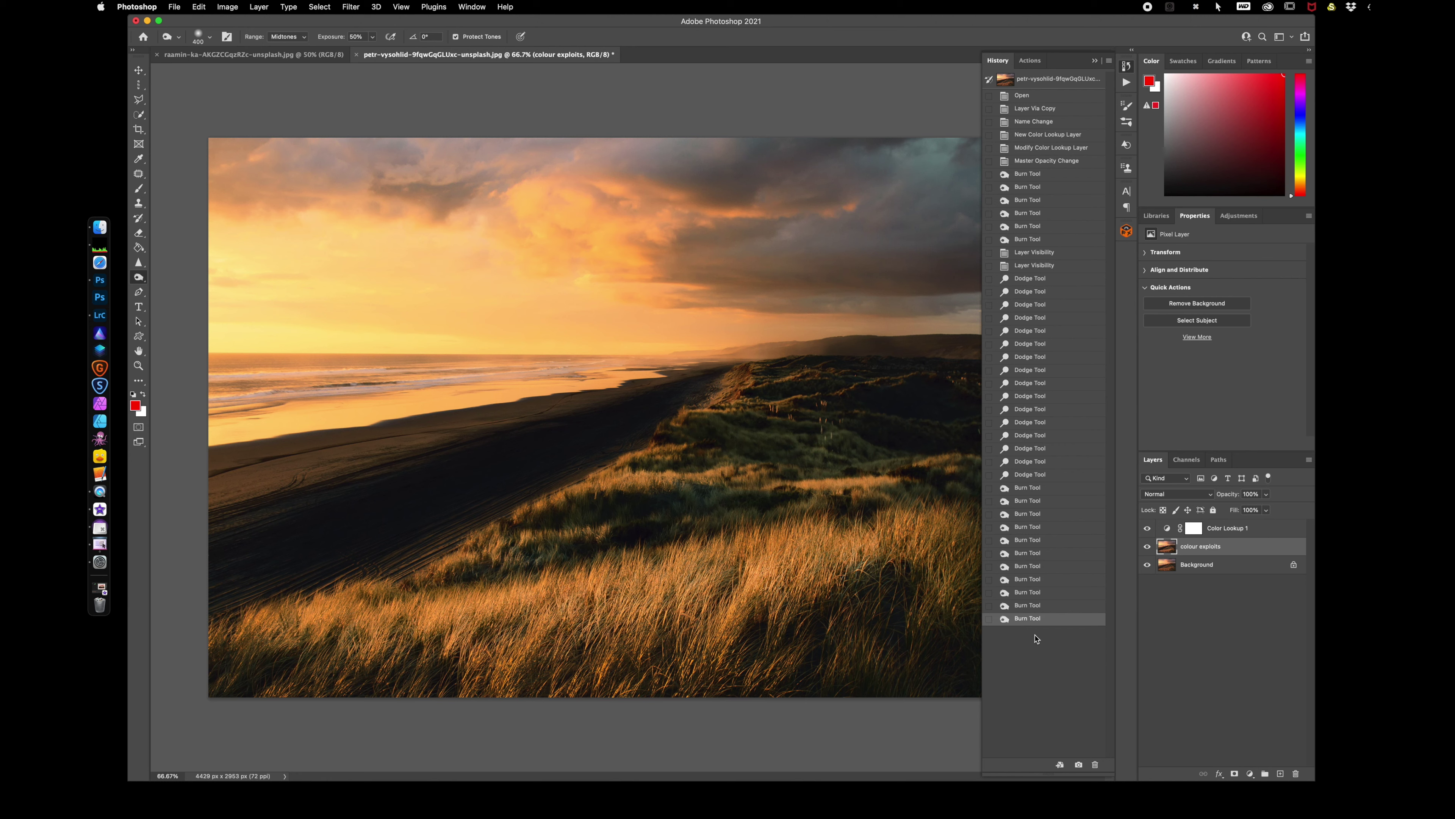
left_click(1078, 764)
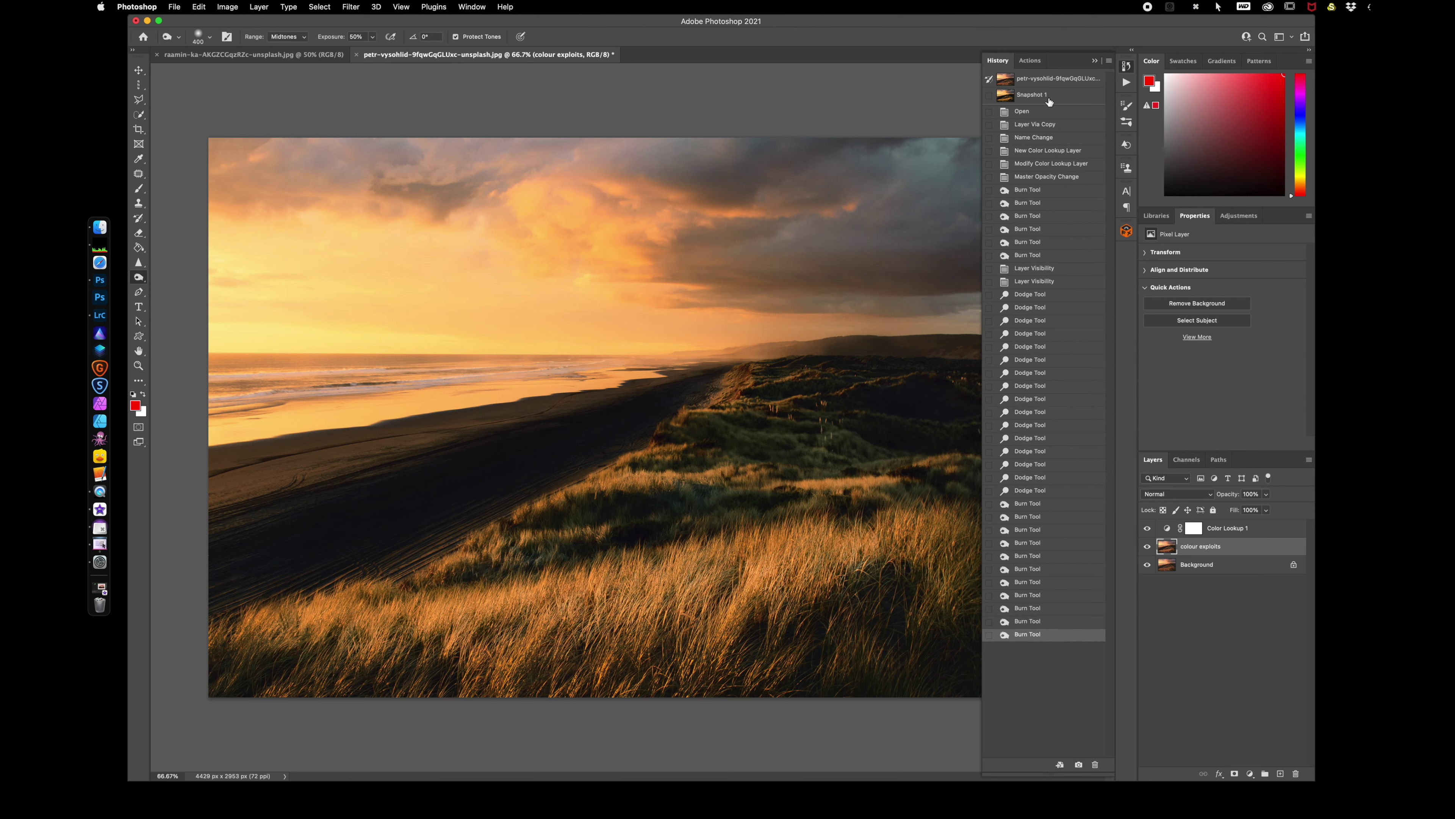
left_click(989, 97)
Step: Activate the History Brush and return the photo to the Name Change history state
left_click(139, 219)
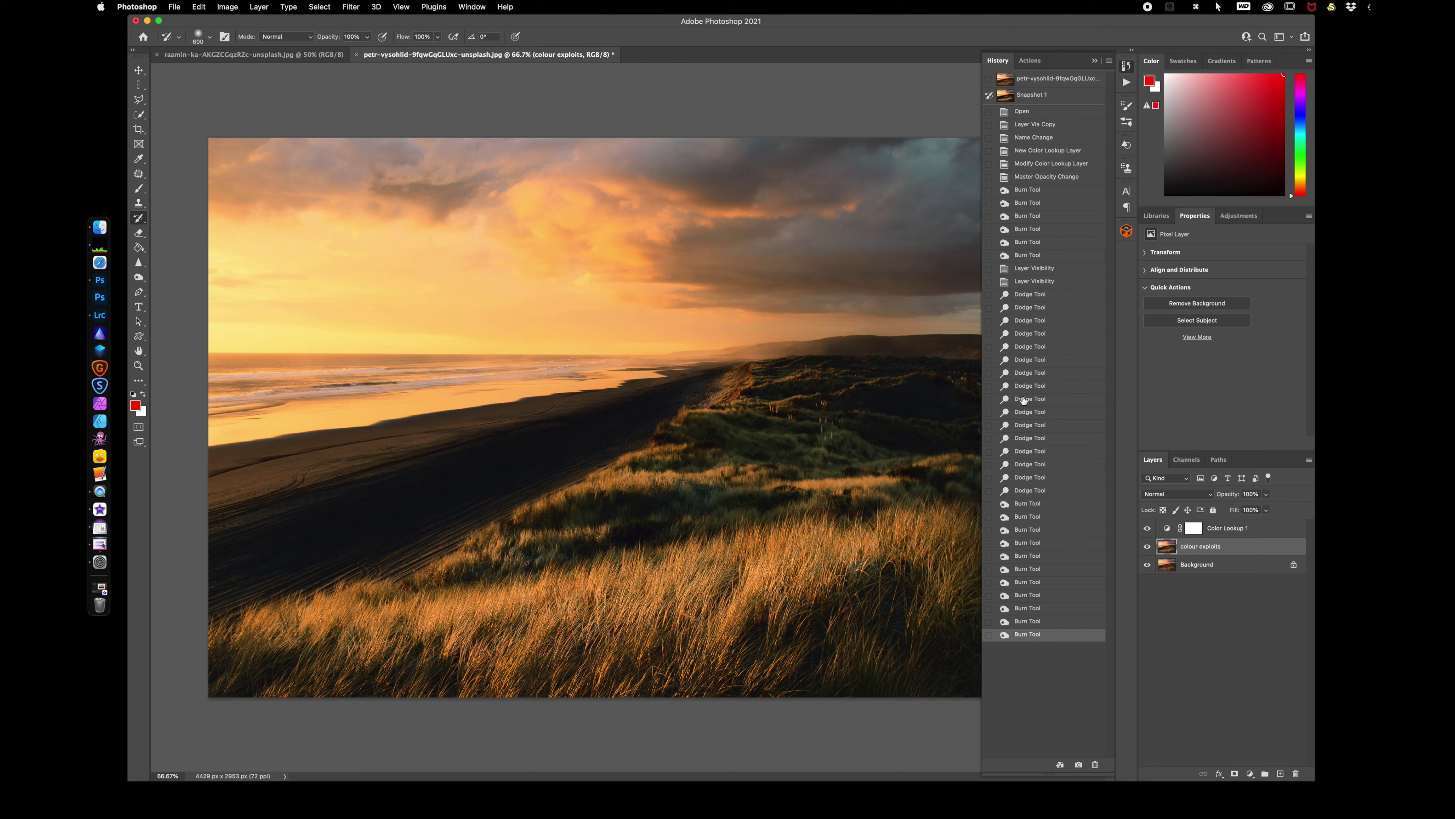
left_click(1030, 139)
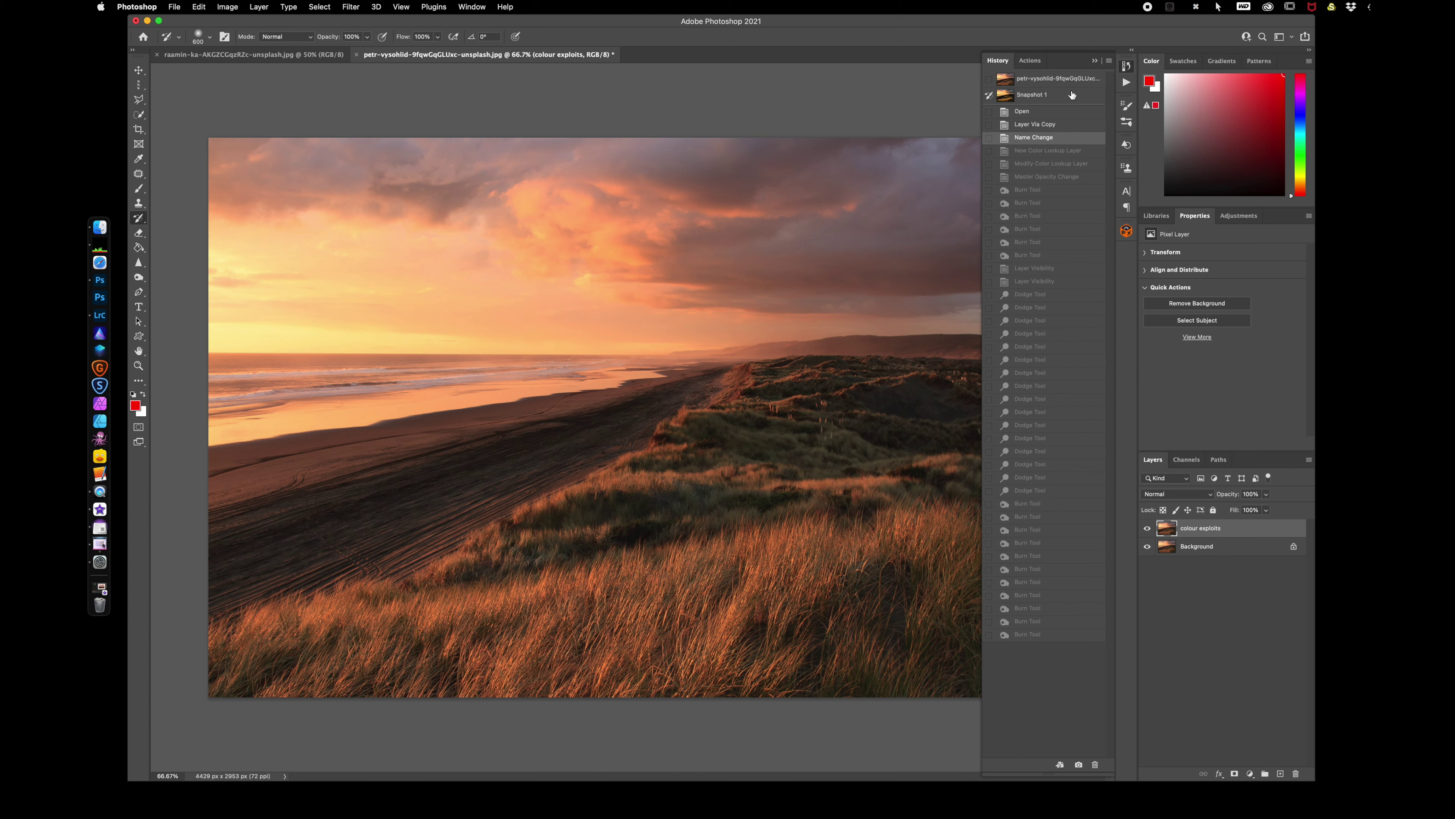
left_click(1096, 61)
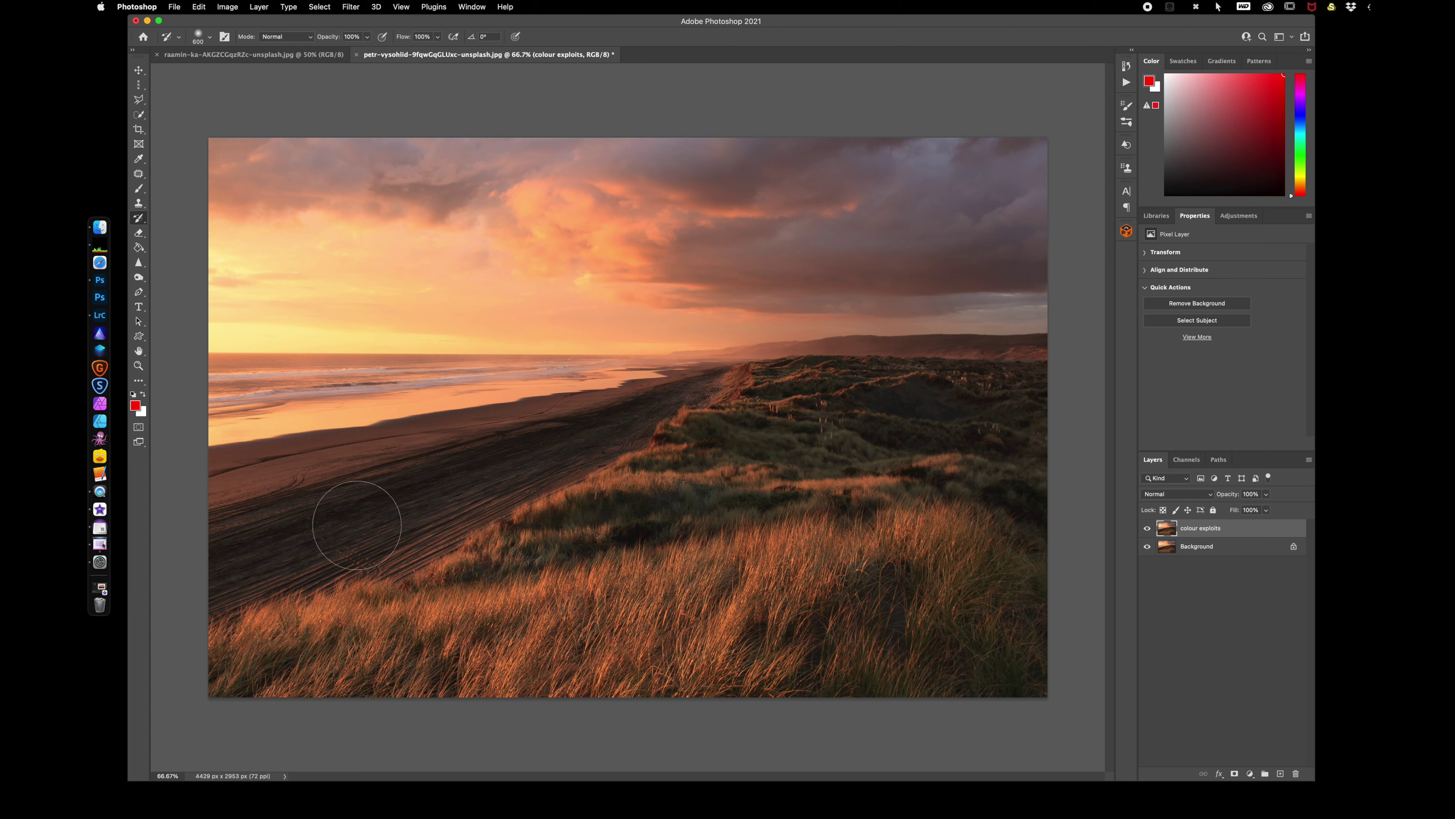
Step: Paint the snapshot's darker tones onto the black sand and the grass edge with the History Brush at 60% flow
left_click_drag(403, 36, 392, 41)
left_click_drag(484, 484, 363, 533)
left_click(561, 447)
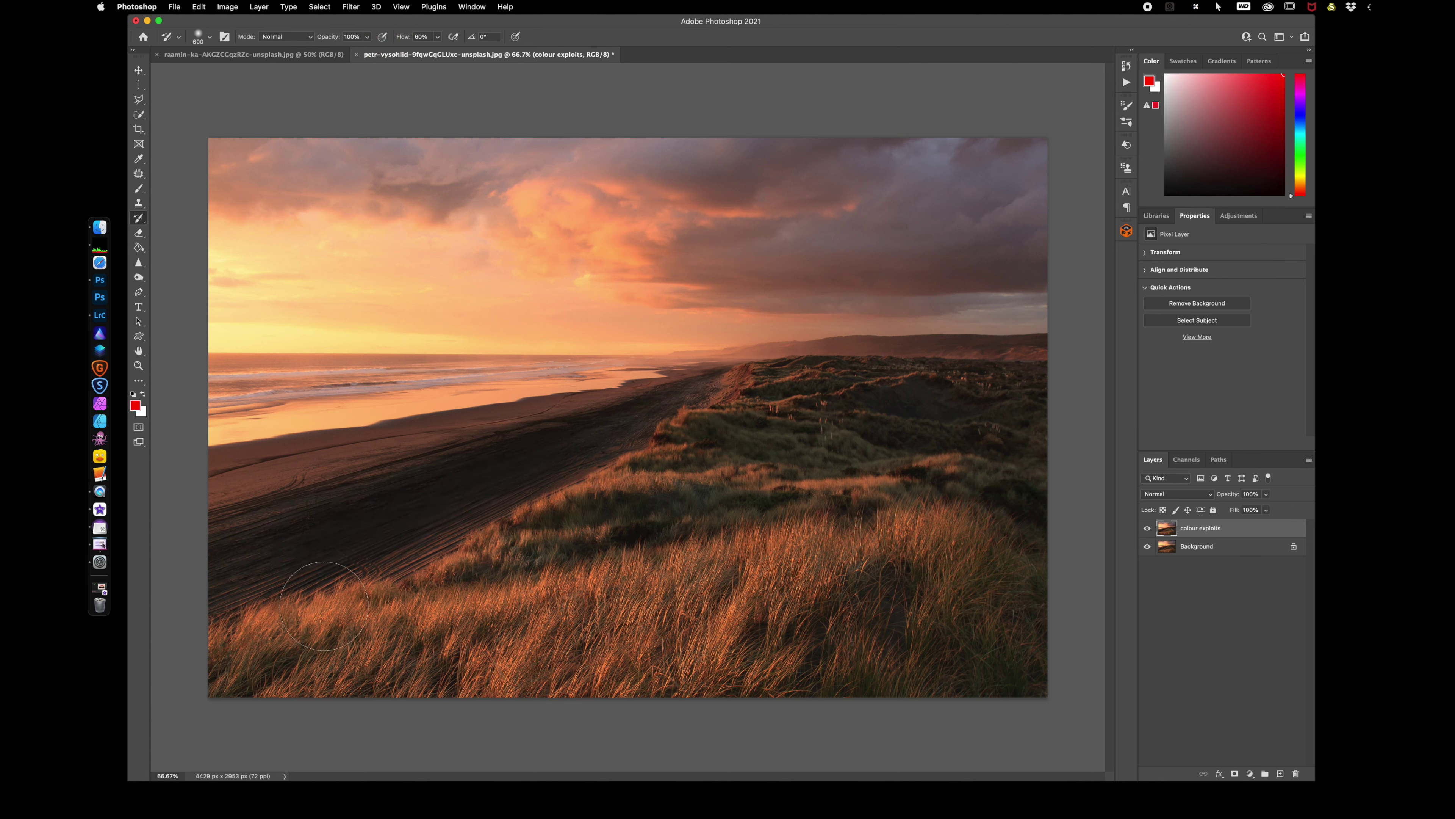
key("bracketleft")
key("bracketleft")
key("bracketleft")
key("bracketleft")
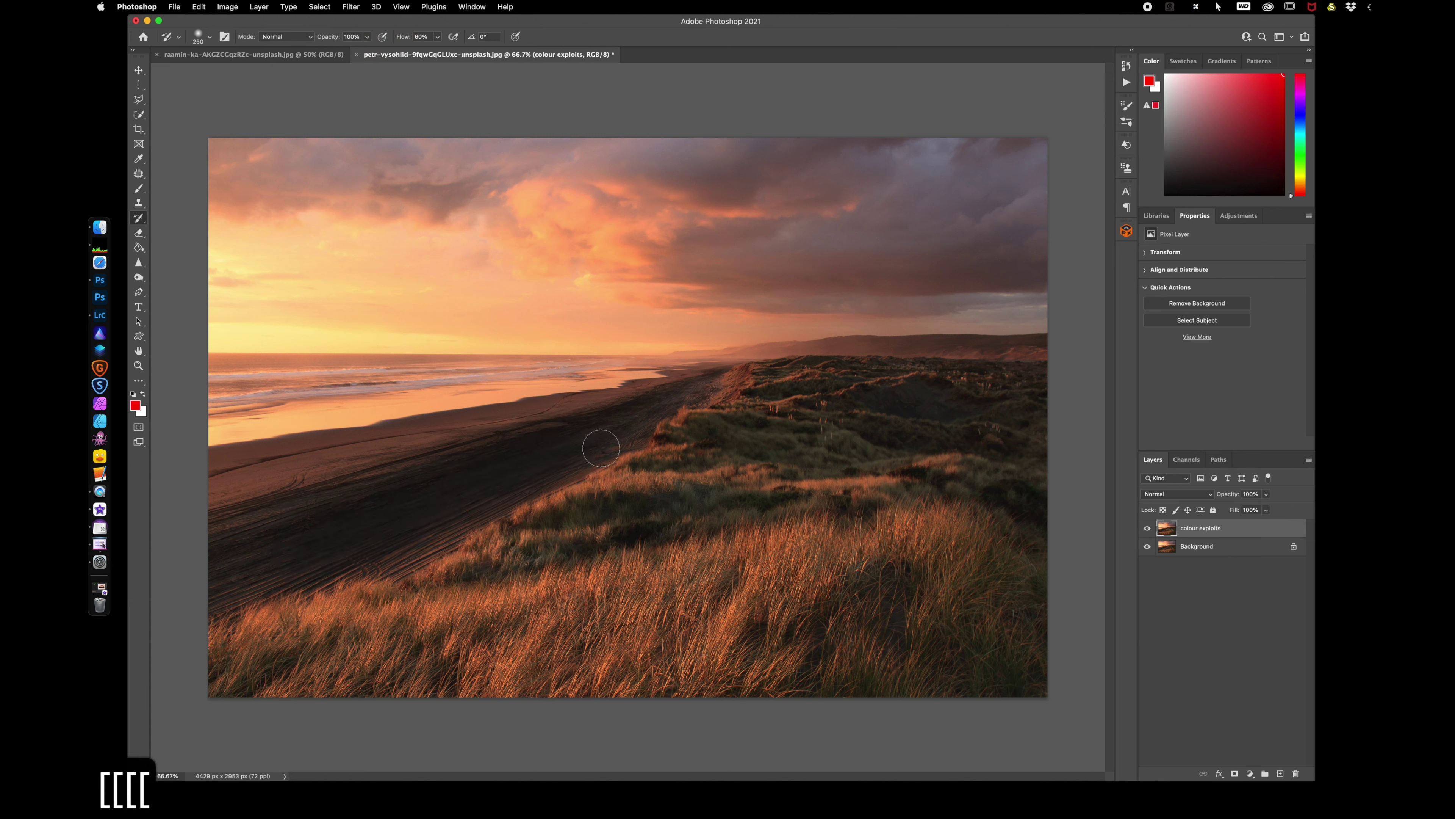
left_click(548, 450)
mouse_move(548, 450)
left_mouse_down()
mouse_move(254, 543)
mouse_move(237, 568)
mouse_move(326, 573)
mouse_move(481, 509)
left_mouse_up()
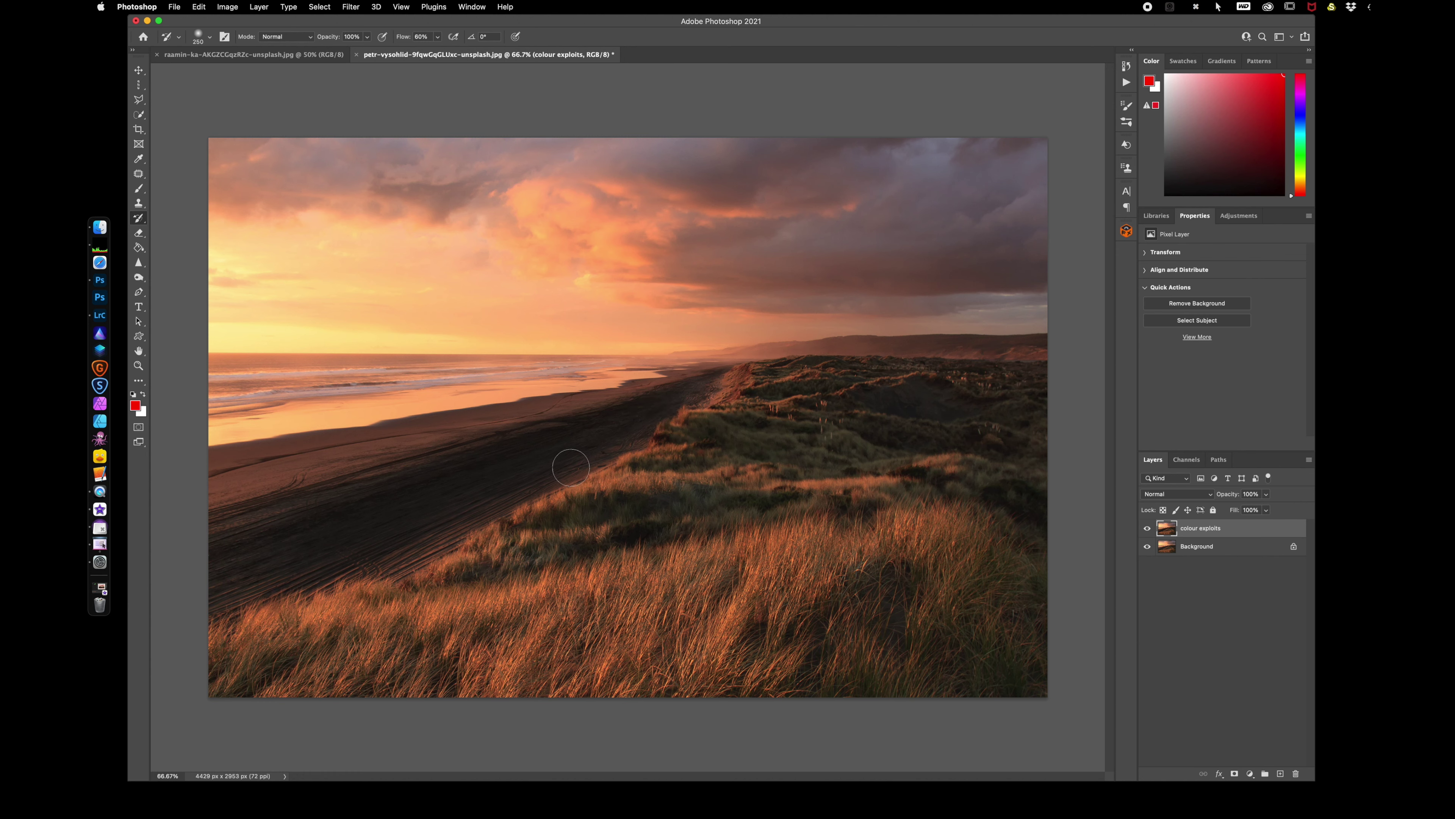
mouse_move(446, 624)
left_mouse_down()
mouse_move(516, 599)
mouse_move(650, 601)
mouse_move(934, 559)
mouse_move(839, 620)
mouse_move(575, 648)
mouse_move(650, 507)
left_mouse_up()
Step: Enlarge the History Brush to 800 px and paint the snapshot's tones over the dunes and foreground grass
key("bracketright")
key("bracketright")
key("bracketright")
key("bracketright")
key("bracketright")
key("bracketright")
left_click(738, 424)
mouse_move(738, 424)
left_mouse_down()
mouse_move(913, 475)
mouse_move(894, 533)
left_mouse_up()
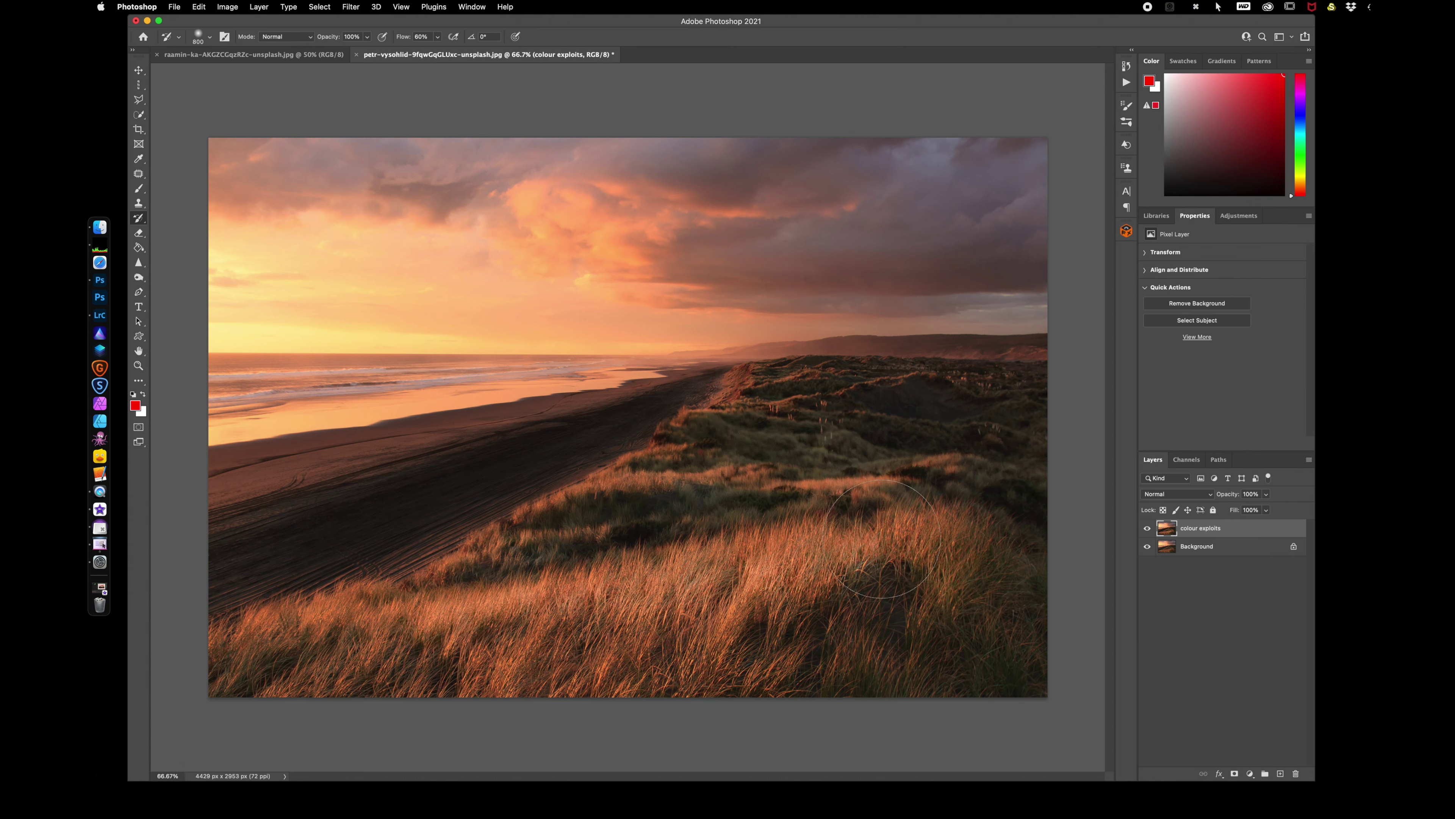
Step: Paint the snapshot's tones across the cloudy sky with the History Brush, raising its flow to 100%
mouse_move(1008, 156)
left_mouse_down()
mouse_move(445, 181)
mouse_move(991, 228)
mouse_move(926, 297)
mouse_move(936, 287)
mouse_move(568, 319)
mouse_move(268, 388)
mouse_move(250, 342)
mouse_move(413, 268)
mouse_move(283, 161)
mouse_move(615, 178)
mouse_move(904, 162)
mouse_move(399, 195)
left_mouse_up()
left_click_drag(404, 36, 551, 51)
mouse_move(1007, 211)
left_mouse_down()
mouse_move(799, 190)
mouse_move(725, 223)
mouse_move(719, 255)
mouse_move(925, 254)
mouse_move(893, 276)
mouse_move(1020, 289)
mouse_move(657, 324)
mouse_move(289, 391)
mouse_move(348, 373)
mouse_move(326, 374)
mouse_move(386, 268)
mouse_move(362, 215)
mouse_move(252, 169)
left_mouse_up()
Step: Toggle the visibility of "colour exploits" several times to compare the painted result with the original photo
left_click(1148, 529)
left_click(1148, 528)
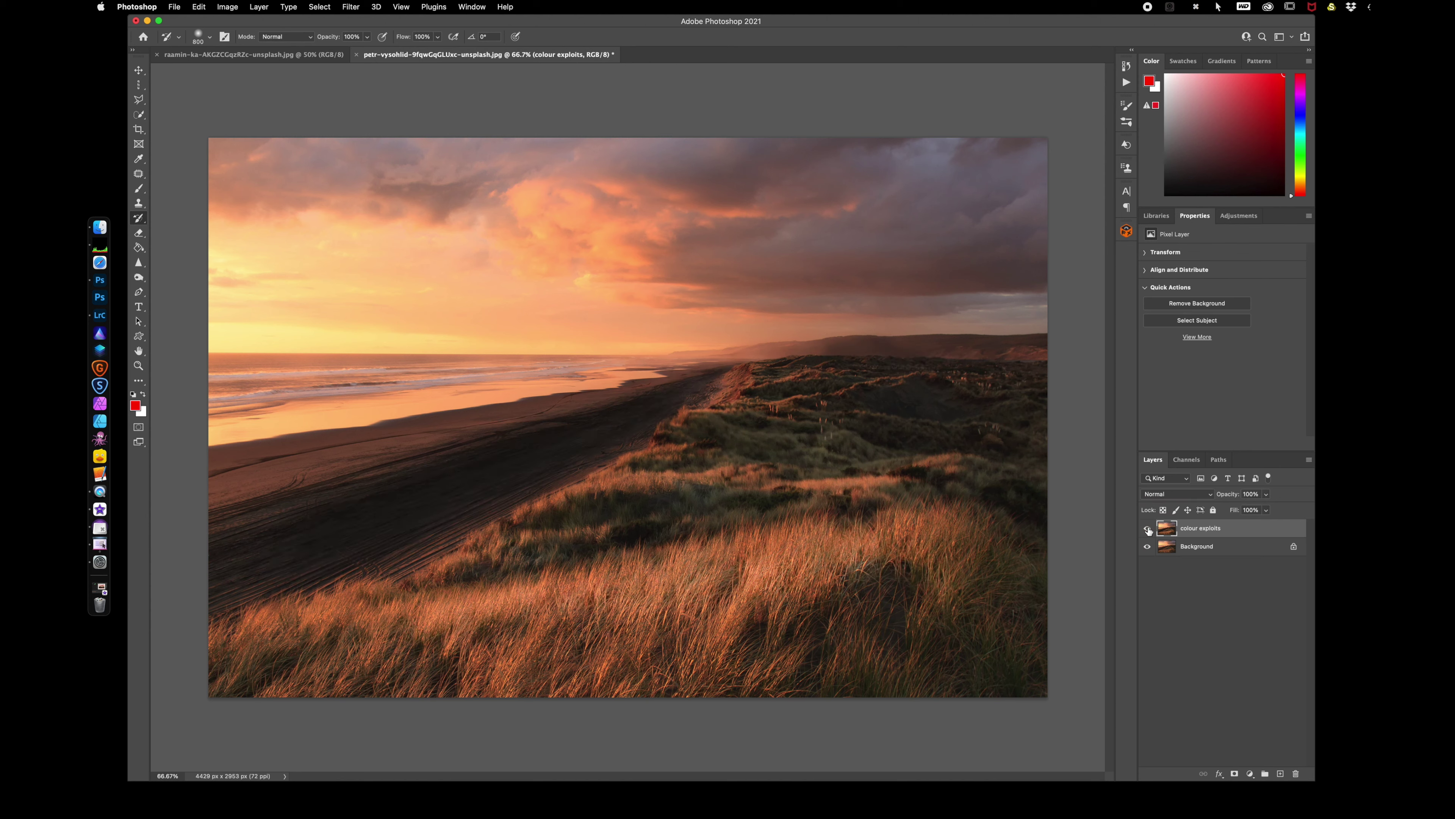
left_click(1148, 529)
left_click(1148, 528)
left_click(1147, 528)
left_click(1148, 528)
left_click(1147, 530)
left_click(1148, 530)
Step: Revert all History Brush strokes by returning to the Name Change history state
left_click(1127, 66)
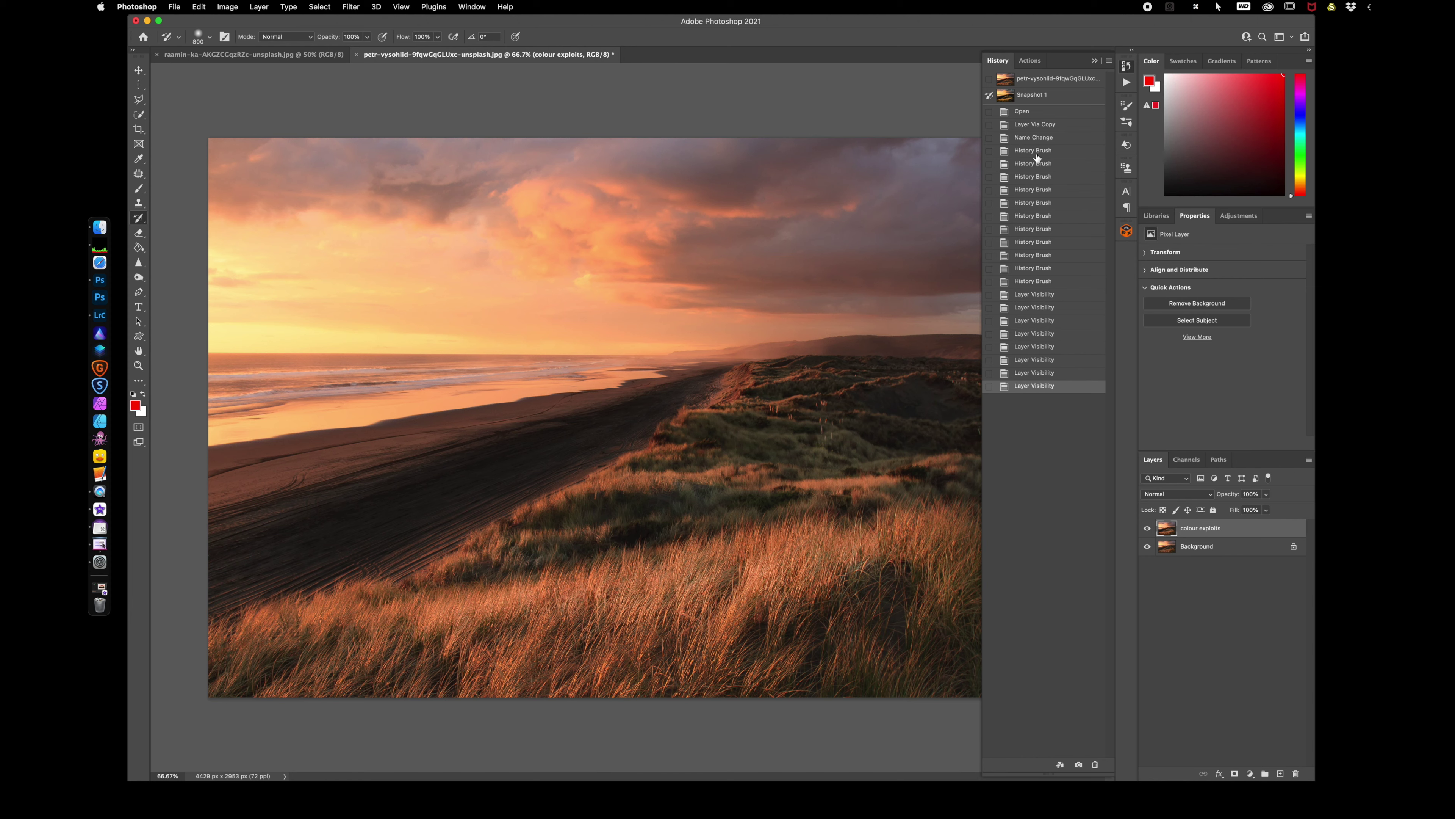
left_click(1031, 141)
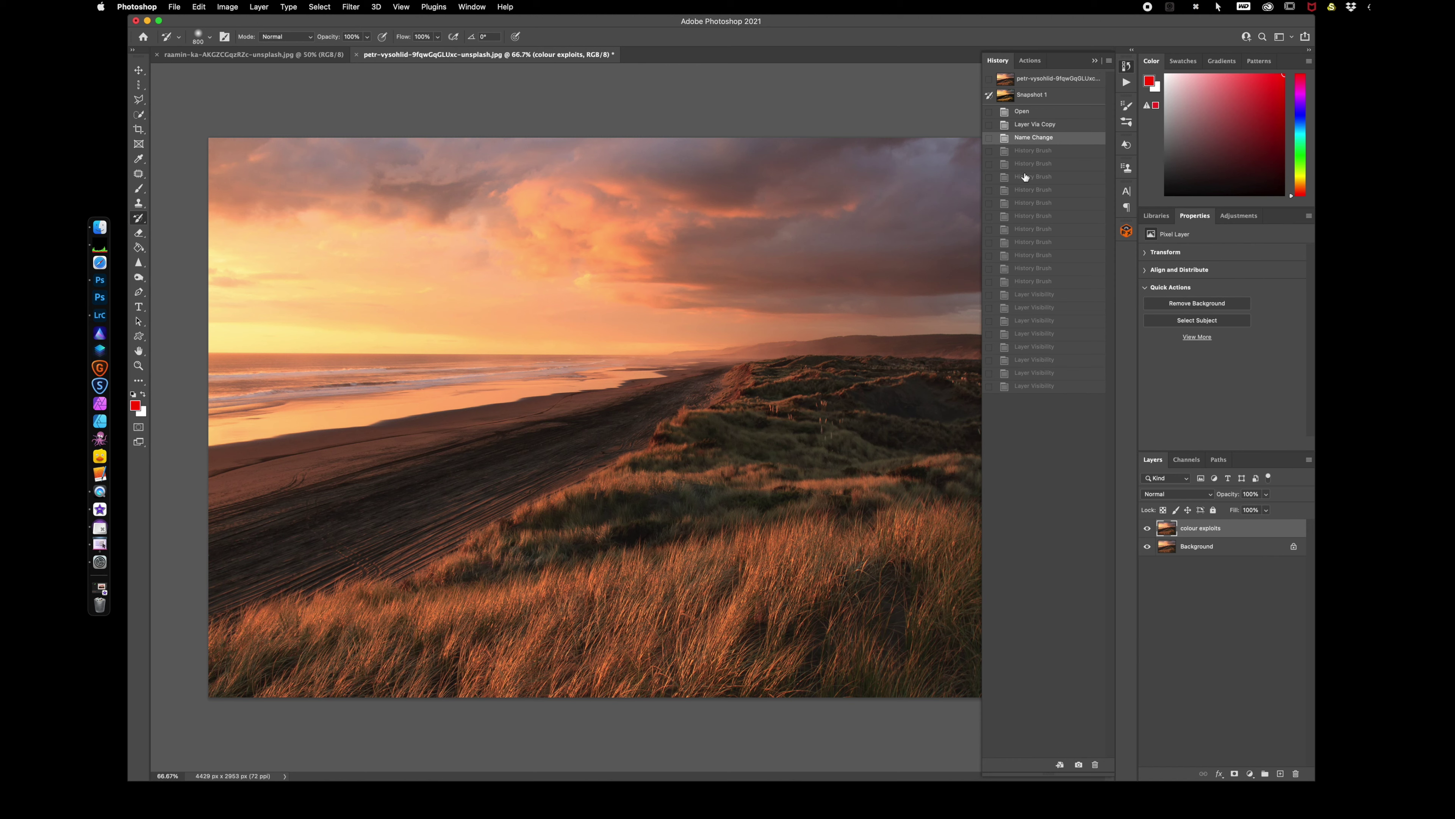
left_click(1095, 61)
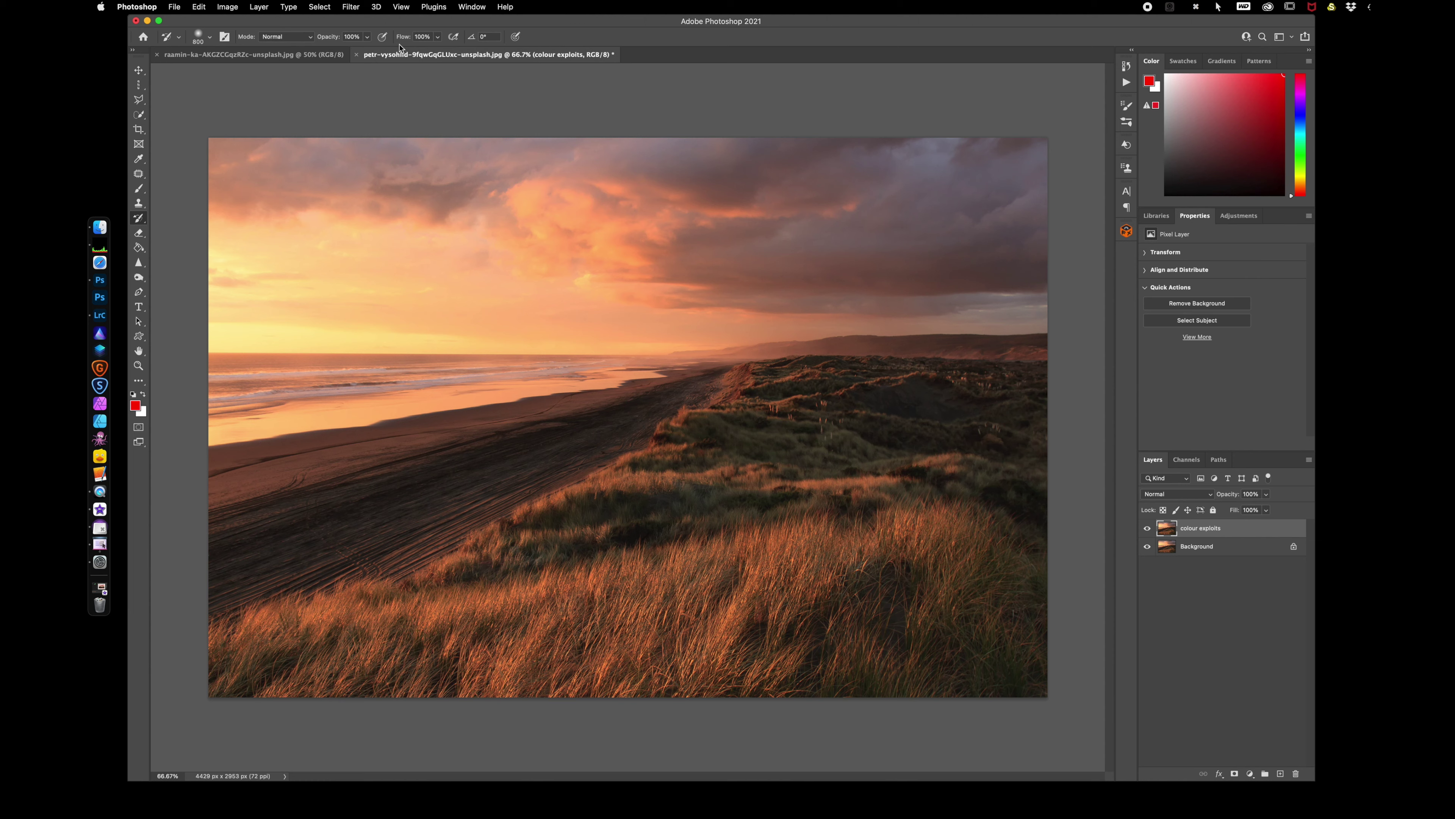
Step: Set the History Brush flow to 81% and paint the snapshot's tones over the foreground grass
left_click_drag(404, 37, 383, 39)
left_click(342, 624)
left_click_drag(343, 624, 659, 579)
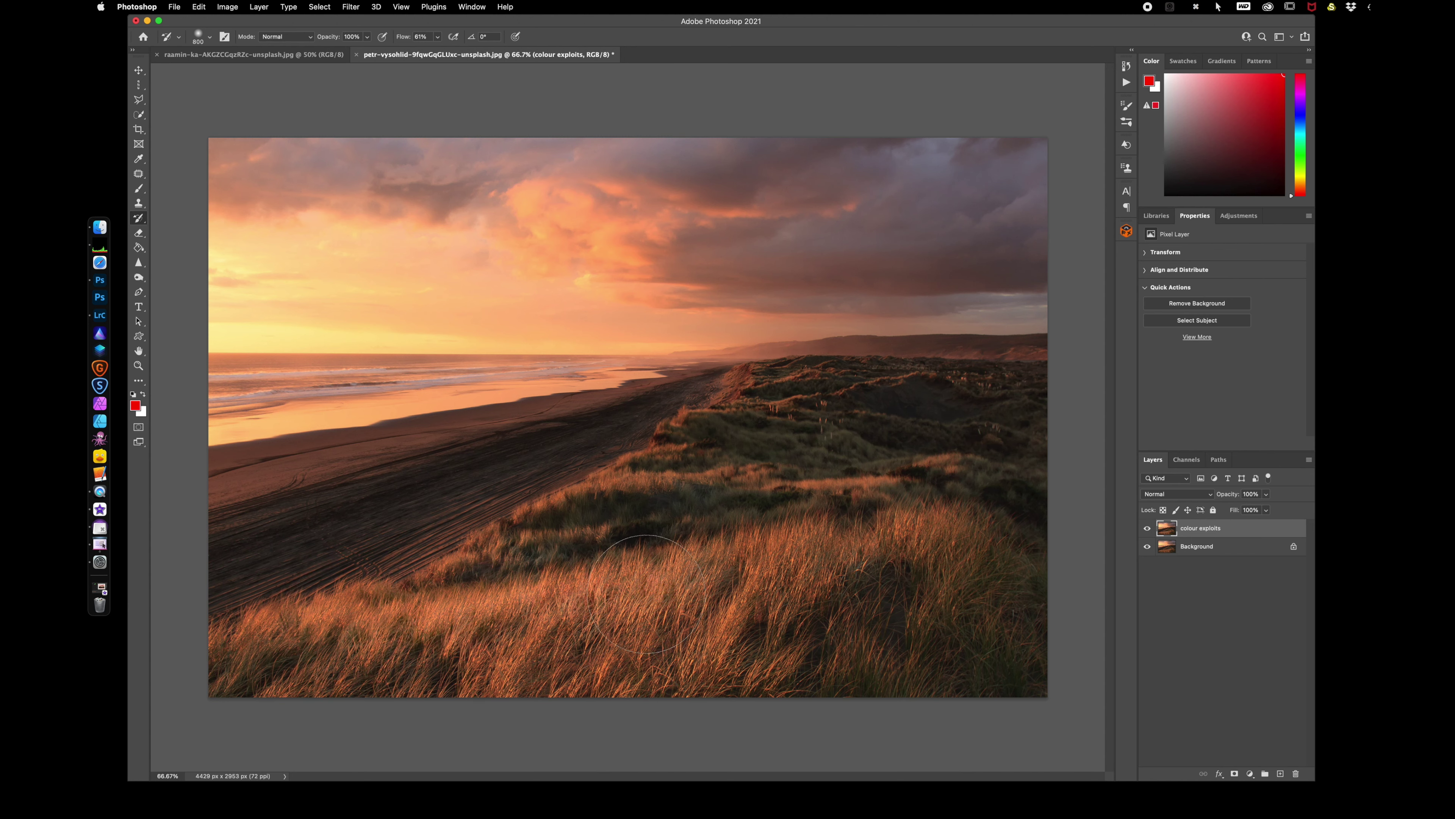
Step: Reduce the History Brush to 400 px and paint the snapshot's tones over the dune ridges, right-hand grass and black sand
key("bracketleft")
key("bracketleft")
key("bracketleft")
key("bracketleft")
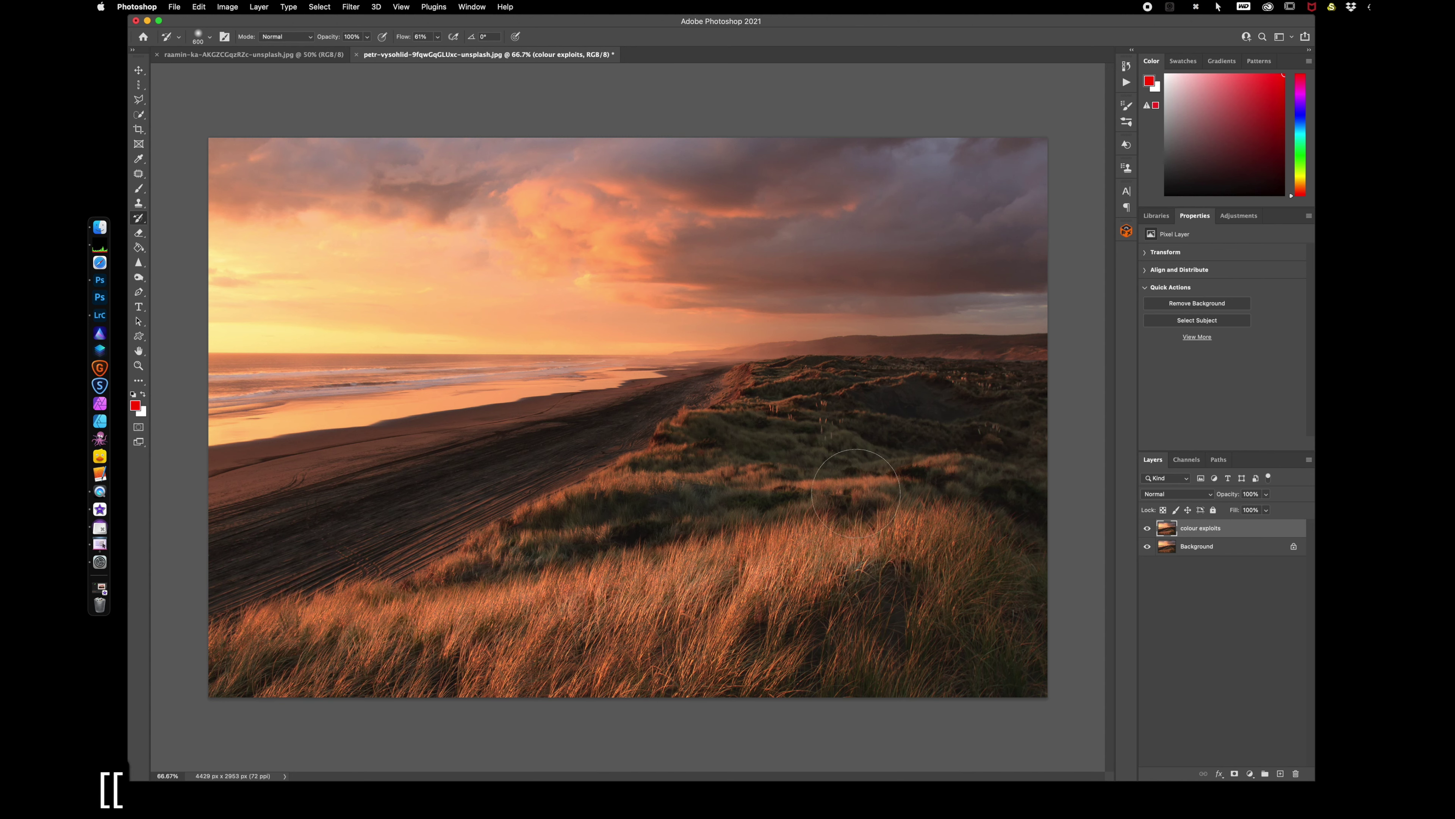
left_click(747, 489)
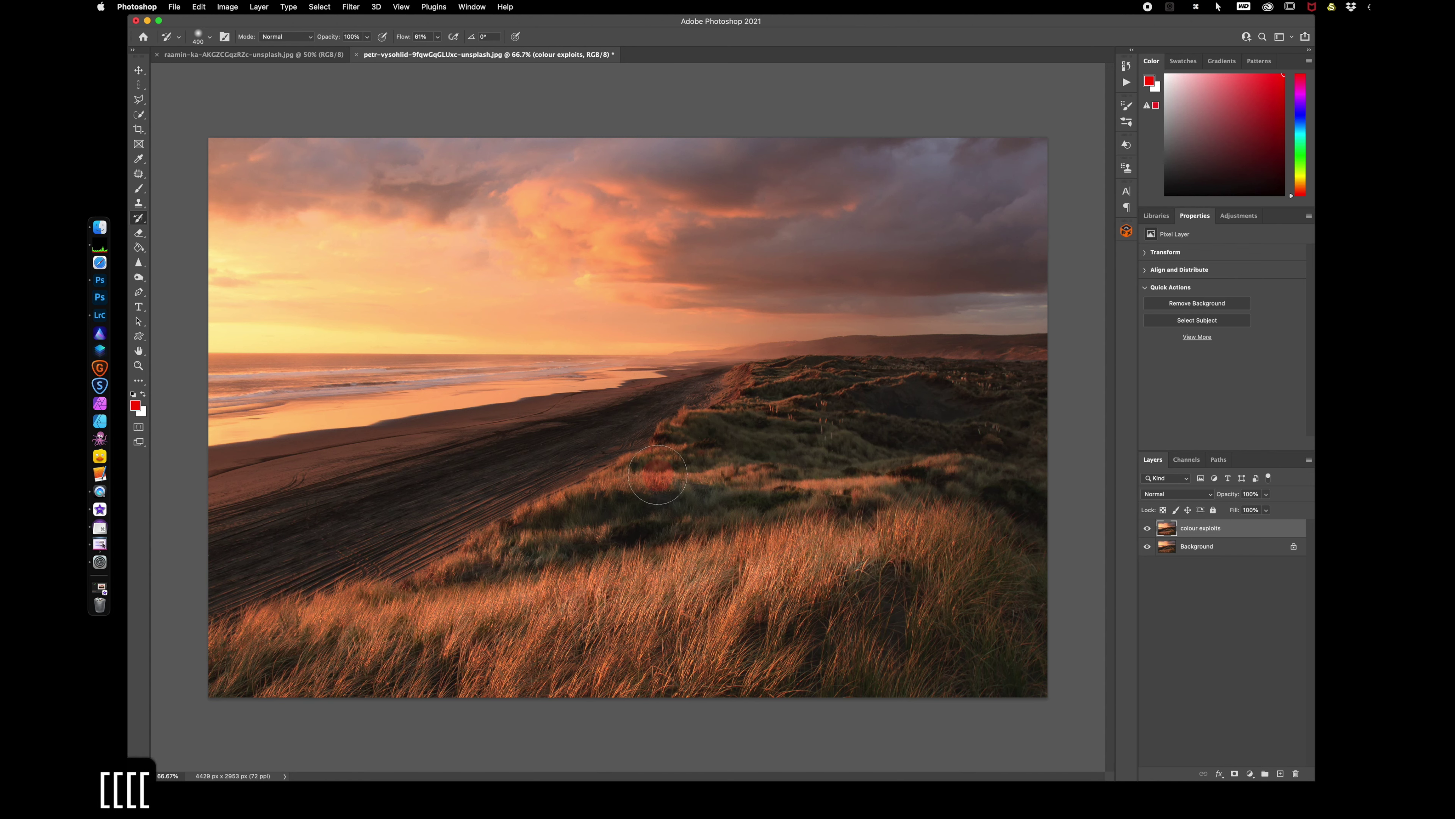
mouse_move(678, 450)
left_mouse_down()
mouse_move(758, 368)
mouse_move(687, 437)
mouse_move(568, 522)
left_mouse_up()
mouse_move(943, 475)
left_mouse_down()
mouse_move(961, 477)
mouse_move(960, 436)
left_mouse_up()
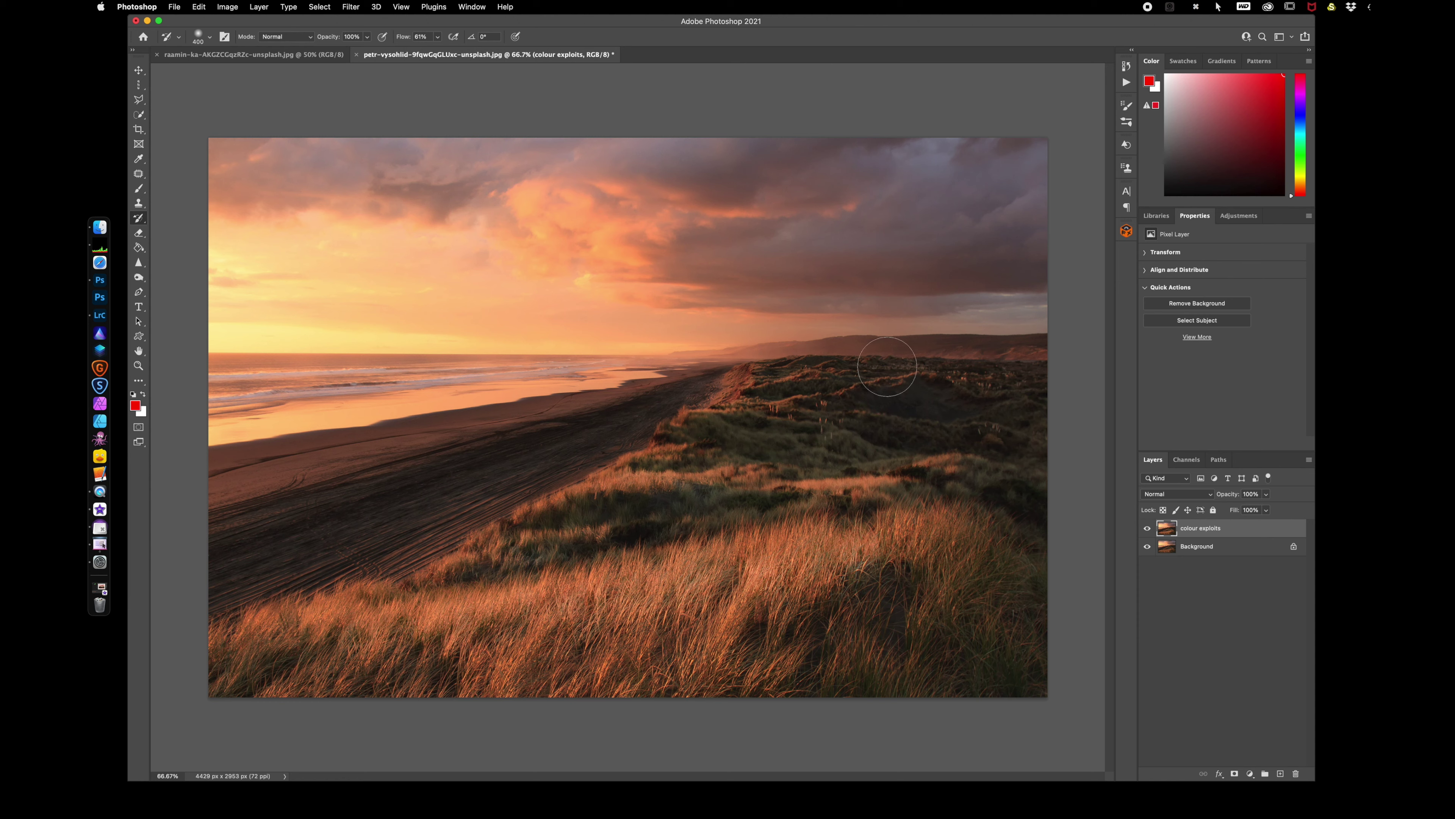
mouse_move(943, 582)
left_mouse_down()
mouse_move(894, 583)
mouse_move(956, 596)
mouse_move(867, 595)
left_mouse_up()
mouse_move(613, 431)
left_mouse_down()
mouse_move(549, 481)
mouse_move(200, 589)
mouse_move(510, 524)
mouse_move(595, 408)
mouse_move(271, 529)
mouse_move(285, 526)
left_mouse_up()
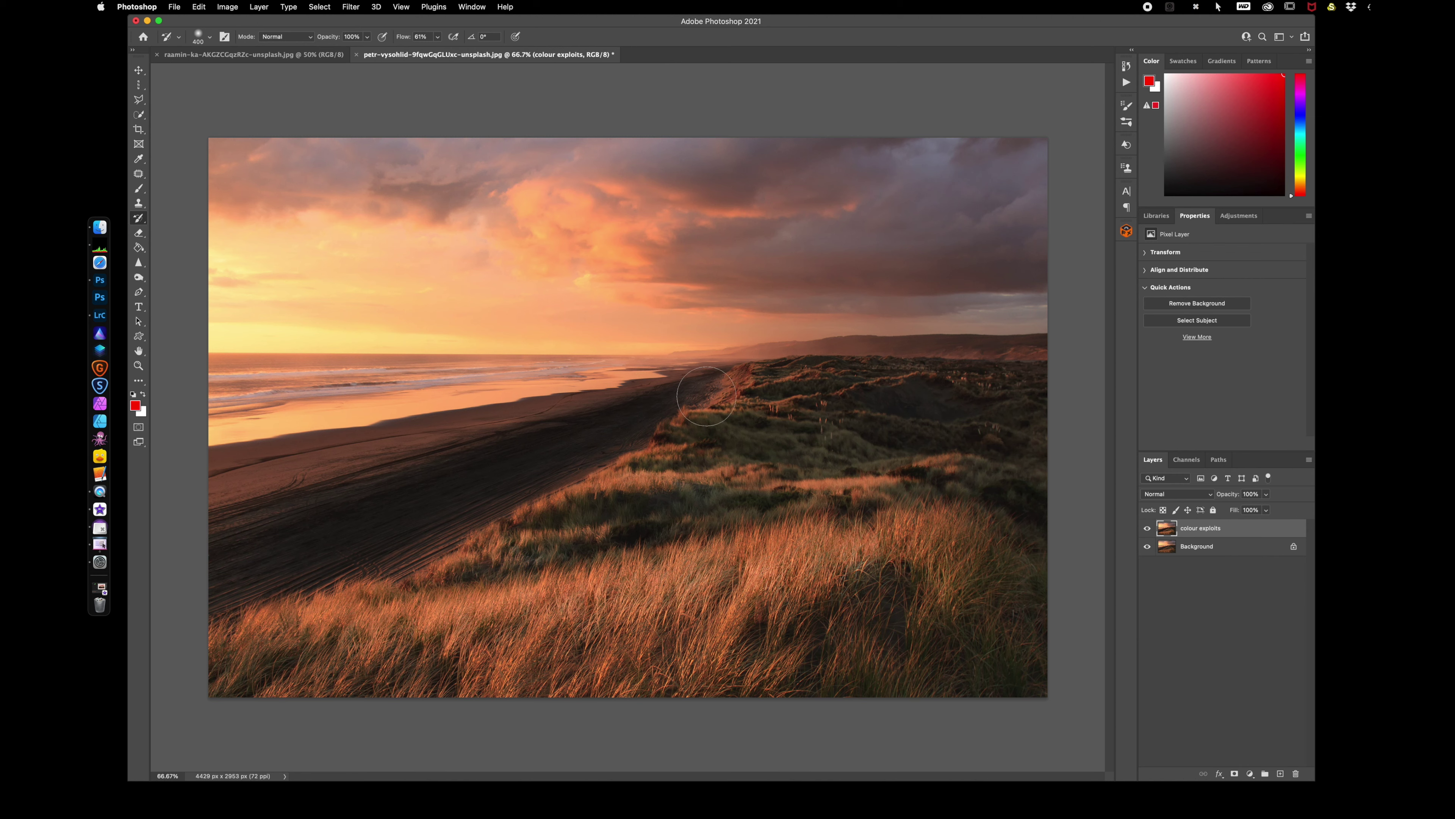
Step: Switch to the open portrait photo and enlarge the view around the woman's face
left_click(219, 55)
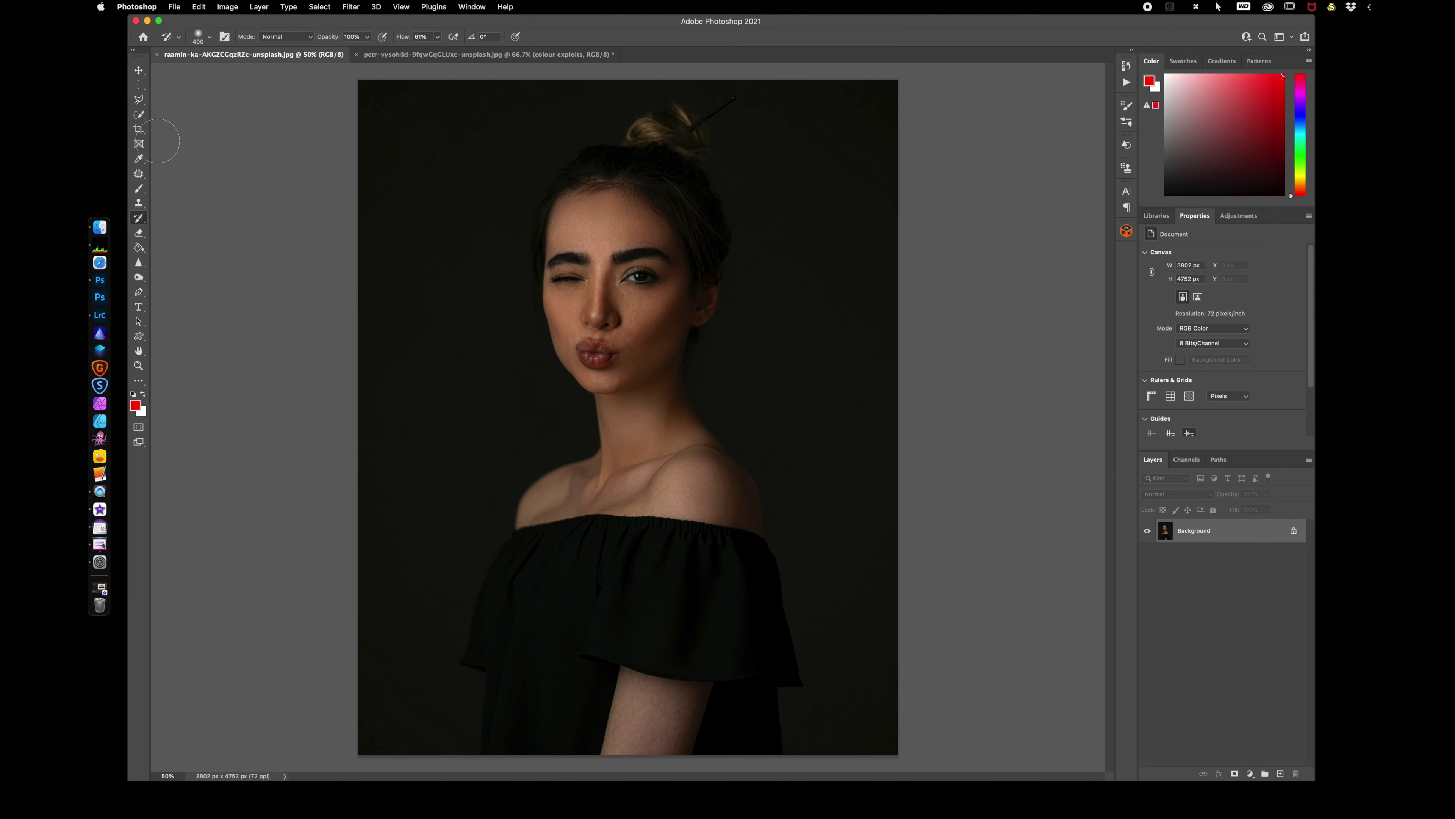
key("super+equal")
key("super+equal")
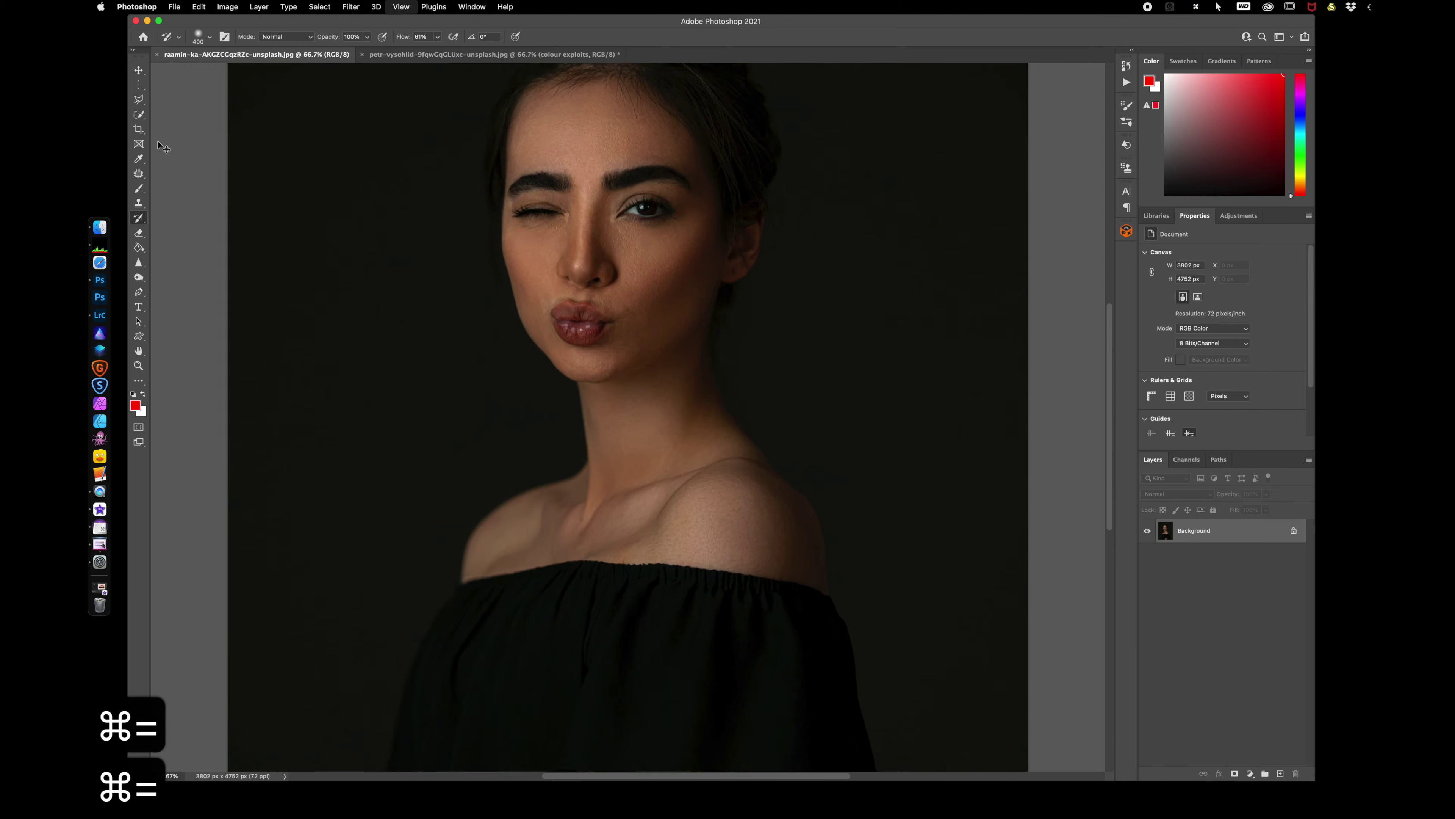
left_click_drag(631, 239, 663, 543)
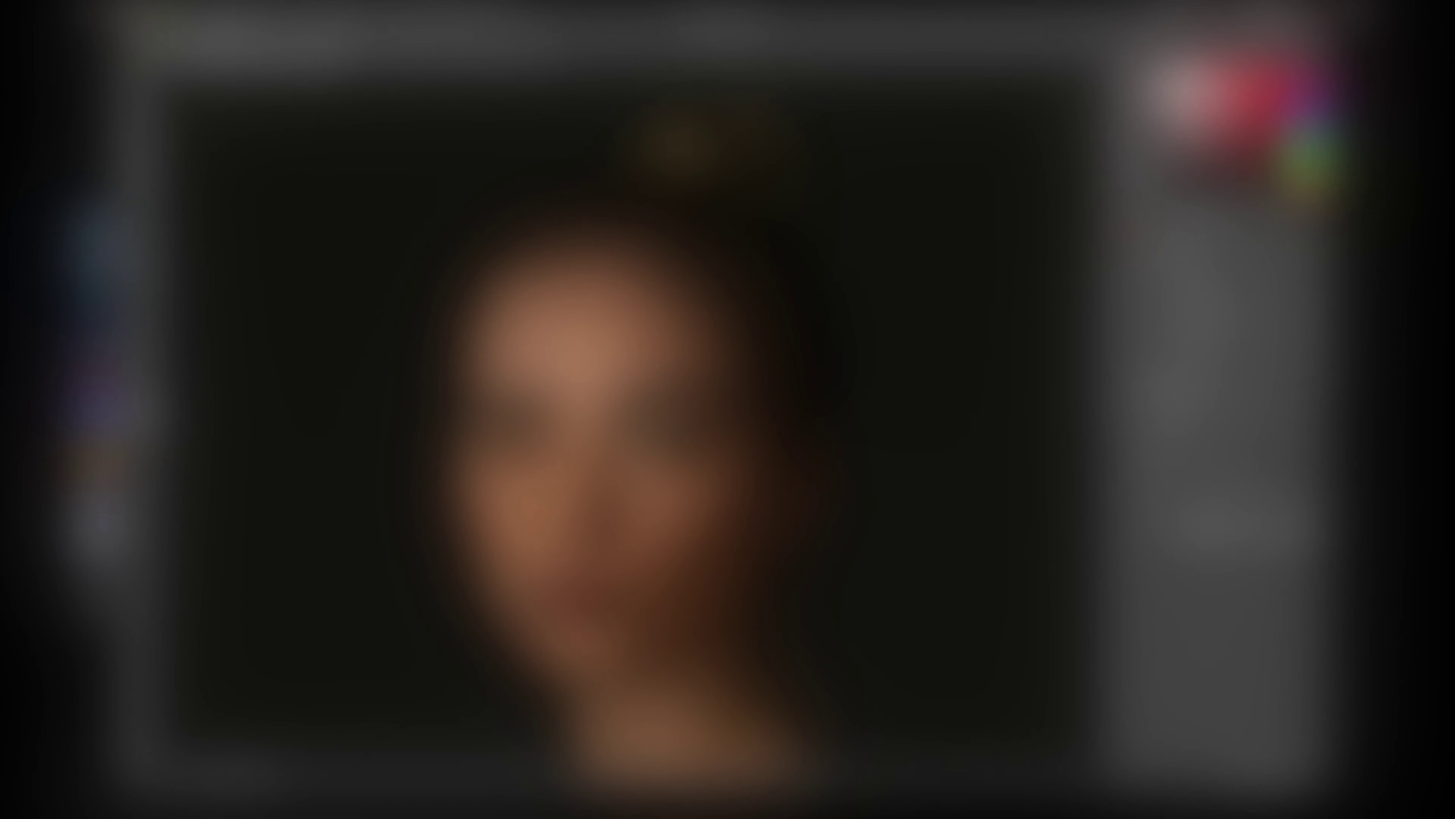